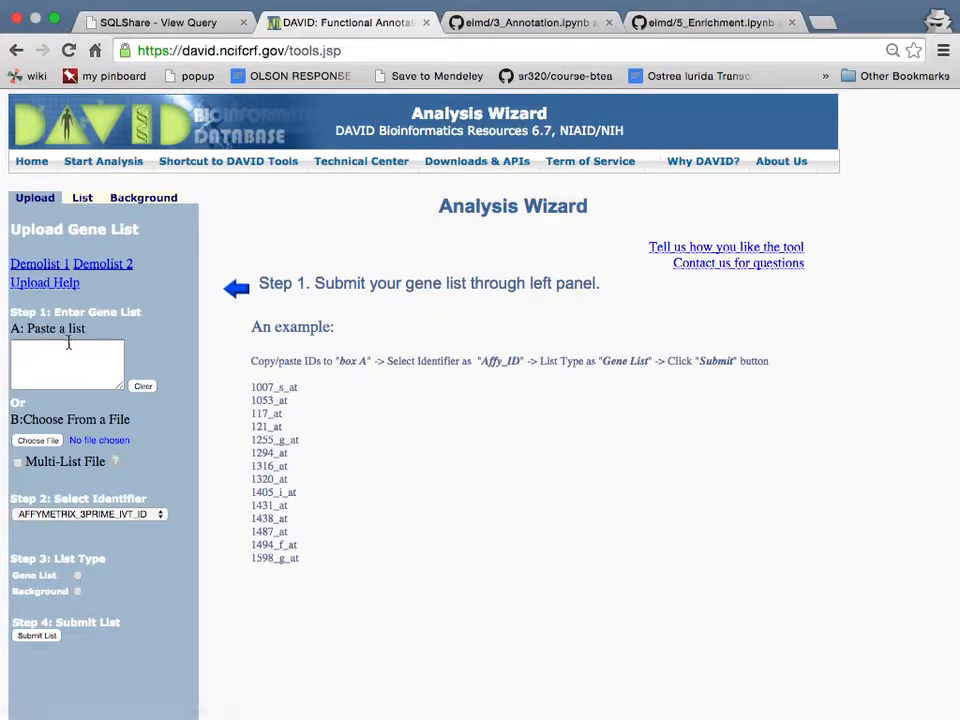
- Look through the gene list, background and upload sections of the Analysis Wizard, including the upload form's identifier and list type options
{"action": "left_click", "coordinate": [82, 200]}
{"action": "left_click", "coordinate": [143, 198]}
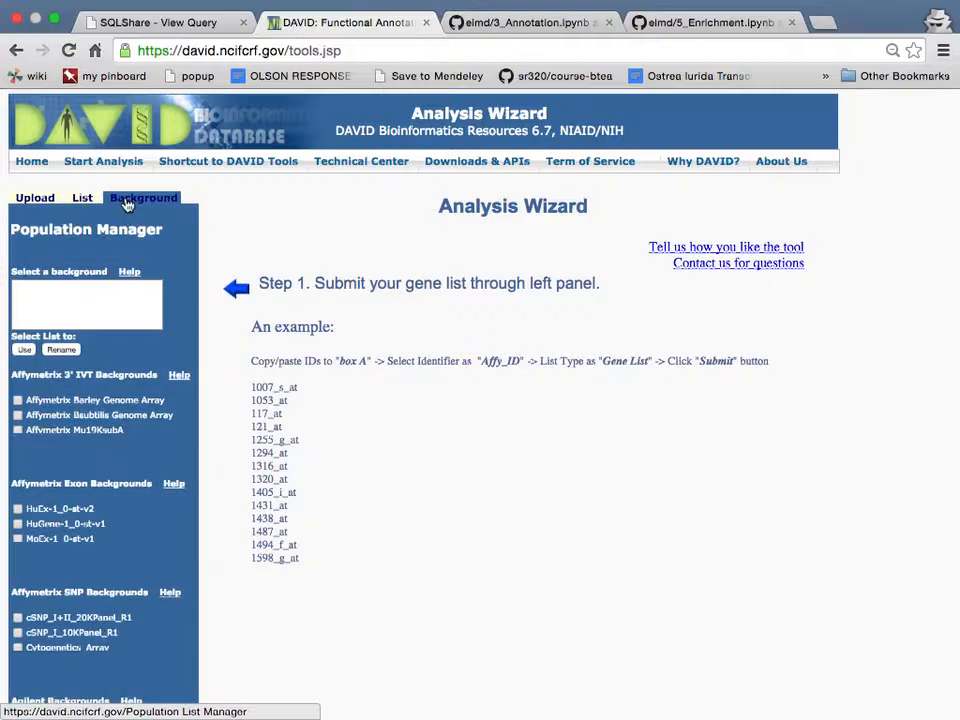
{"action": "left_click", "coordinate": [36, 199]}
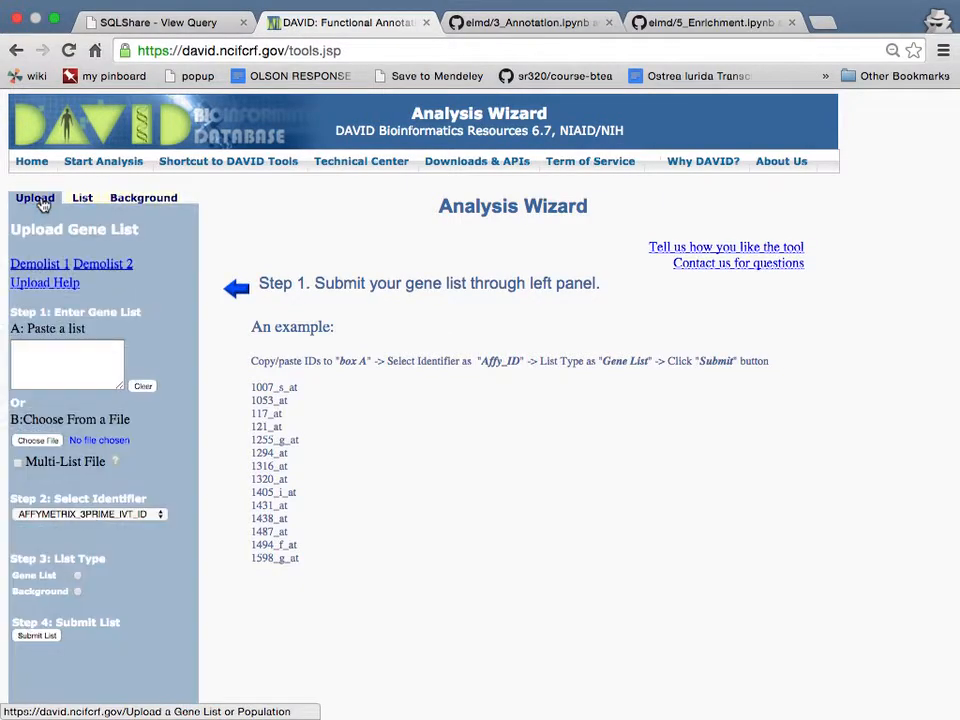
{"action": "scroll", "coordinate": [90, 399], "scroll_direction": "down", "scroll_amount": 2}
{"action": "scroll", "coordinate": [90, 399], "scroll_direction": "down", "scroll_amount": 2}
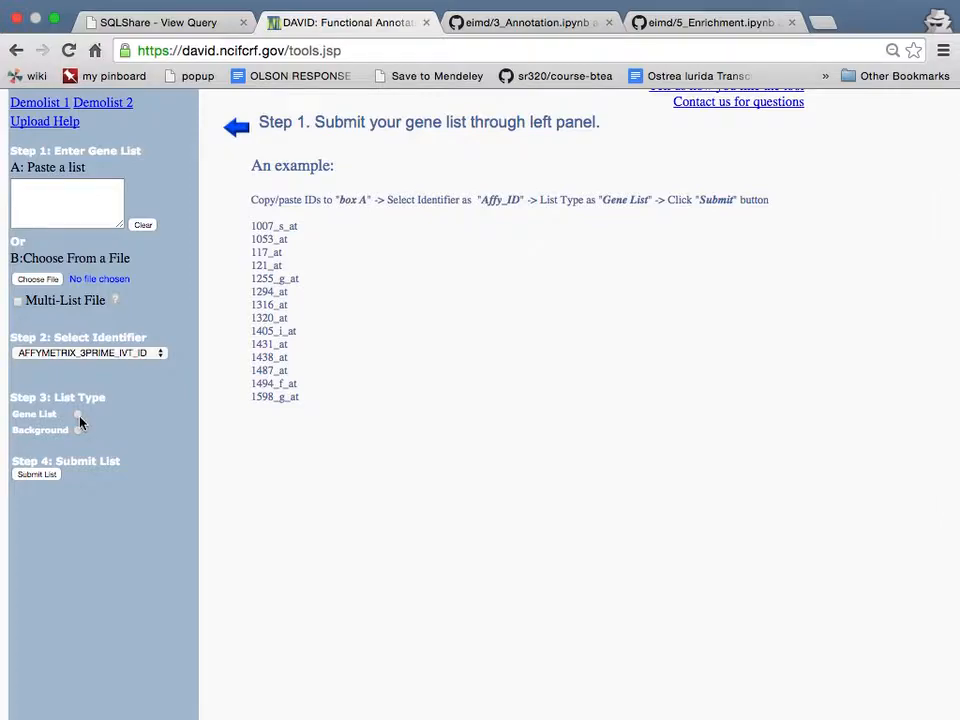
{"action": "scroll", "coordinate": [64, 422], "scroll_direction": "up", "scroll_amount": 1}
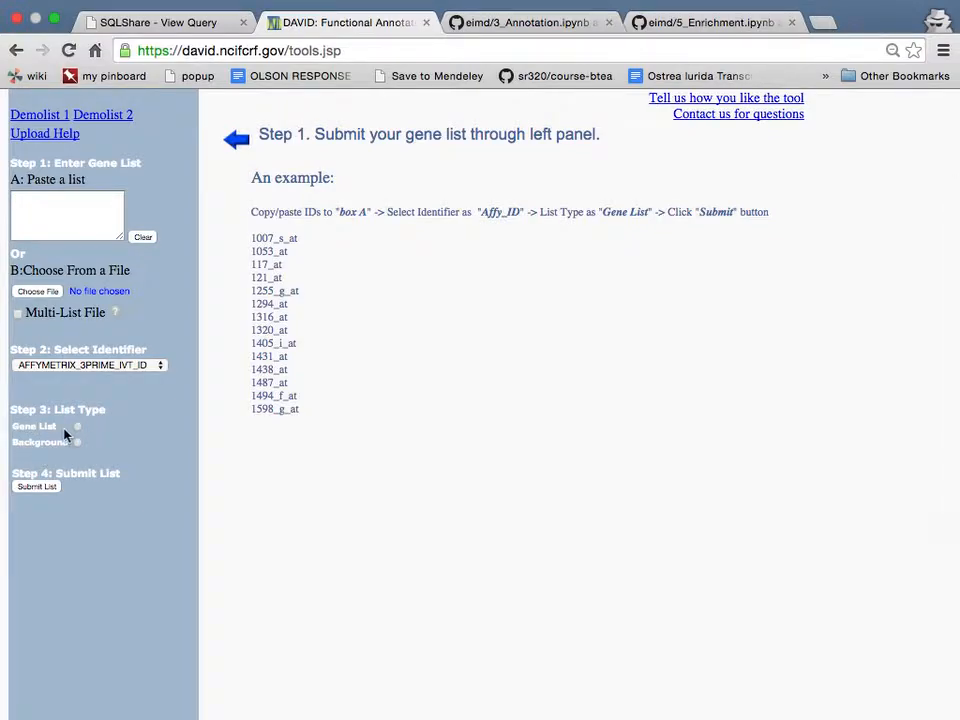
{"action": "scroll", "coordinate": [62, 435], "scroll_direction": "up", "scroll_amount": 5}
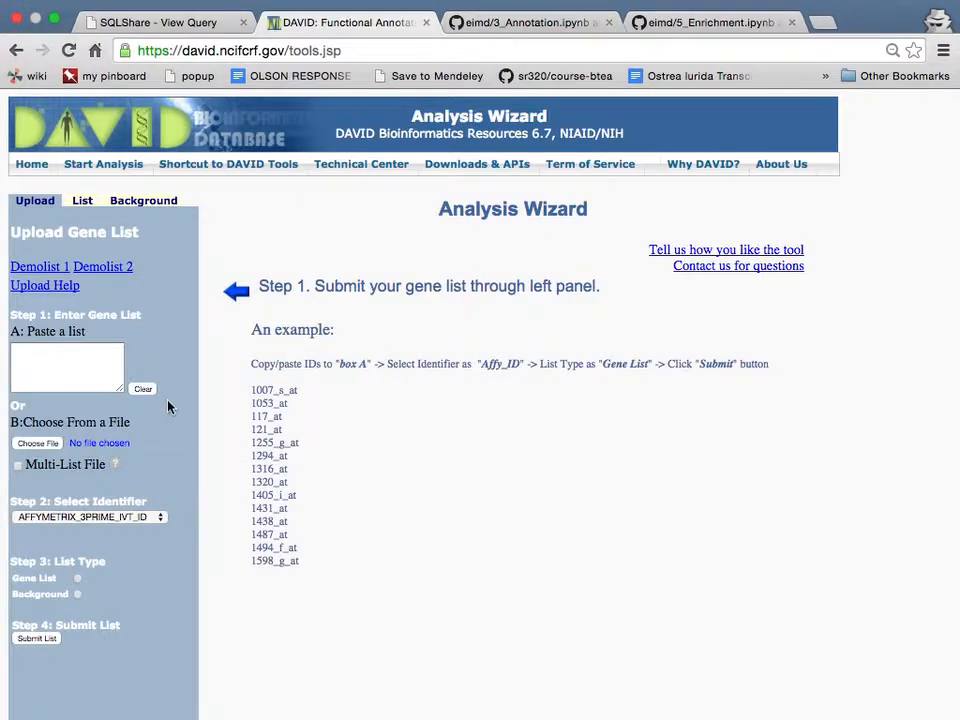
- Switch to Excel, bring up GeoF-Annotation-SP-join-F-M-match.csv and copy the entire SPID column
{"action": "key", "text": "ctrl+Up"}
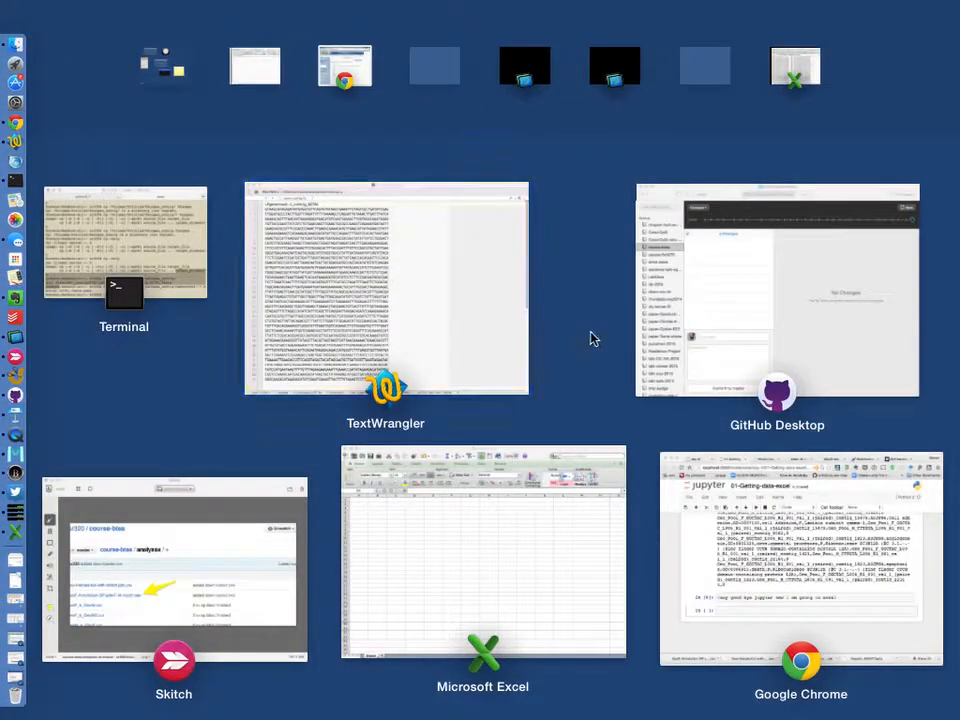
{"action": "left_click", "coordinate": [536, 529]}
{"action": "left_click", "coordinate": [456, 14]}
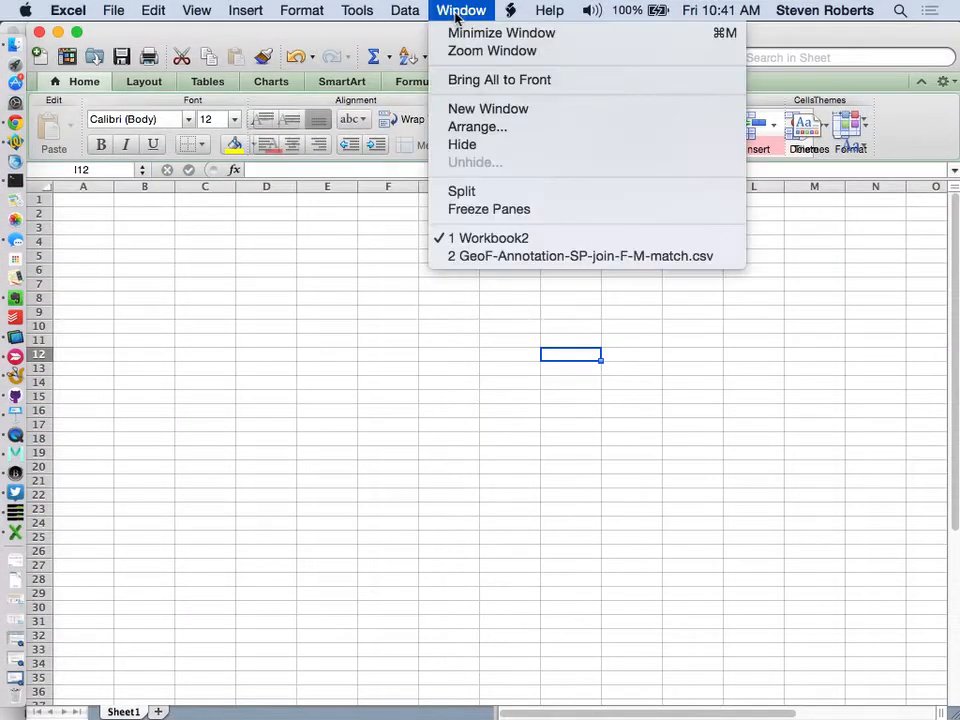
{"action": "left_click", "coordinate": [483, 266]}
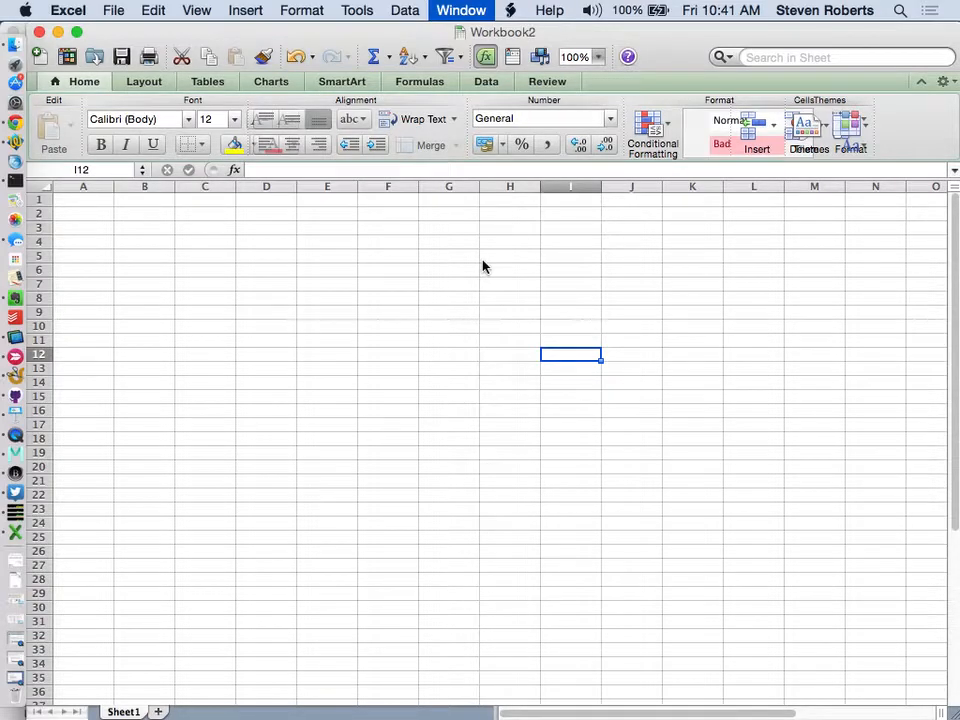
{"action": "key", "text": "ctrl+Right"}
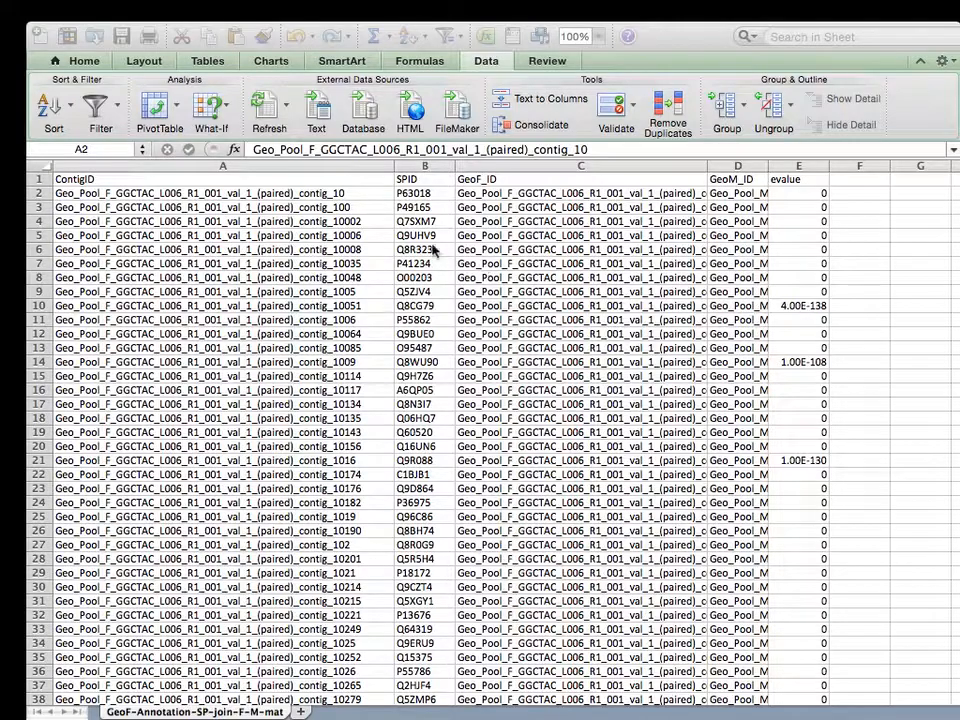
{"action": "left_click", "coordinate": [411, 164]}
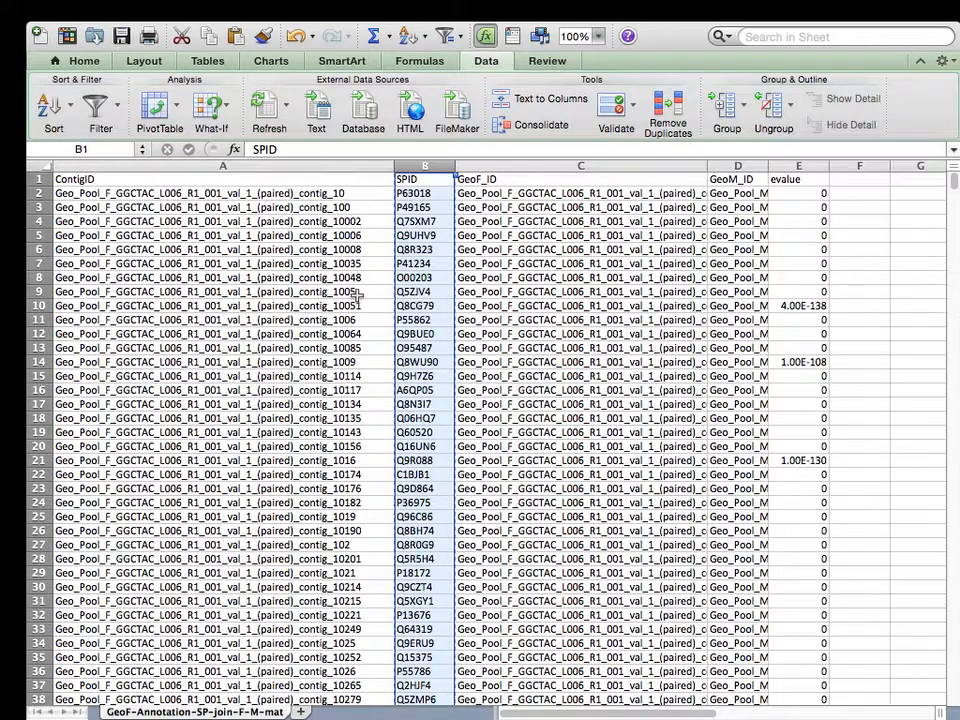
- Switch back to DAVID in Chrome and paste the copied SPID column into the upload form's gene list box
{"action": "key", "text": "ctrl+Up"}
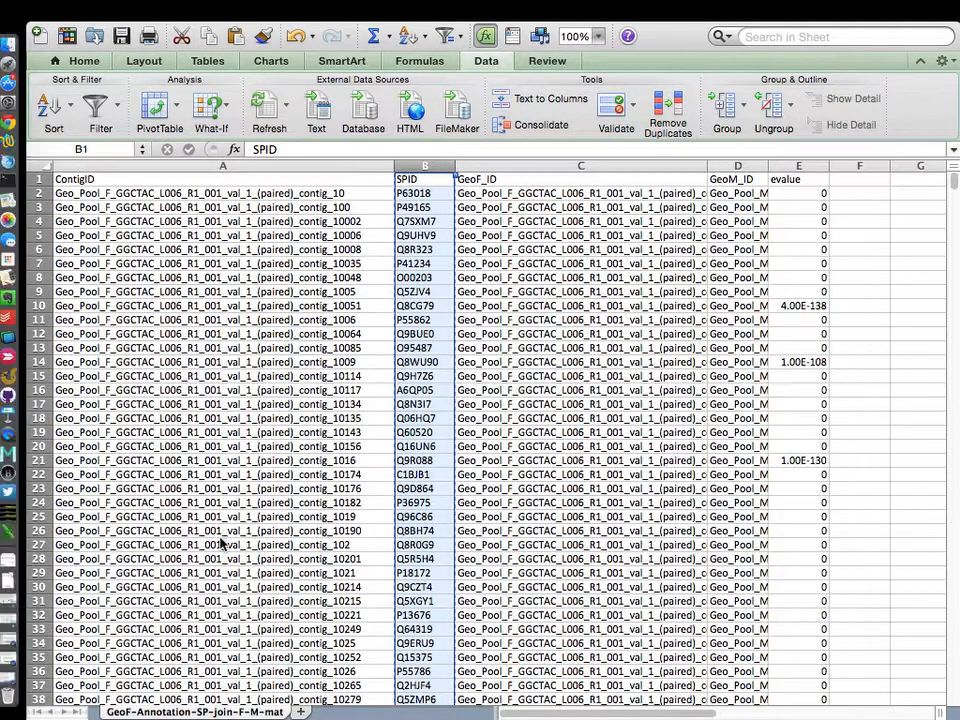
{"action": "left_click", "coordinate": [439, 32]}
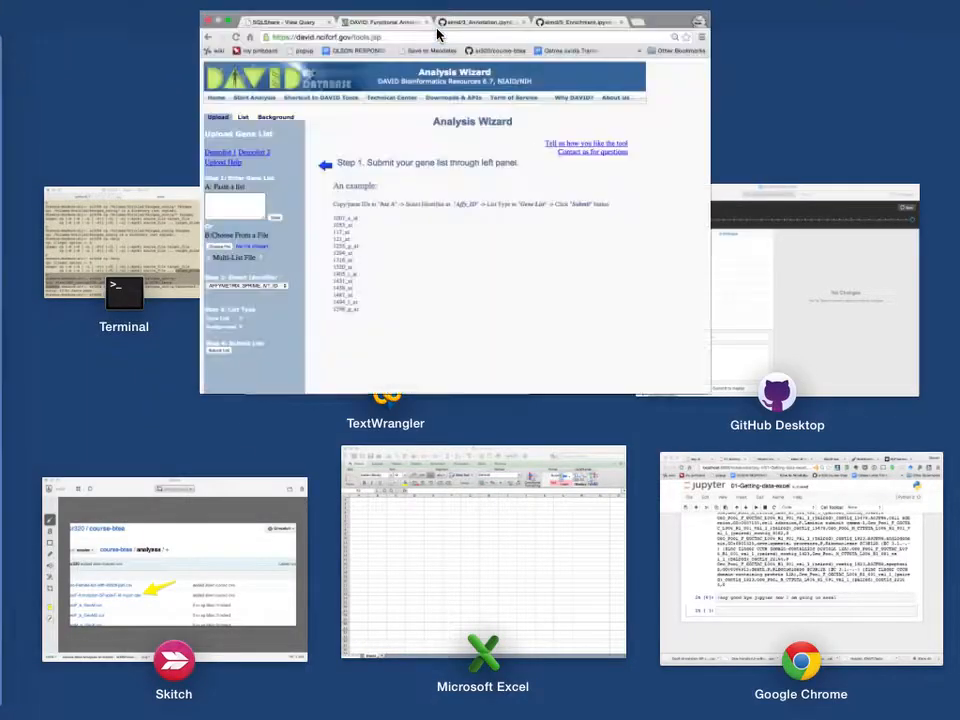
{"action": "left_click", "coordinate": [75, 365]}
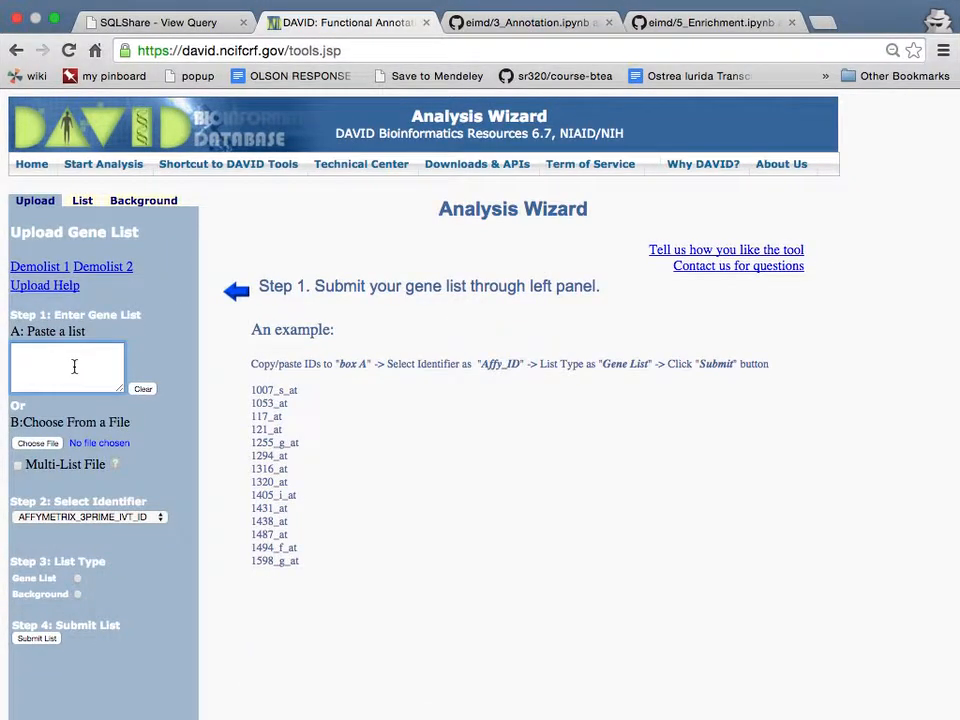
{"action": "key", "text": "super+v"}
- Submit the pasted list as a Background with UNIPROT_ACCESSION as the identifier
{"action": "left_click", "coordinate": [86, 517]}
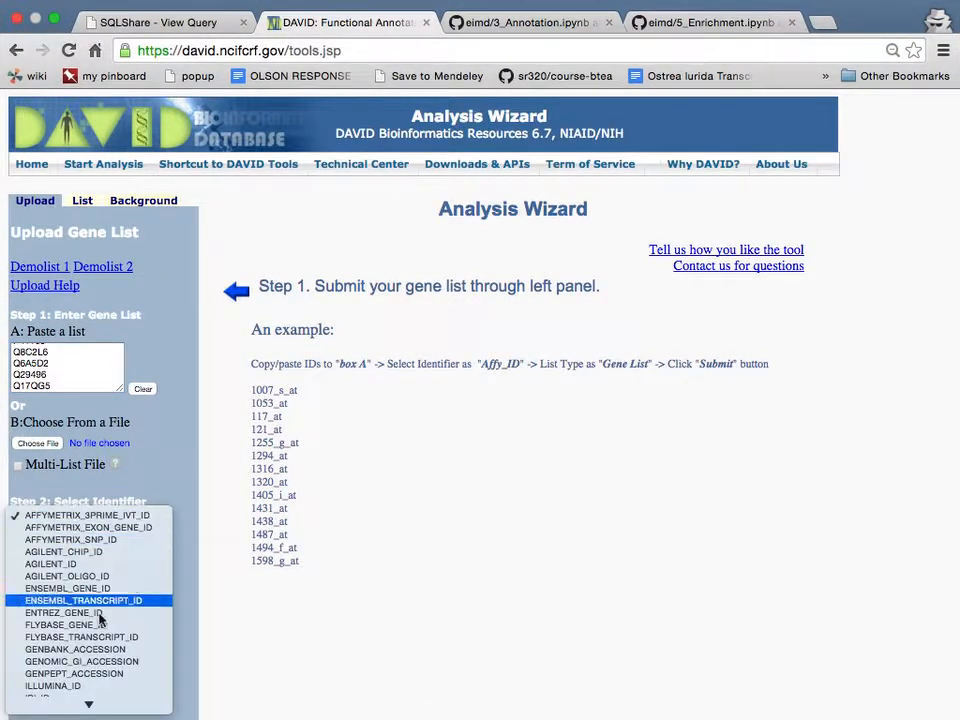
{"action": "scroll", "coordinate": [110, 631], "scroll_direction": "down", "scroll_amount": 5}
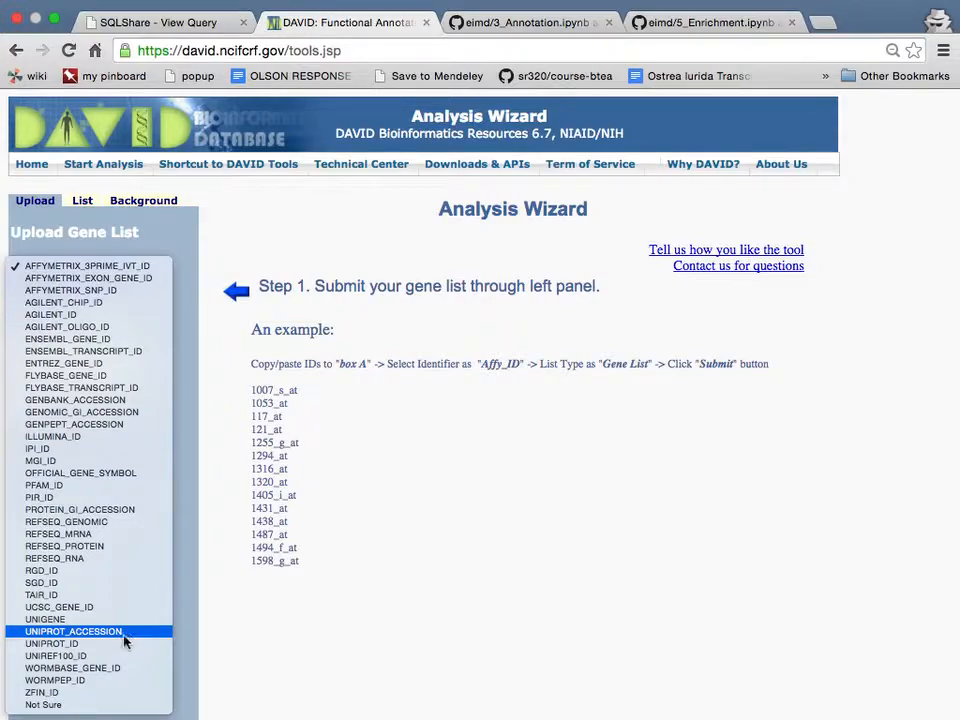
{"action": "left_click", "coordinate": [128, 636]}
{"action": "left_click", "coordinate": [77, 596]}
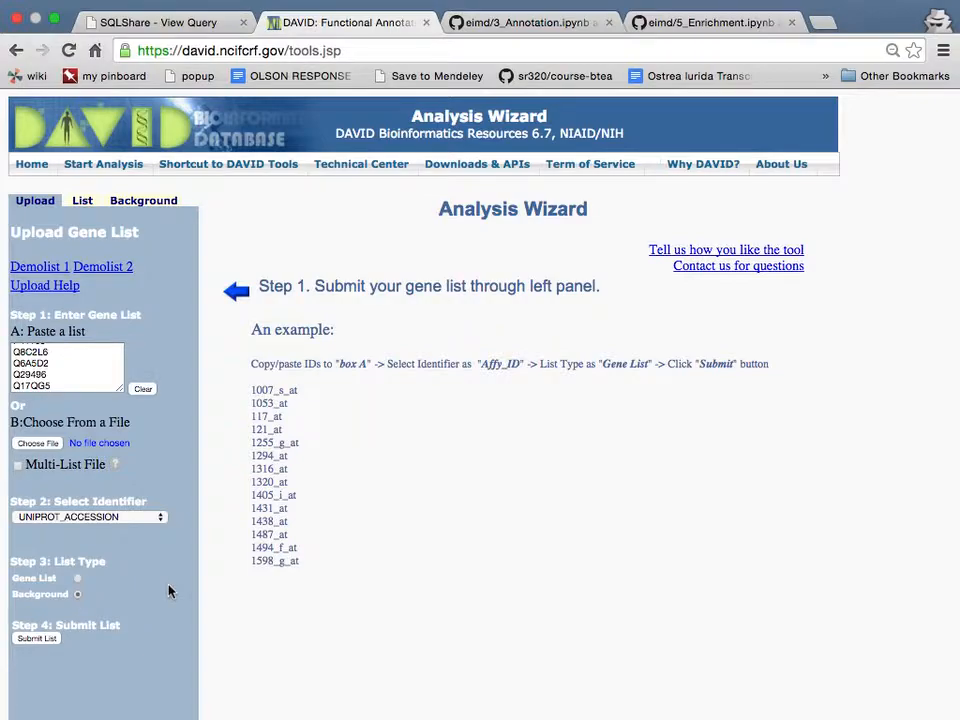
{"action": "left_click", "coordinate": [37, 639]}
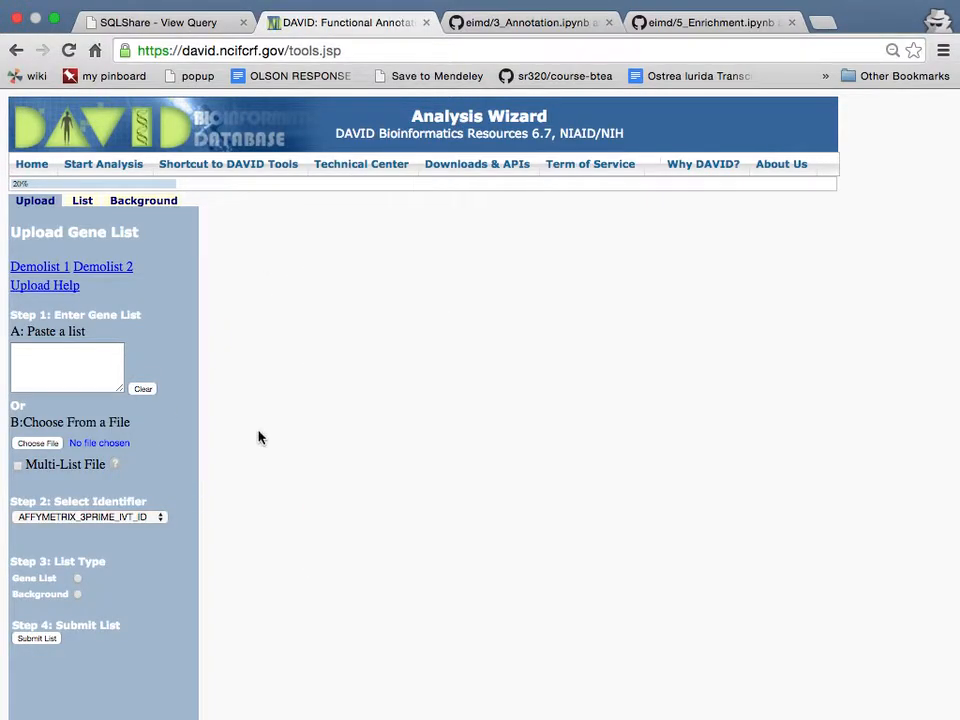
- Switch to the annotation CSV in Excel and copy the SPIDs in B4167 to B5051, the rows with no GeoF_ID or GeoM_ID entry
{"action": "key", "text": "ctrl+Up"}
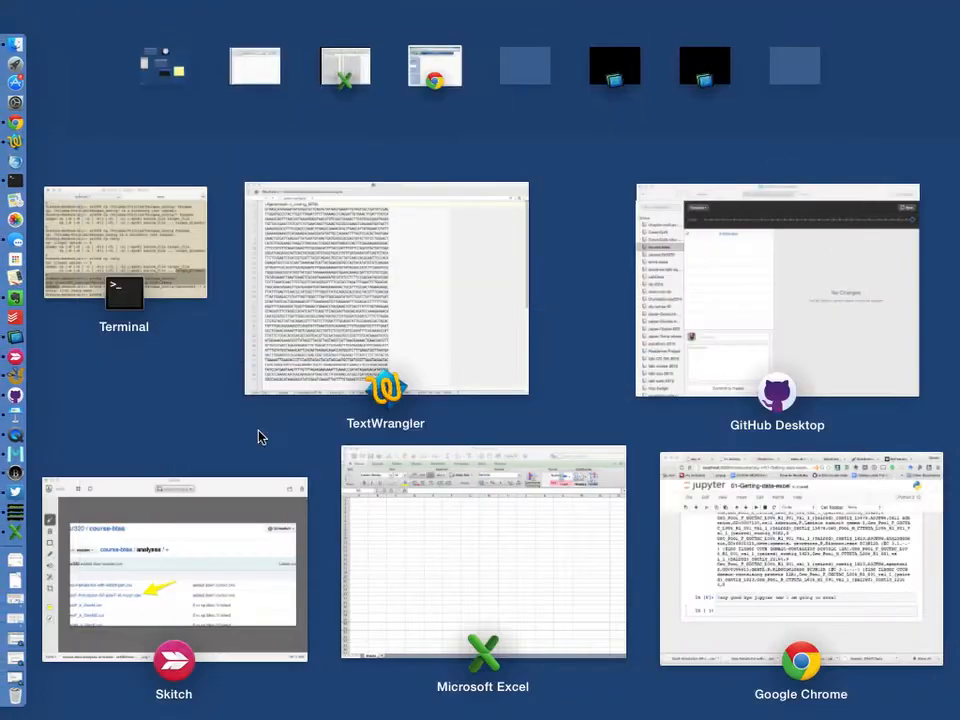
{"action": "left_click", "coordinate": [358, 78]}
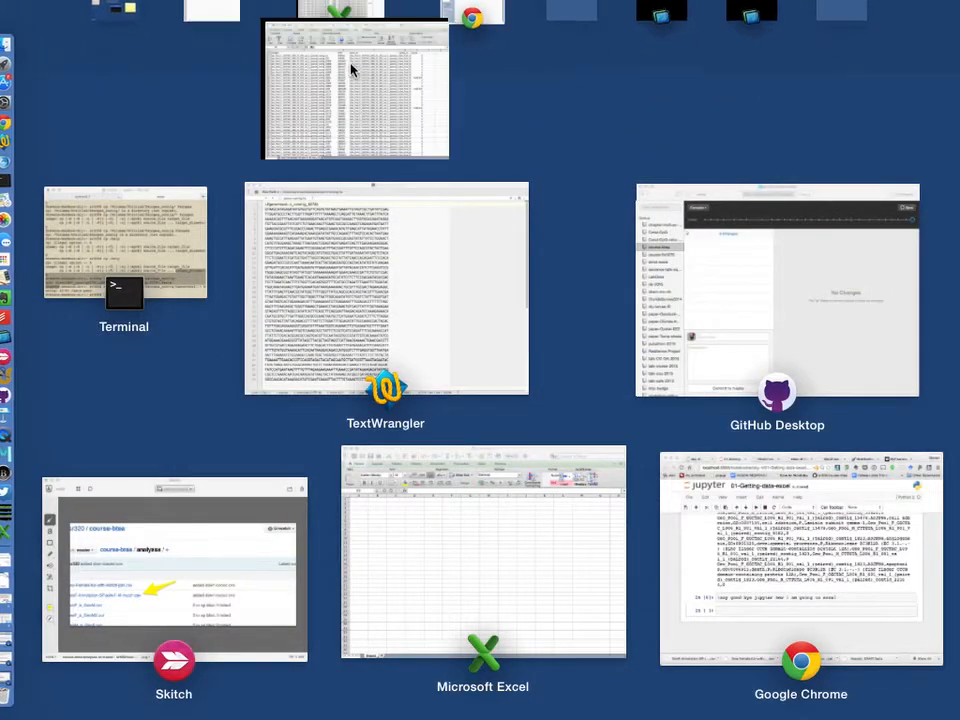
{"action": "scroll", "coordinate": [310, 411], "scroll_direction": "down", "scroll_amount": 5}
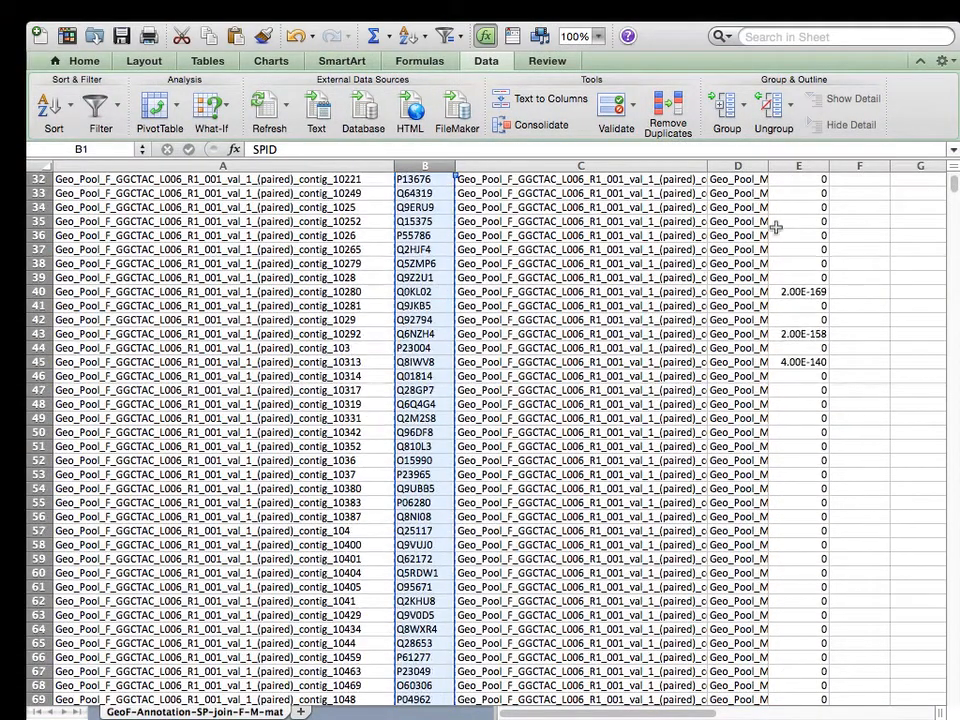
{"action": "left_click_drag", "start_coordinate": [952, 203], "coordinate": [921, 610]}
{"action": "scroll", "coordinate": [710, 583], "scroll_direction": "down", "scroll_amount": 6}
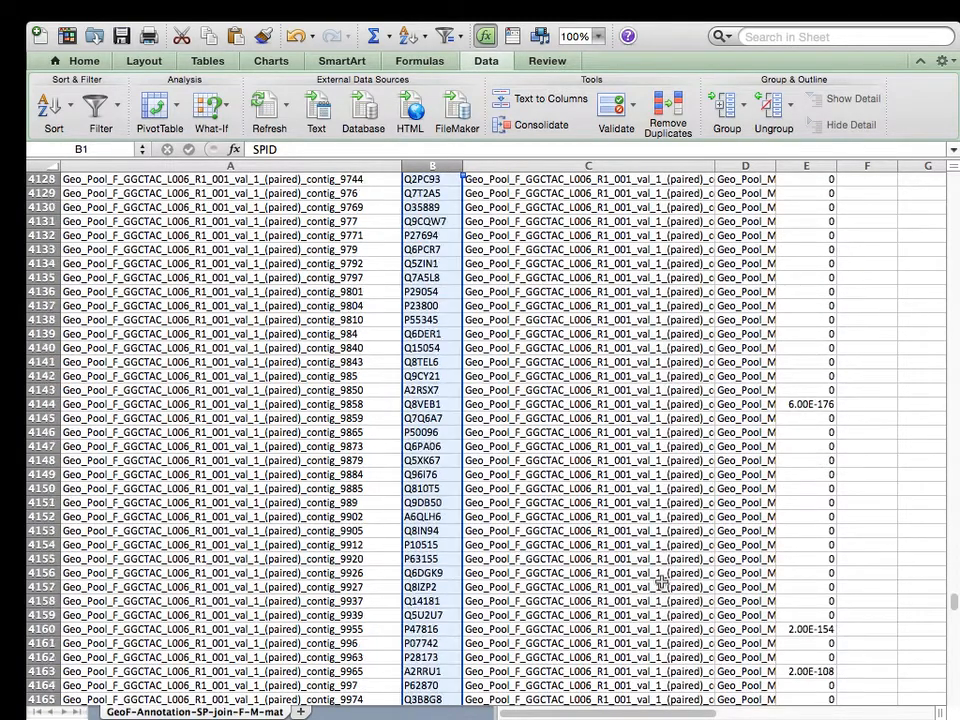
{"action": "left_click", "coordinate": [466, 550]}
{"action": "left_click", "coordinate": [446, 552]}
{"action": "left_click_drag", "start_coordinate": [955, 536], "coordinate": [953, 697]}
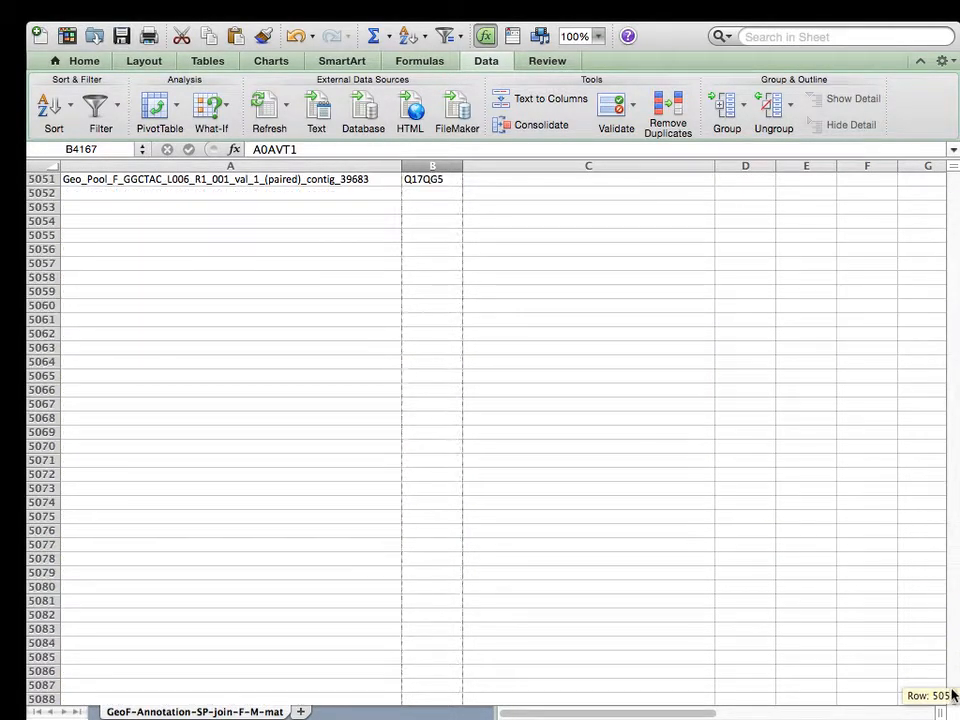
{"action": "scroll", "coordinate": [495, 400], "scroll_direction": "up", "scroll_amount": 4}
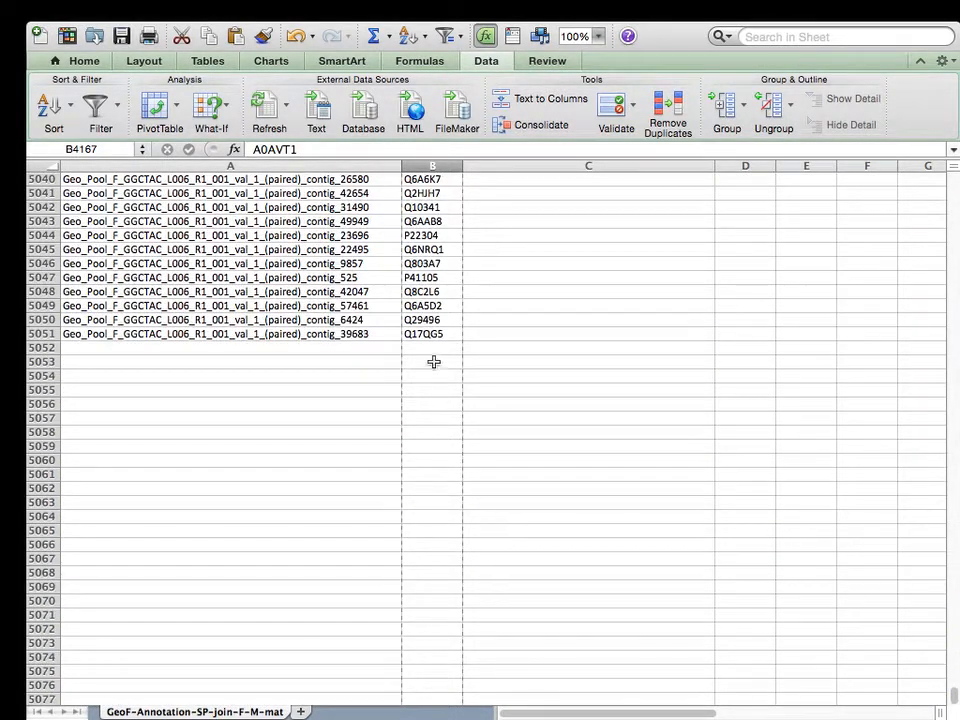
{"action": "left_click", "coordinate": [433, 334], "text": "shift"}
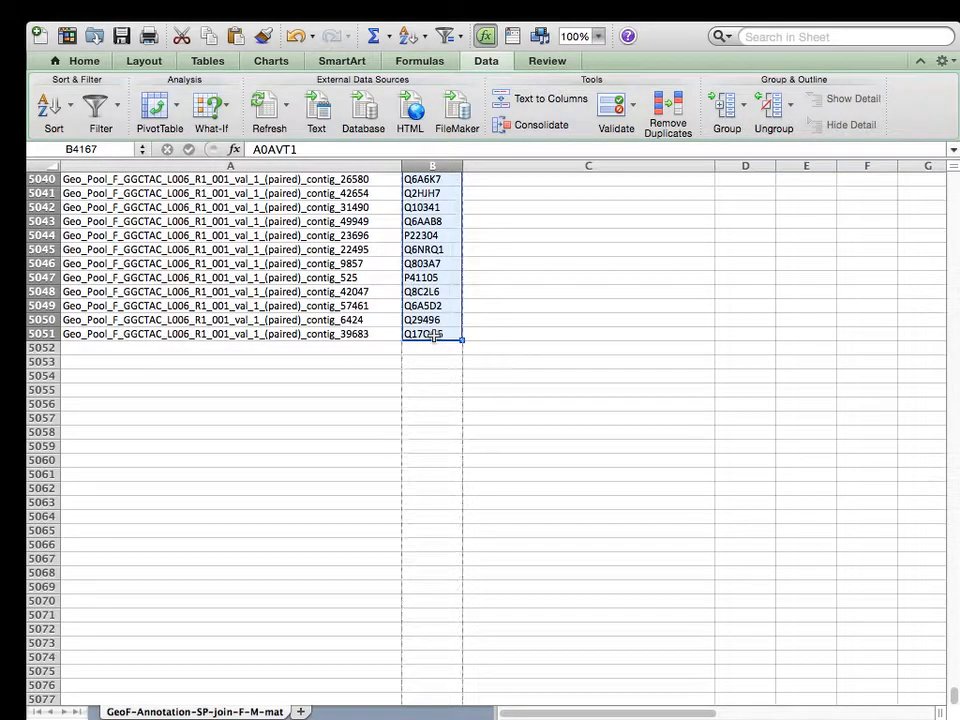
{"action": "left_click", "coordinate": [434, 336], "text": "shift"}
{"action": "right_click", "coordinate": [418, 322]}
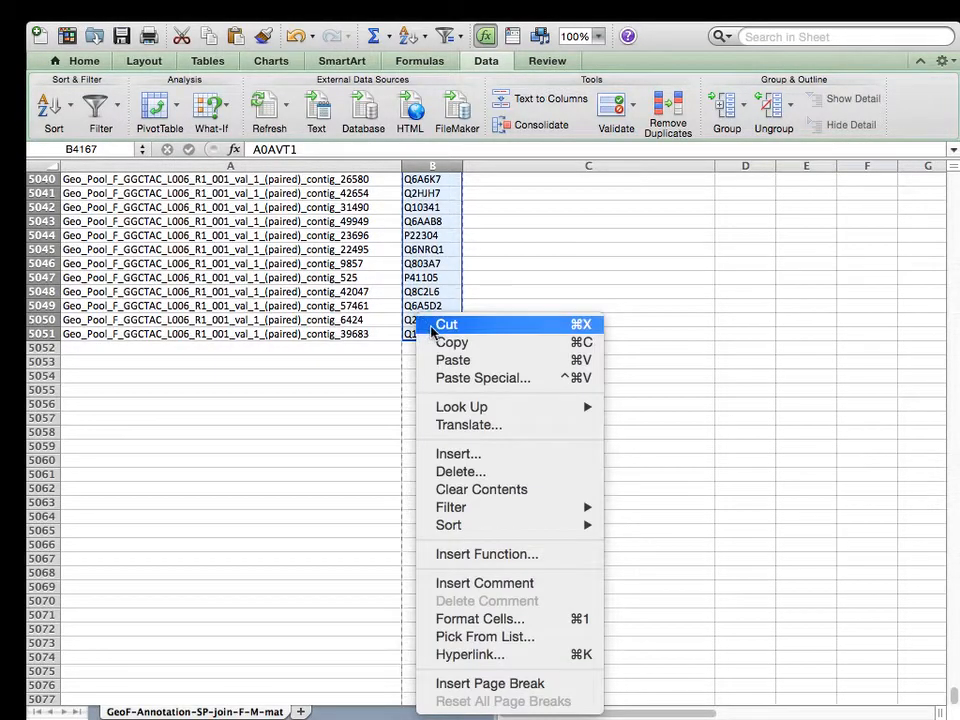
{"action": "left_click", "coordinate": [446, 342]}
{"action": "scroll", "coordinate": [445, 420], "scroll_direction": "up", "scroll_amount": 15}
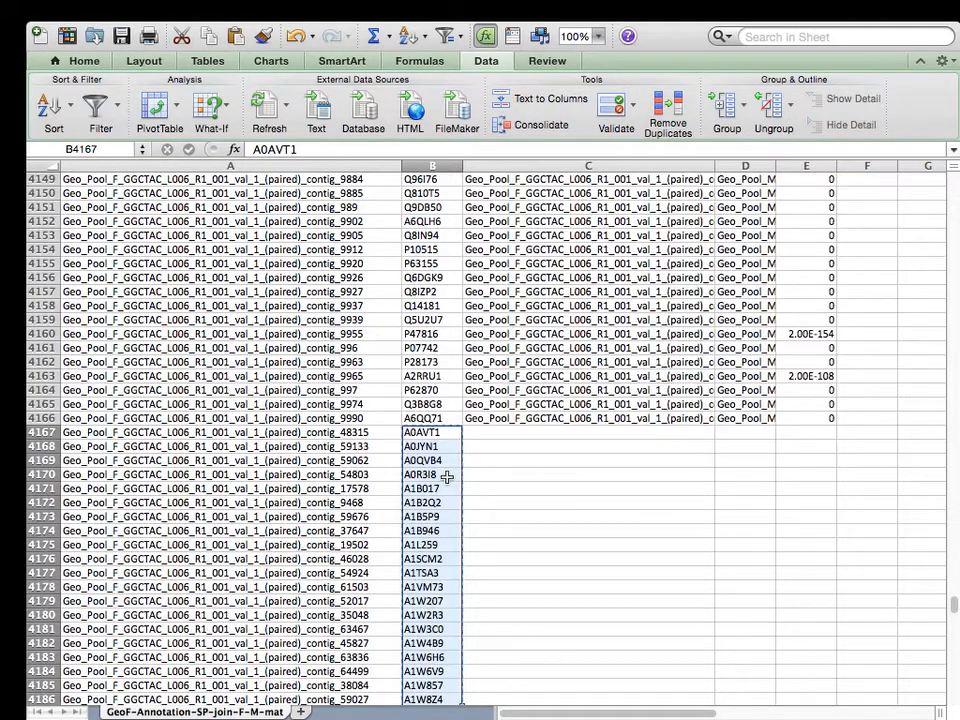
- Return to DAVID in Chrome and paste the copied subset of SPIDs into the upload form's gene list box
{"action": "key", "text": "ctrl+Up"}
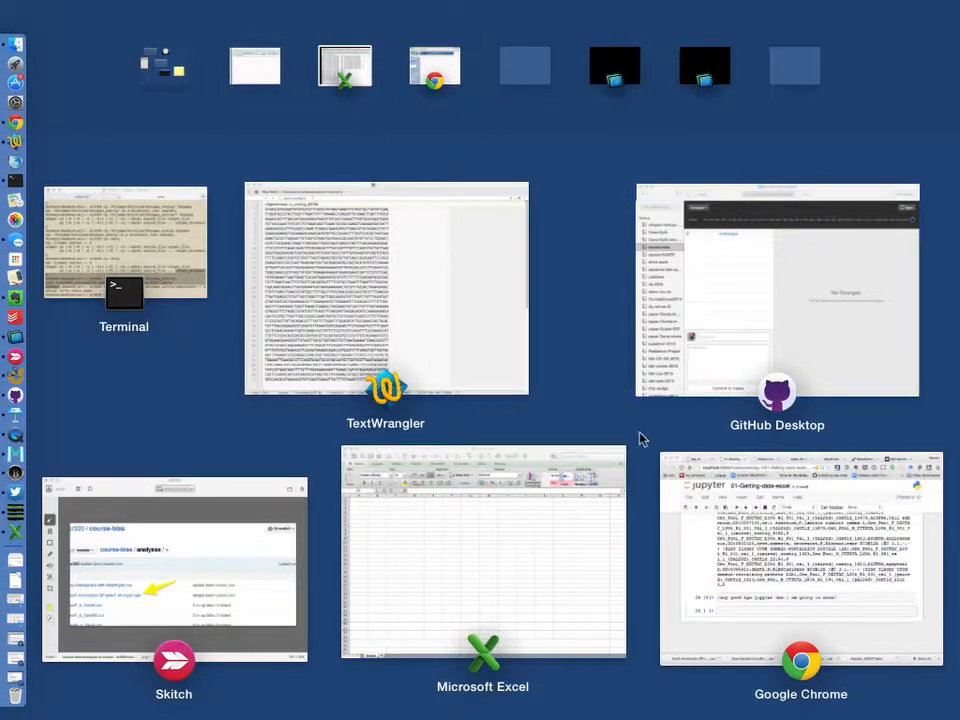
{"action": "left_click", "coordinate": [432, 45]}
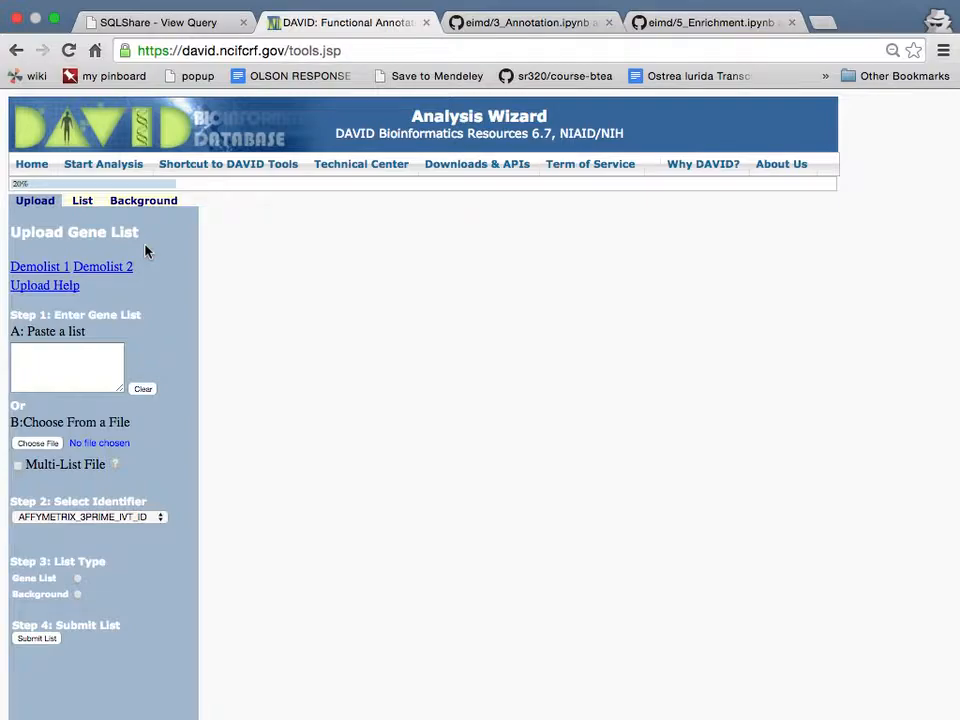
{"action": "left_click", "coordinate": [84, 204]}
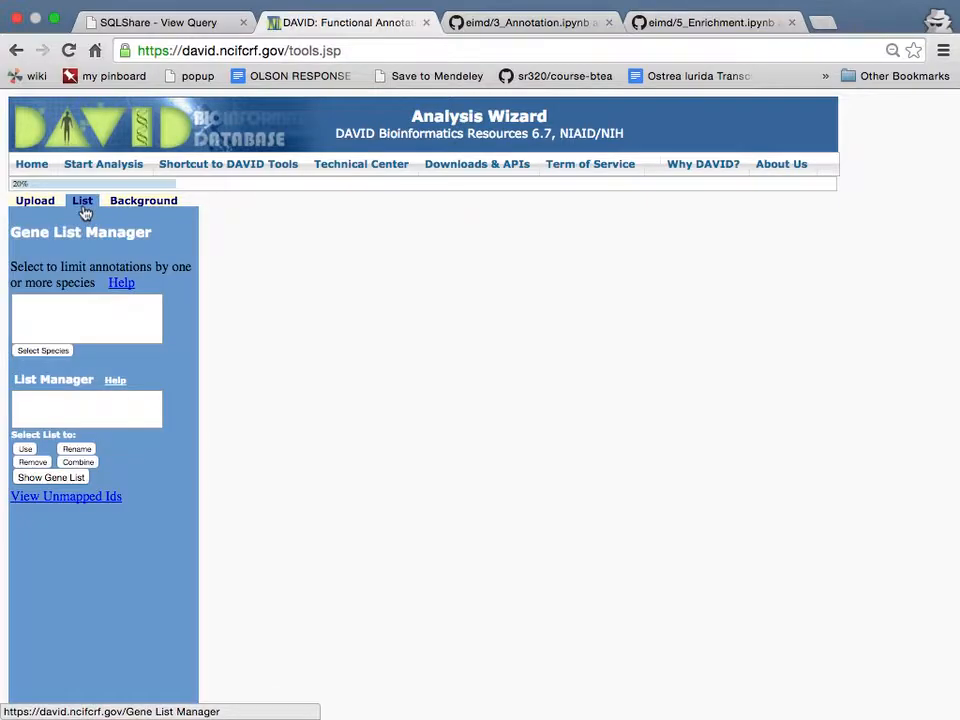
{"action": "left_click", "coordinate": [146, 206]}
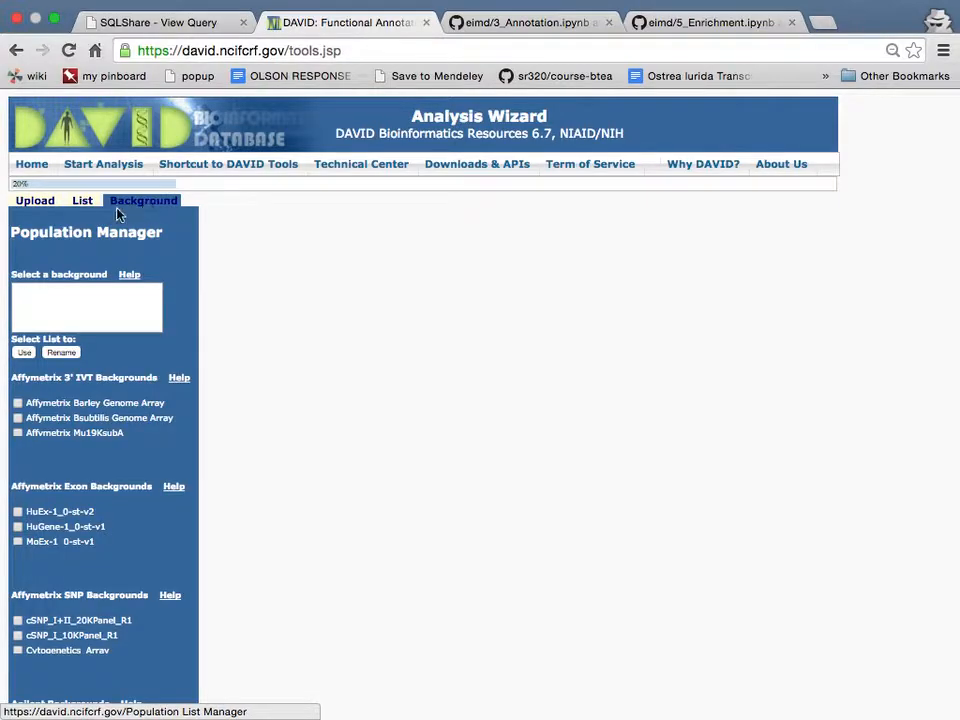
{"action": "left_click", "coordinate": [44, 207]}
{"action": "left_click", "coordinate": [67, 370]}
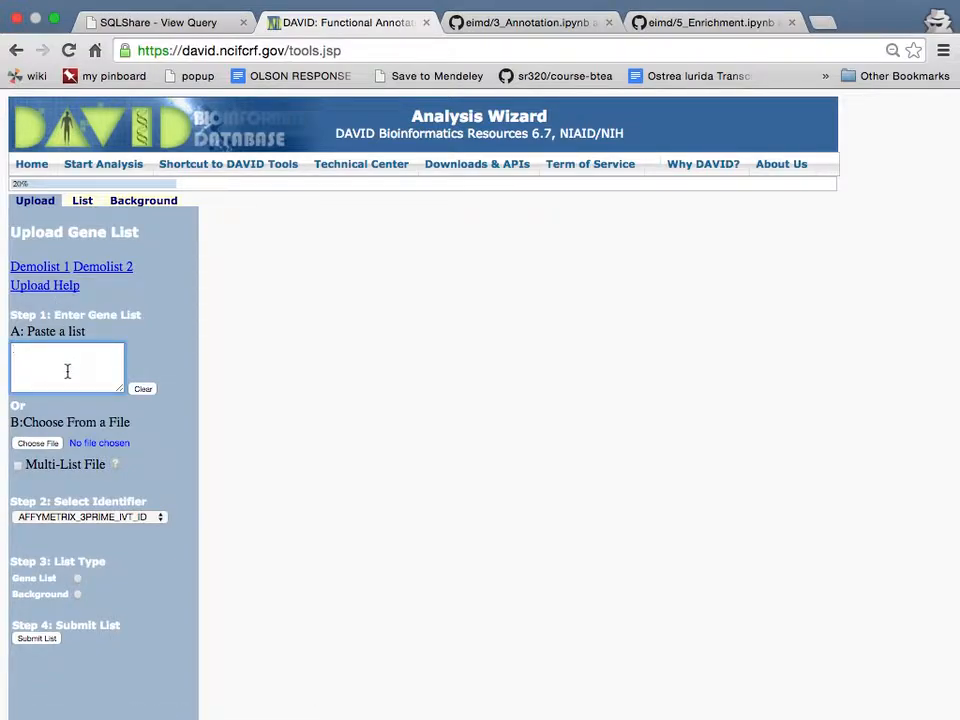
{"action": "key", "text": "super+v"}
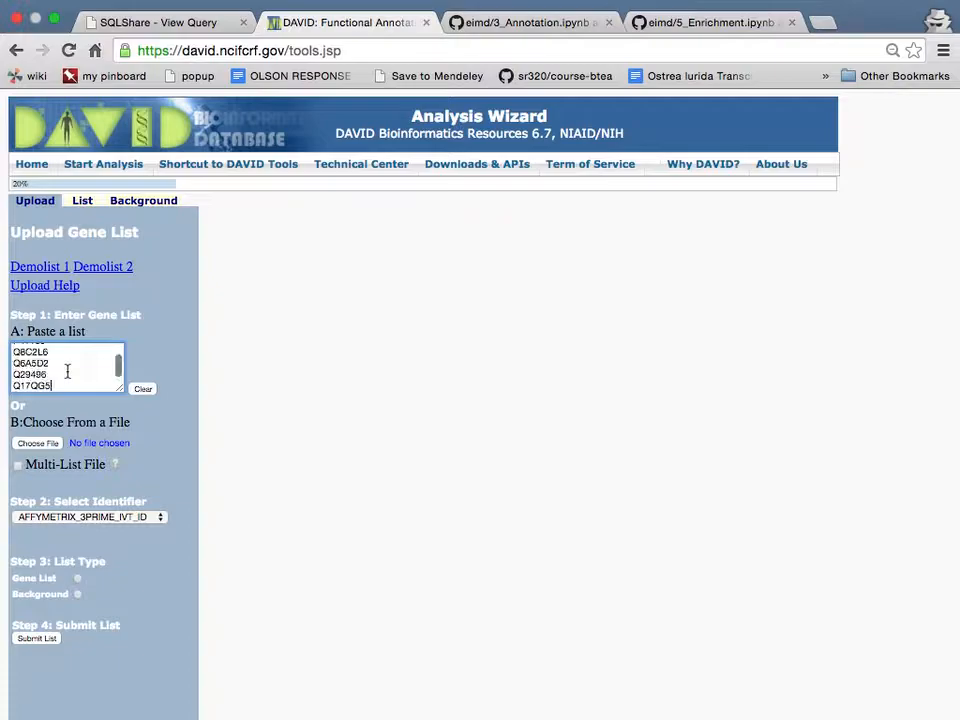
- Submit the pasted subset as a Gene List with UNIPROT_ACCESSION as the identifier
{"action": "scroll", "coordinate": [85, 500], "scroll_direction": "down", "scroll_amount": 1}
{"action": "left_click", "coordinate": [70, 476]}
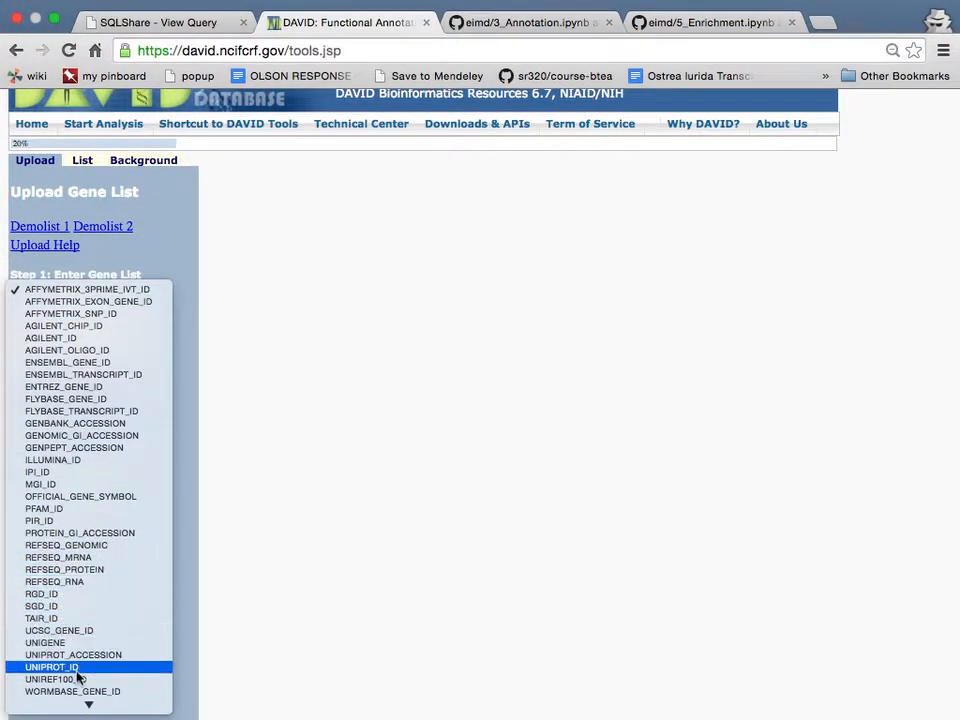
{"action": "left_click", "coordinate": [73, 655]}
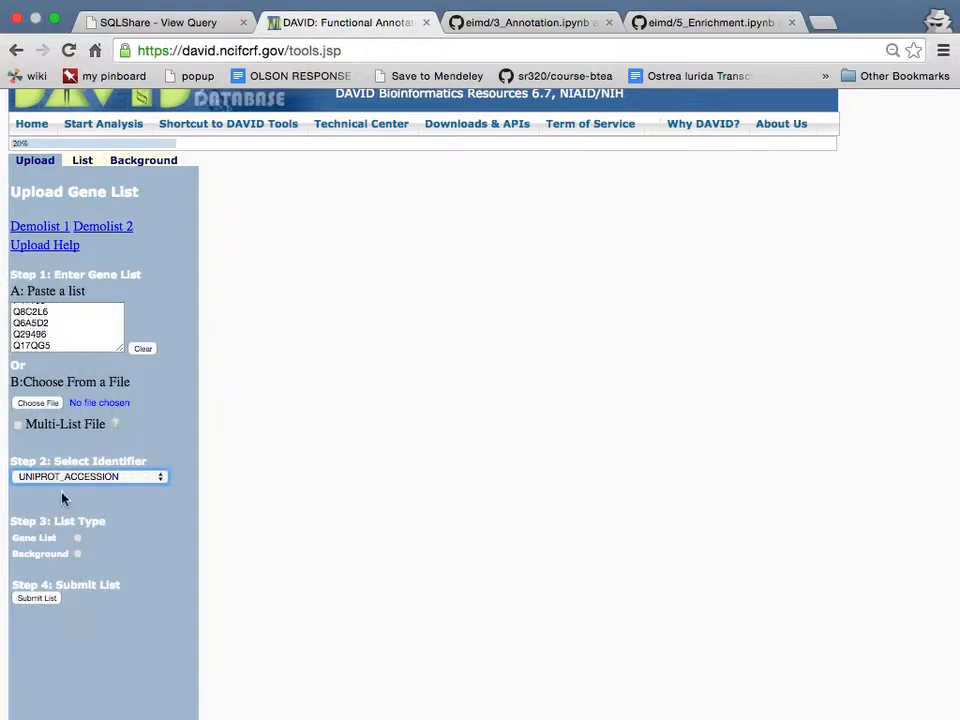
{"action": "left_click", "coordinate": [78, 539]}
{"action": "left_click", "coordinate": [40, 601]}
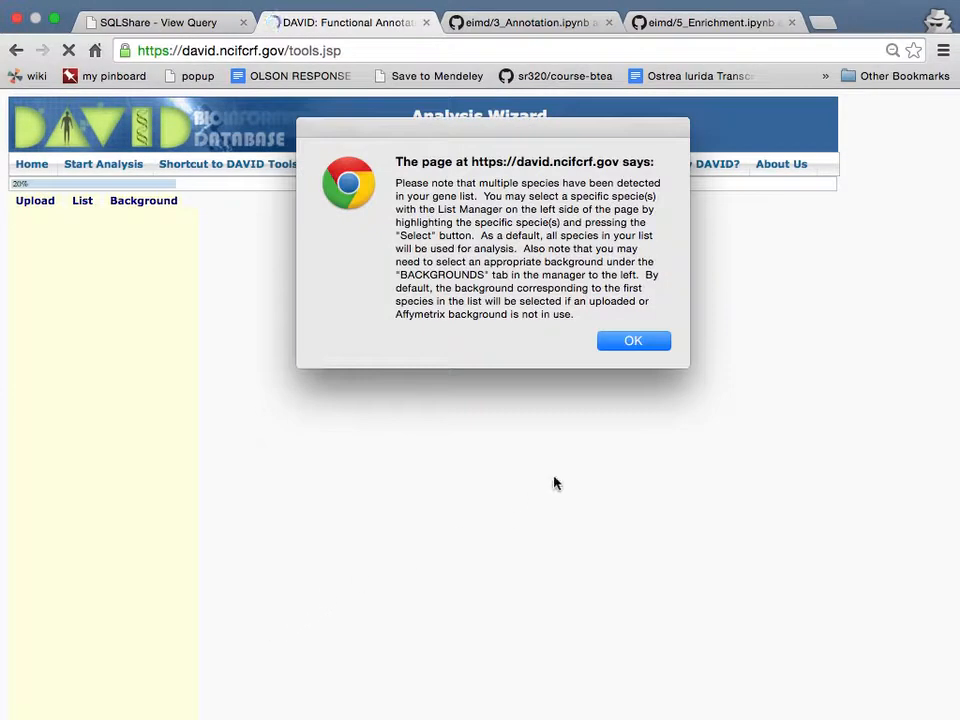
- Acknowledge the multiple-species notice and review the species detected in the submitted gene list
{"action": "left_click", "coordinate": [626, 347]}
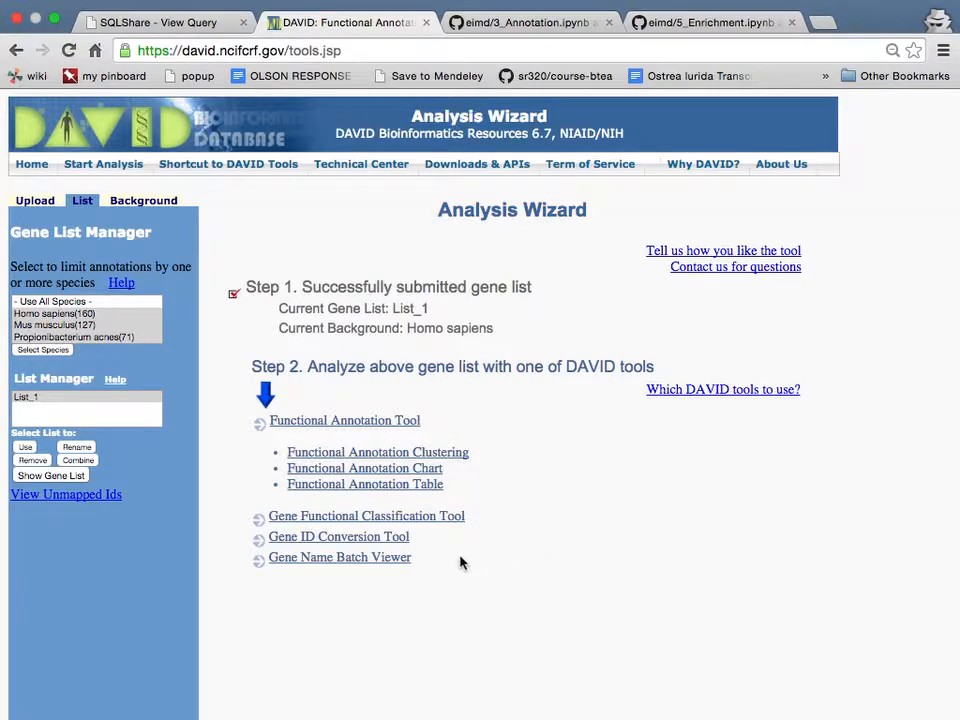
{"action": "scroll", "coordinate": [125, 341], "scroll_direction": "down", "scroll_amount": 2}
{"action": "scroll", "coordinate": [125, 340], "scroll_direction": "down", "scroll_amount": 10}
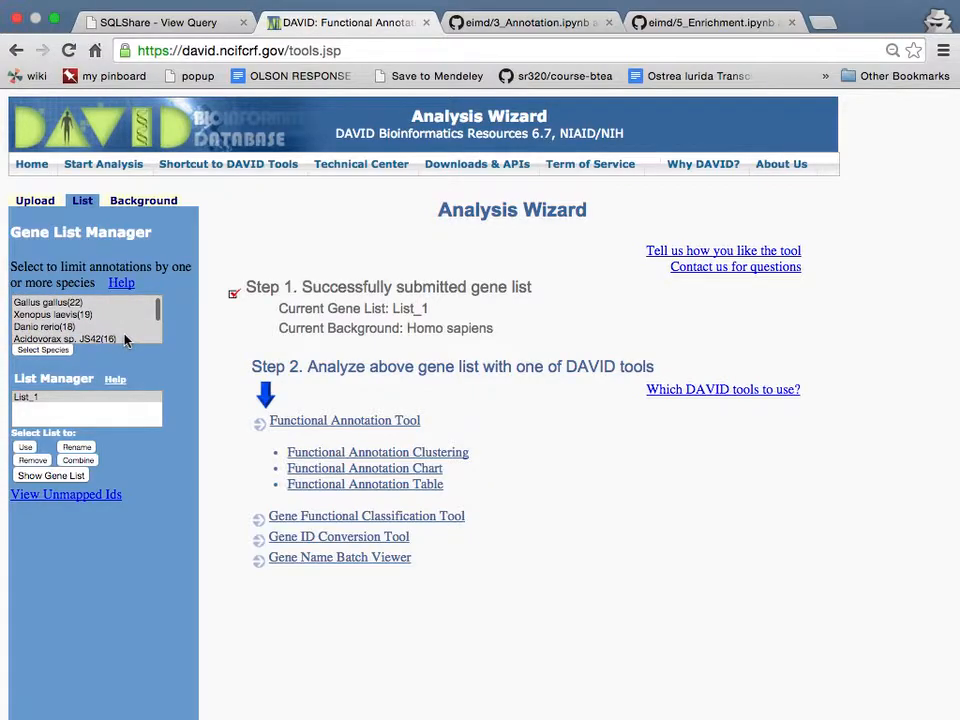
{"action": "scroll", "coordinate": [125, 340], "scroll_direction": "down", "scroll_amount": 1}
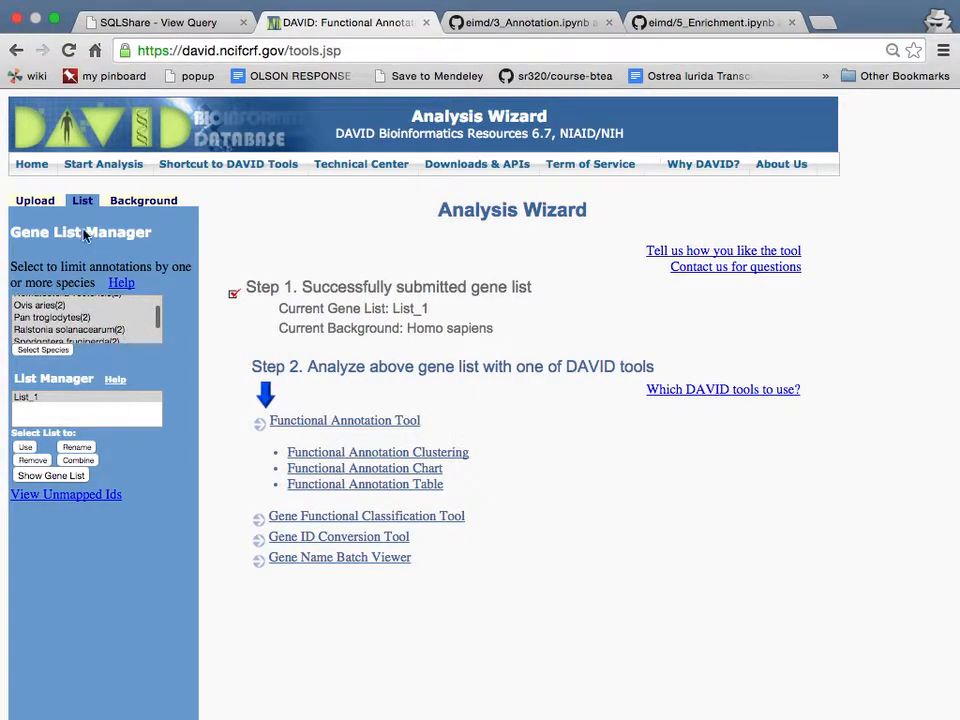
- Paste the full SPID list from the clipboard history into the gene list box of the upload form
{"action": "left_click", "coordinate": [35, 200]}
{"action": "left_click", "coordinate": [60, 370]}
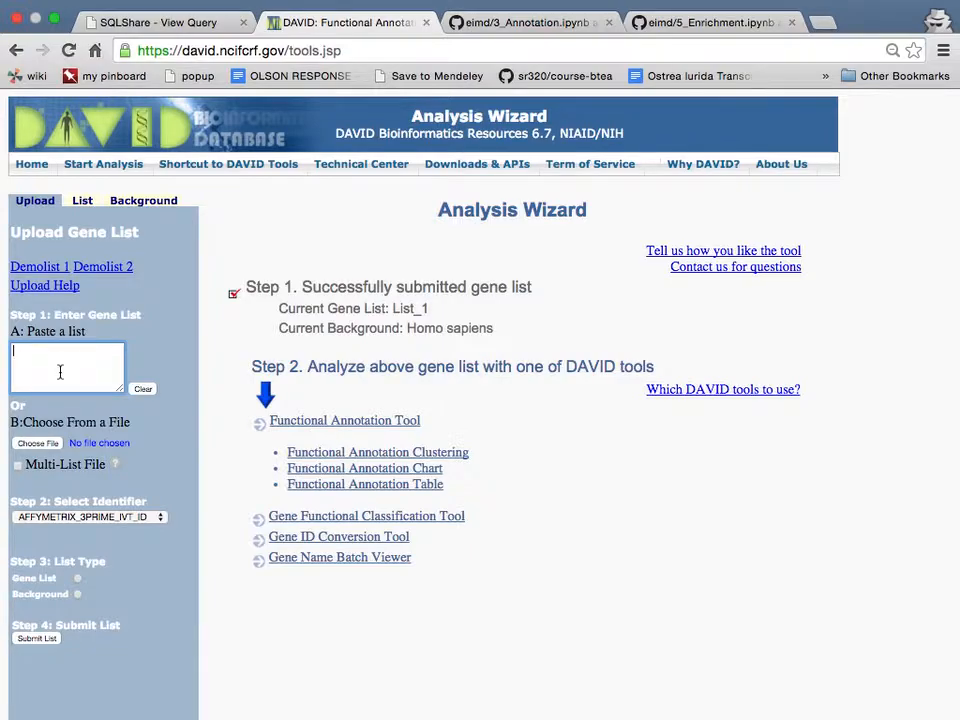
{"action": "key", "text": "super+shift+v"}
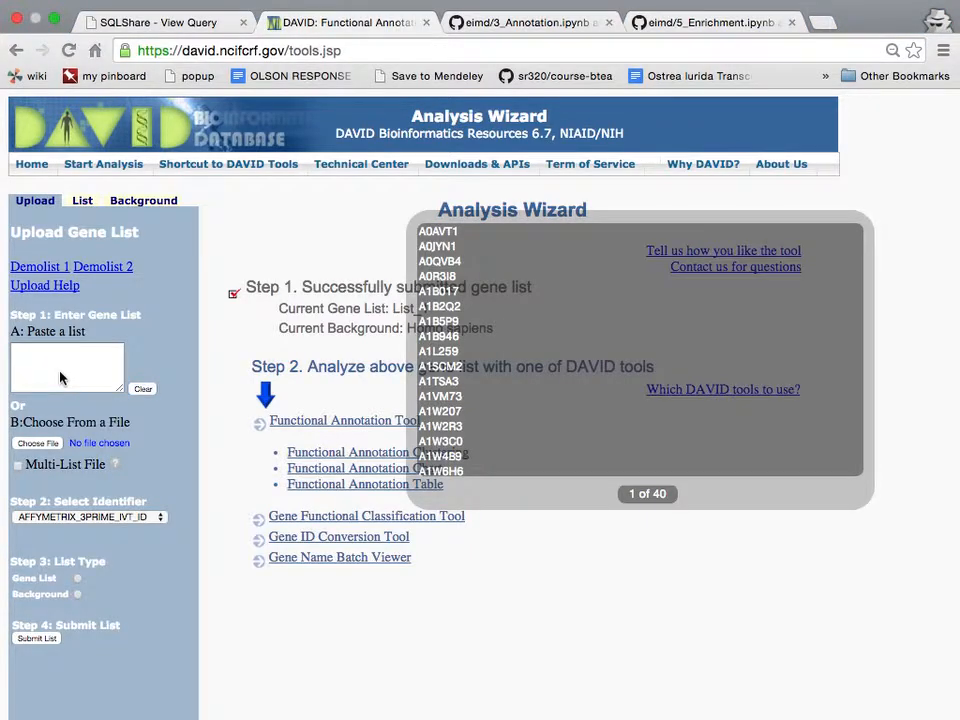
{"action": "key", "text": "super+shift+v"}
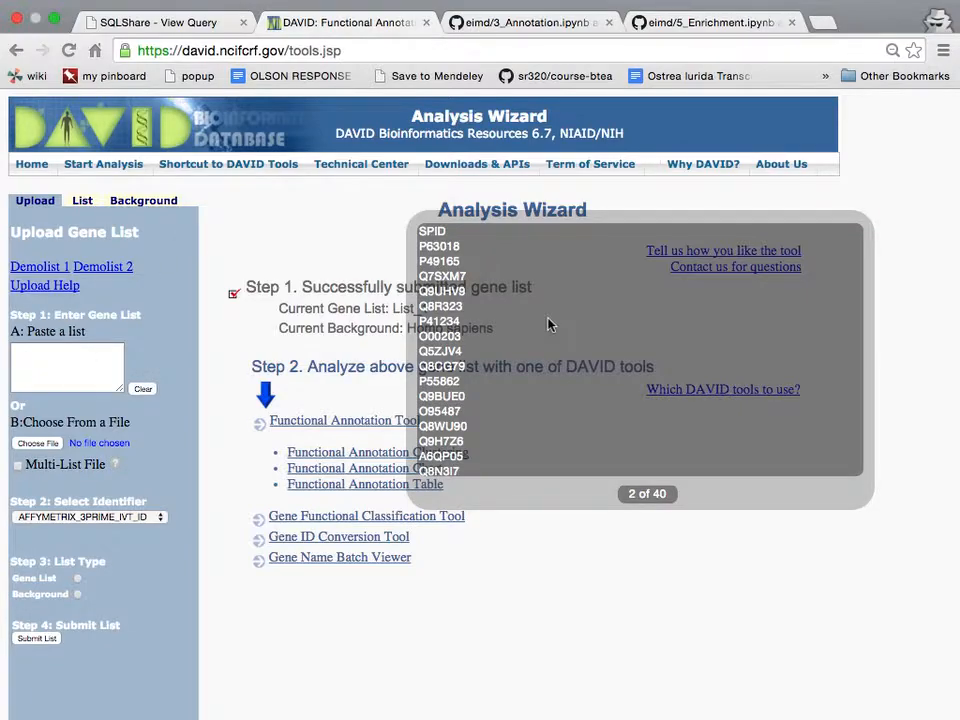
{"action": "key", "text": "Return"}
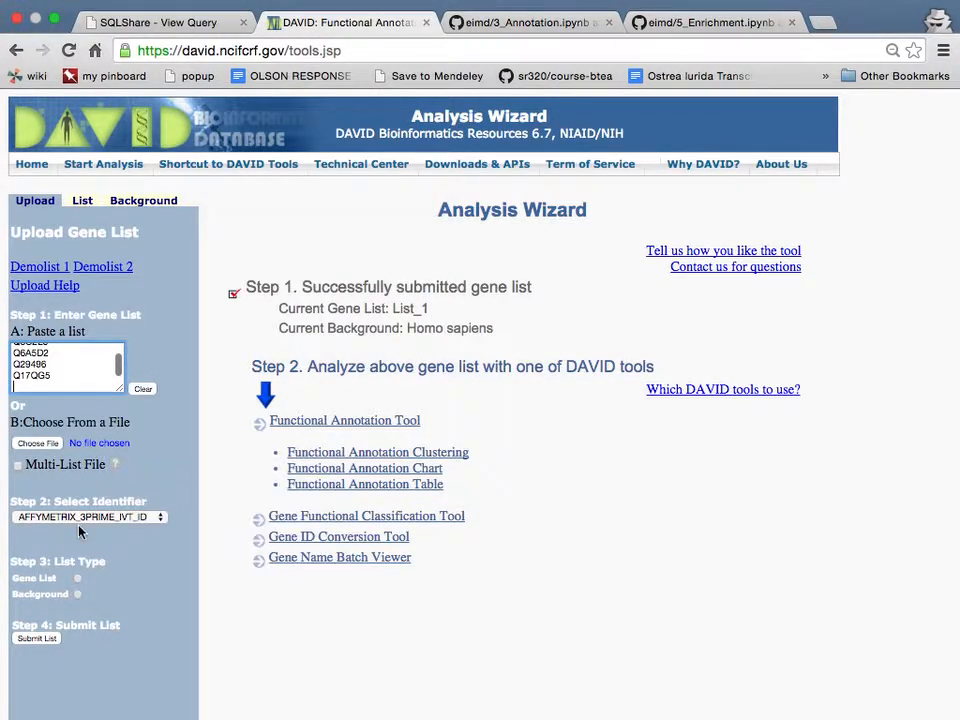
- Submit the pasted full SPID list as a Background, leaving the identifier at AFFYMETRIX_3PRIME_IVT_ID
{"action": "left_click", "coordinate": [78, 595]}
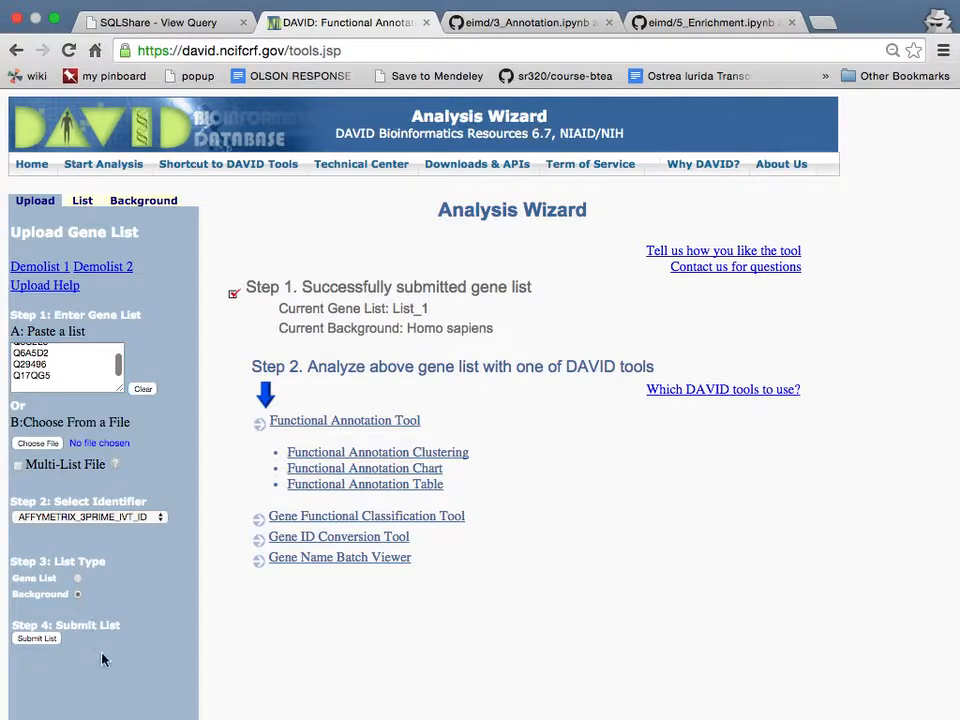
{"action": "left_click", "coordinate": [40, 639]}
{"action": "left_click", "coordinate": [648, 358]}
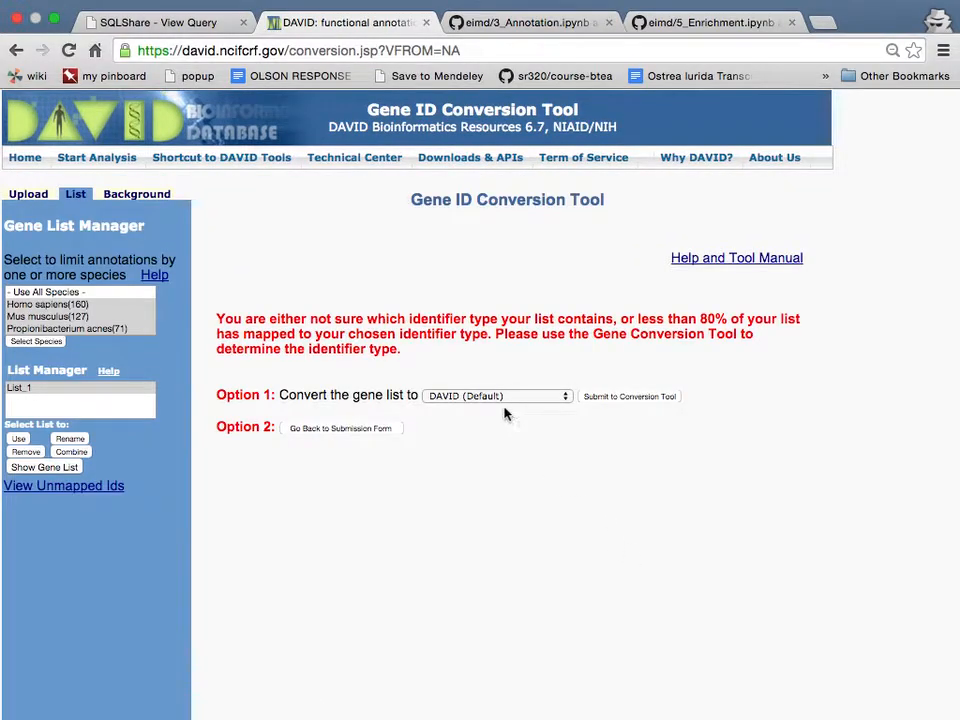
- Submit the list to the Gene ID Conversion Tool with UNIPROT_ACCESSION as the identifier to convert to
{"action": "left_click", "coordinate": [497, 397]}
{"action": "scroll", "coordinate": [496, 490], "scroll_direction": "down", "scroll_amount": 5}
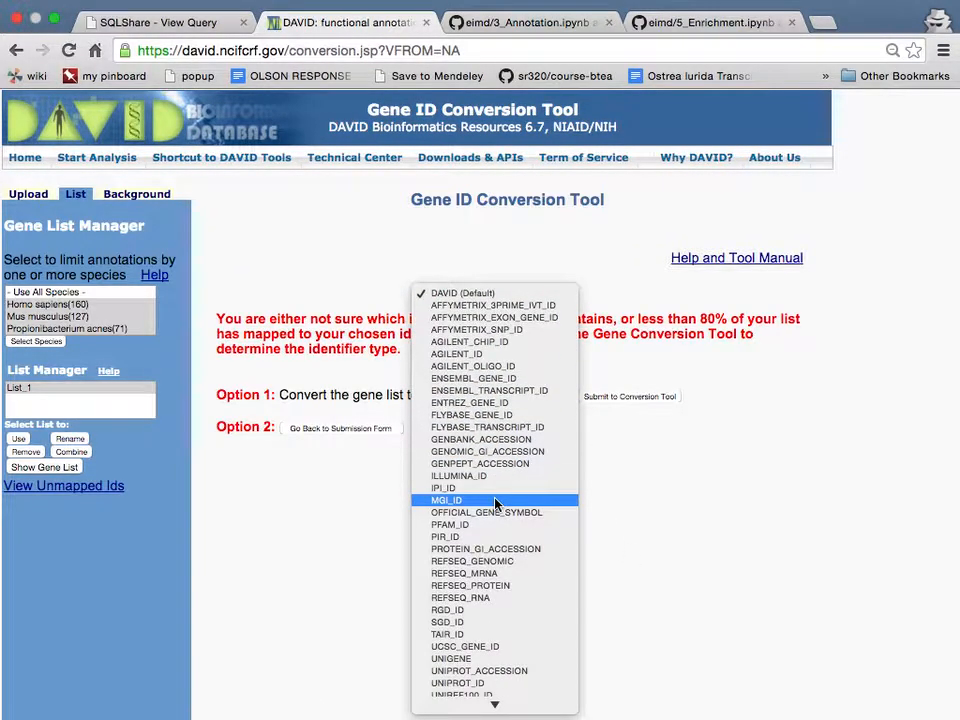
{"action": "scroll", "coordinate": [495, 502], "scroll_direction": "down", "scroll_amount": 1}
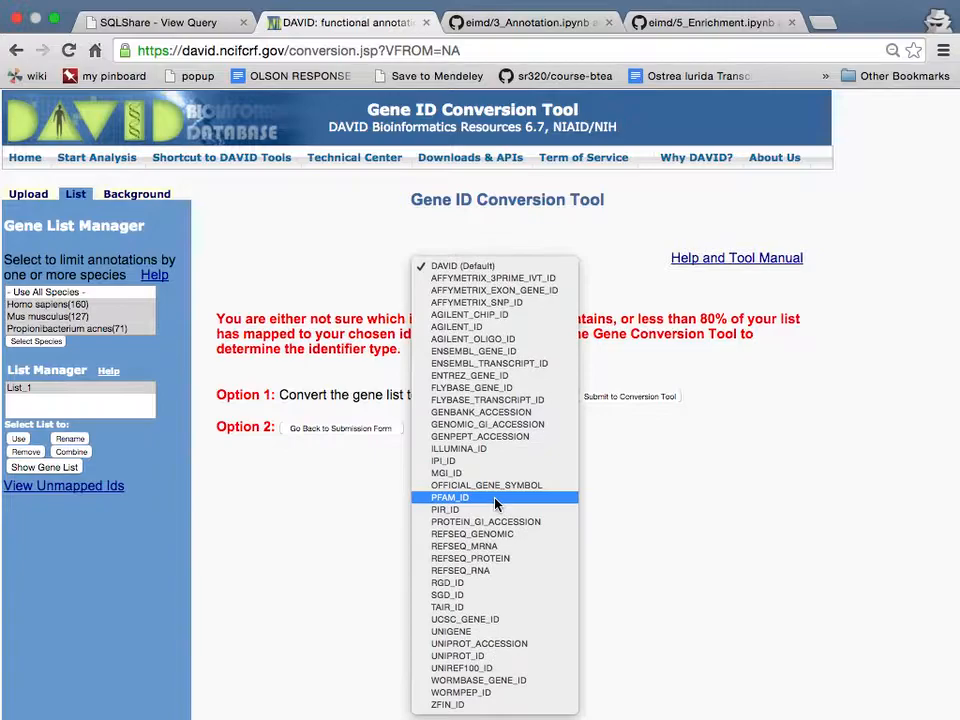
{"action": "left_click", "coordinate": [506, 646]}
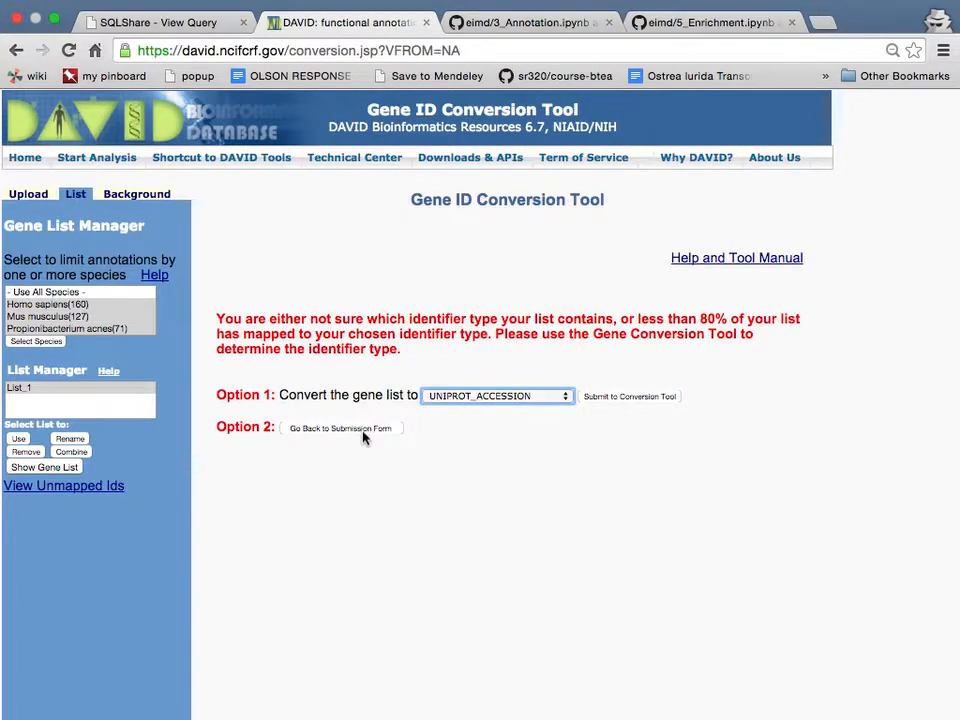
{"action": "left_click", "coordinate": [622, 397]}
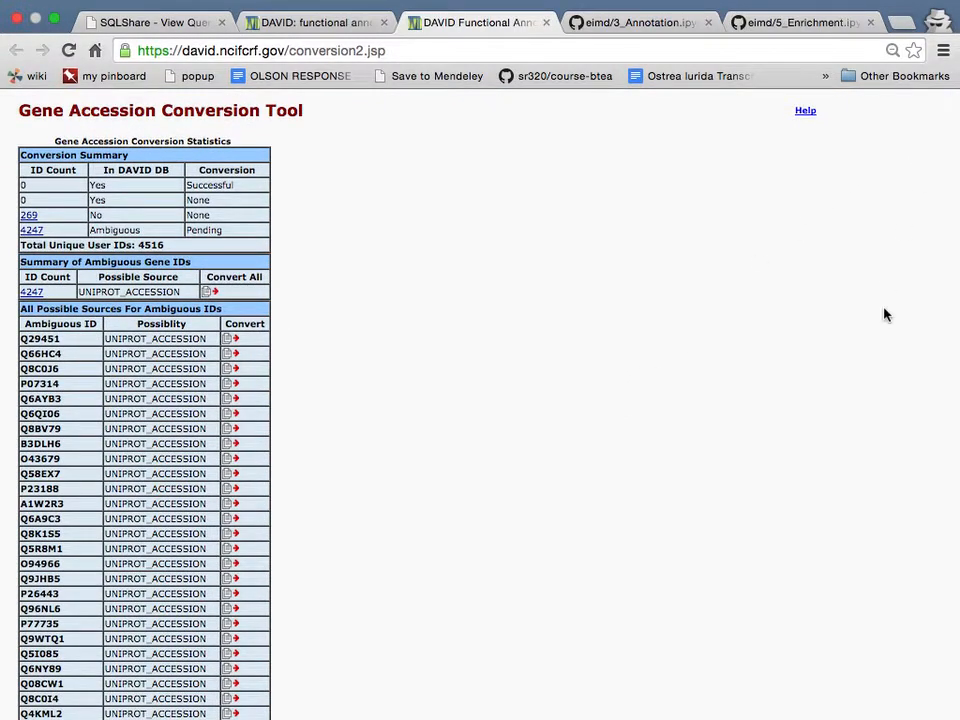
- Convert all ambiguous gene IDs using UNIPROT_ACCESSION as their source and look over the converted list
{"action": "scroll", "coordinate": [872, 163], "scroll_direction": "down", "scroll_amount": 3}
{"action": "scroll", "coordinate": [921, 348], "scroll_direction": "down", "scroll_amount": 10}
{"action": "scroll", "coordinate": [921, 348], "scroll_direction": "down", "scroll_amount": 20}
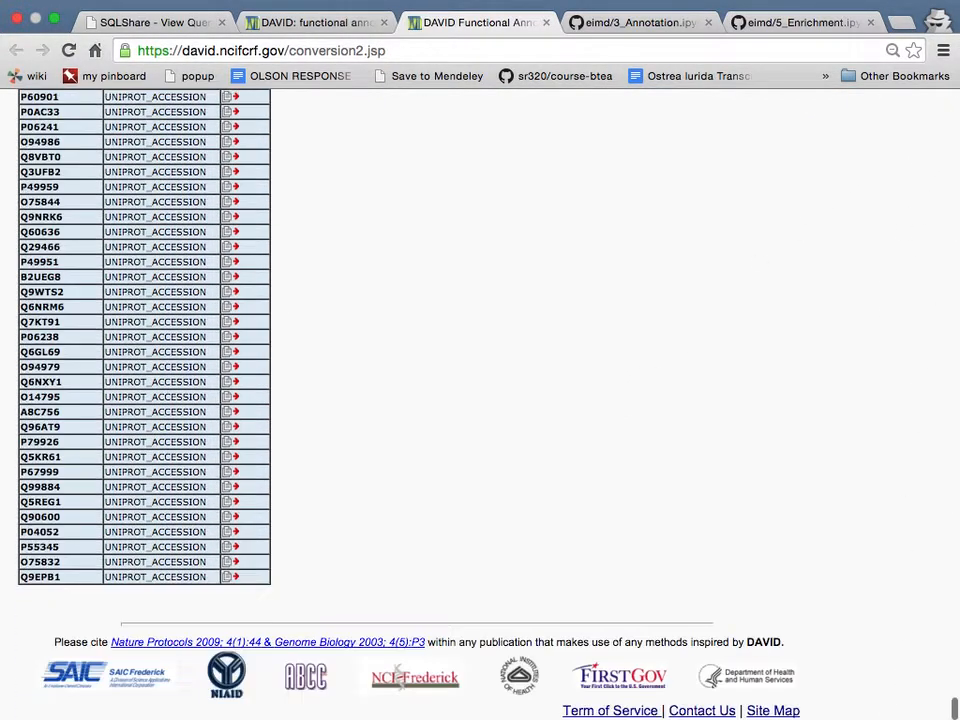
{"action": "scroll", "coordinate": [779, 489], "scroll_direction": "up", "scroll_amount": 20}
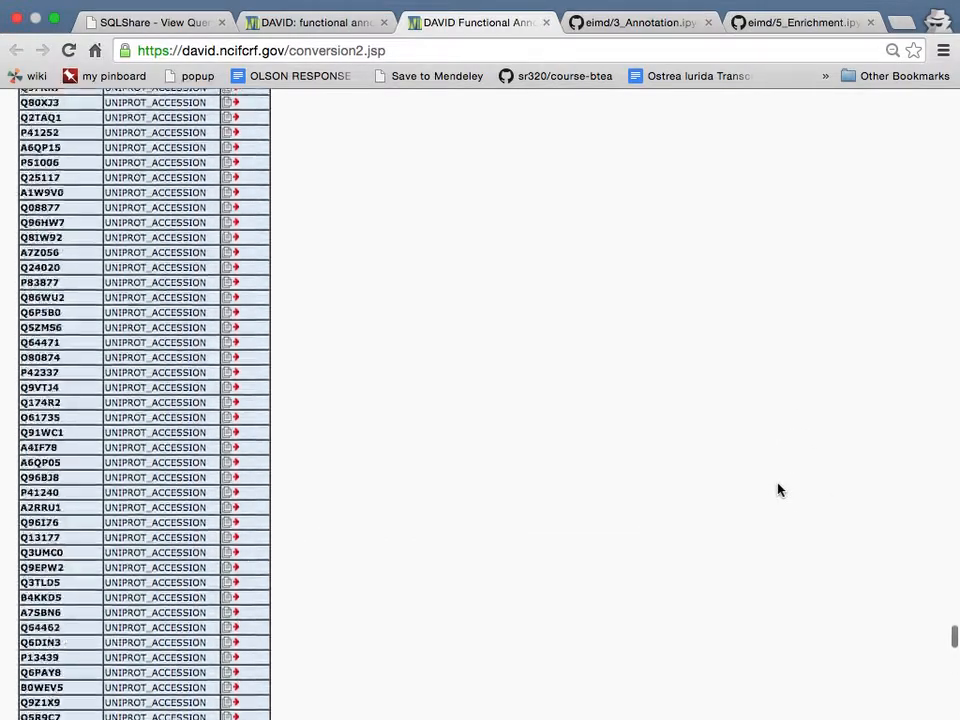
{"action": "scroll", "coordinate": [779, 489], "scroll_direction": "up", "scroll_amount": 20}
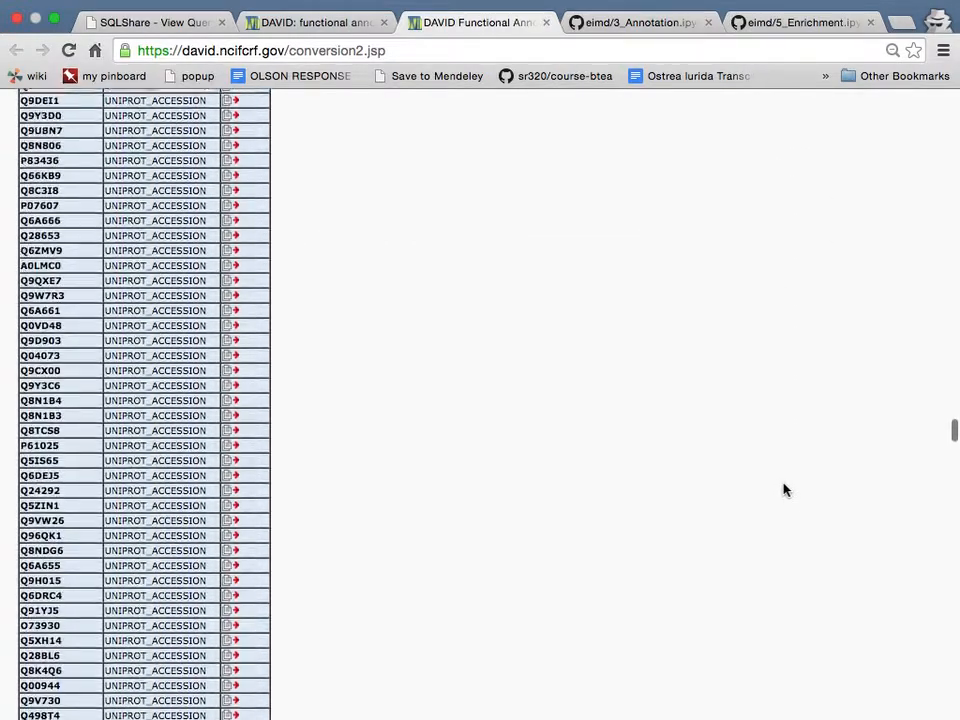
{"action": "left_click_drag", "start_coordinate": [953, 432], "coordinate": [936, 79]}
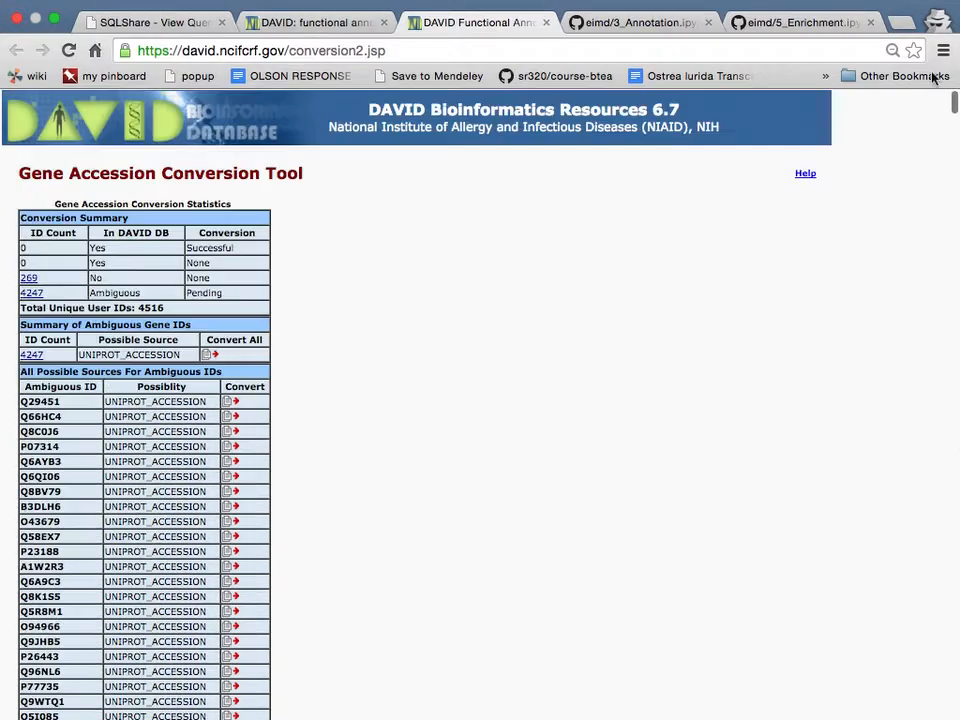
{"action": "left_click", "coordinate": [212, 357]}
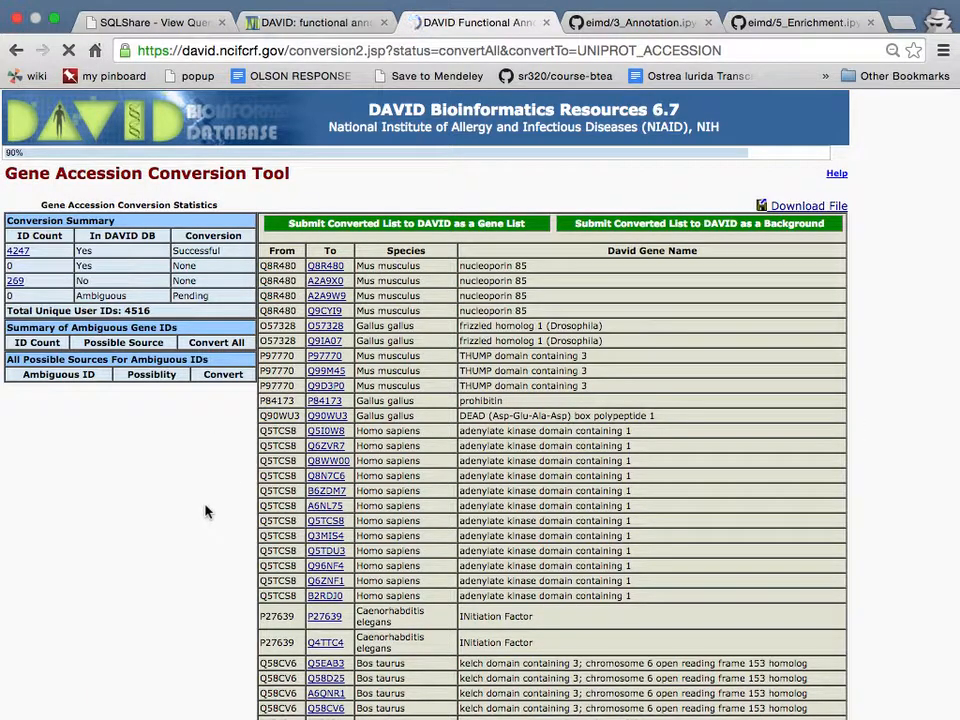
{"action": "scroll", "coordinate": [205, 512], "scroll_direction": "down", "scroll_amount": 2}
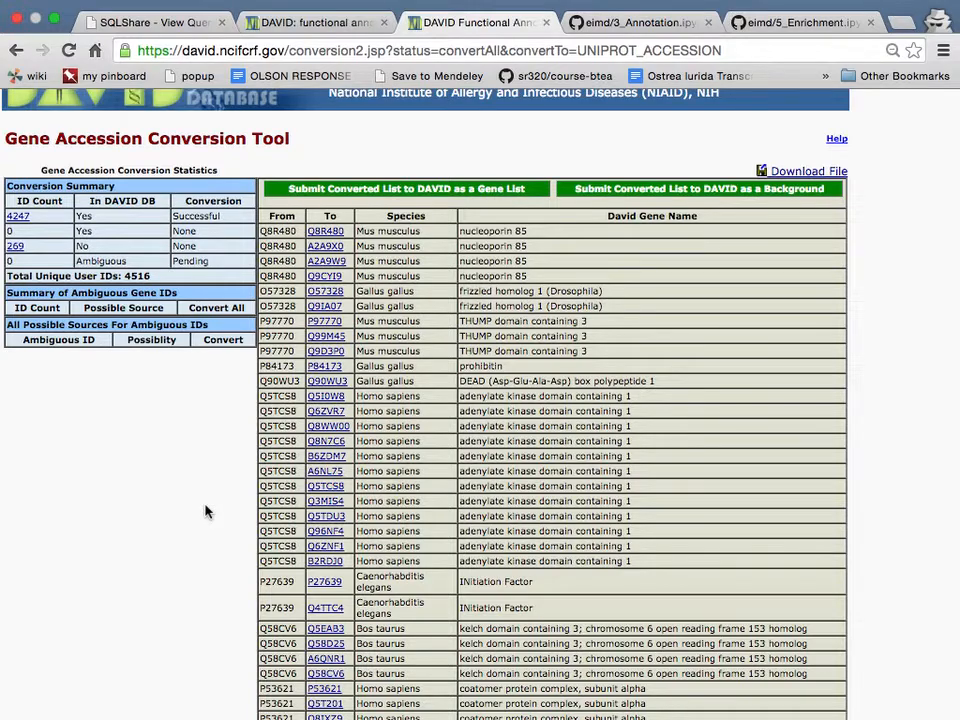
{"action": "scroll", "coordinate": [205, 512], "scroll_direction": "up", "scroll_amount": 3}
- Return to the Gene ID Conversion page and check the background, gene list and upload managers for the uploaded background
{"action": "left_click", "coordinate": [308, 24]}
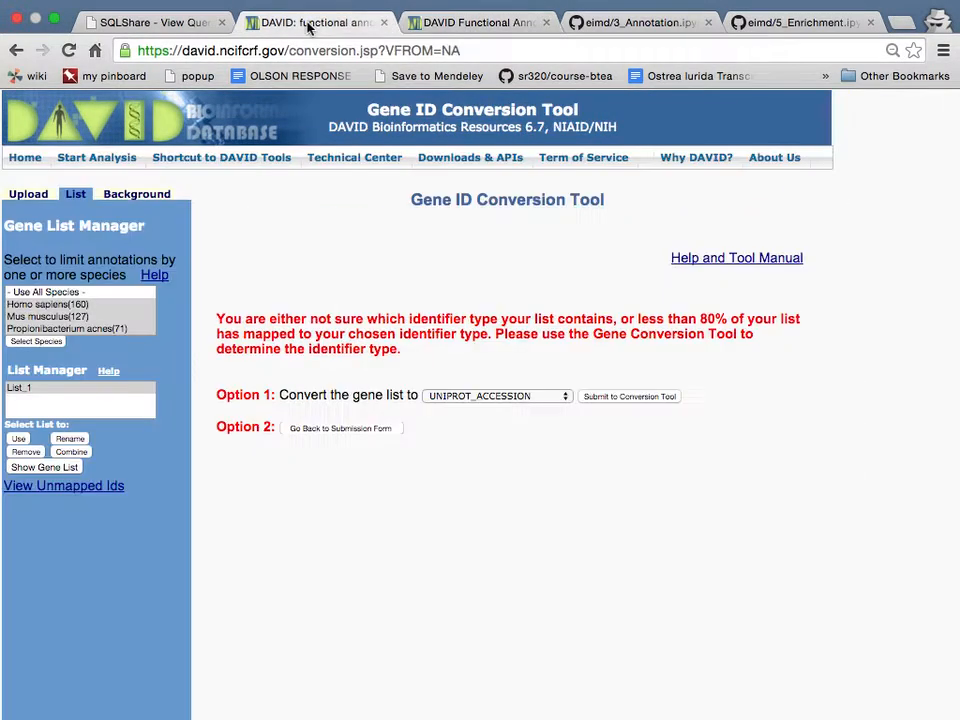
{"action": "left_click", "coordinate": [147, 198]}
{"action": "scroll", "coordinate": [103, 290], "scroll_direction": "down", "scroll_amount": 20}
{"action": "scroll", "coordinate": [103, 290], "scroll_direction": "up", "scroll_amount": 2}
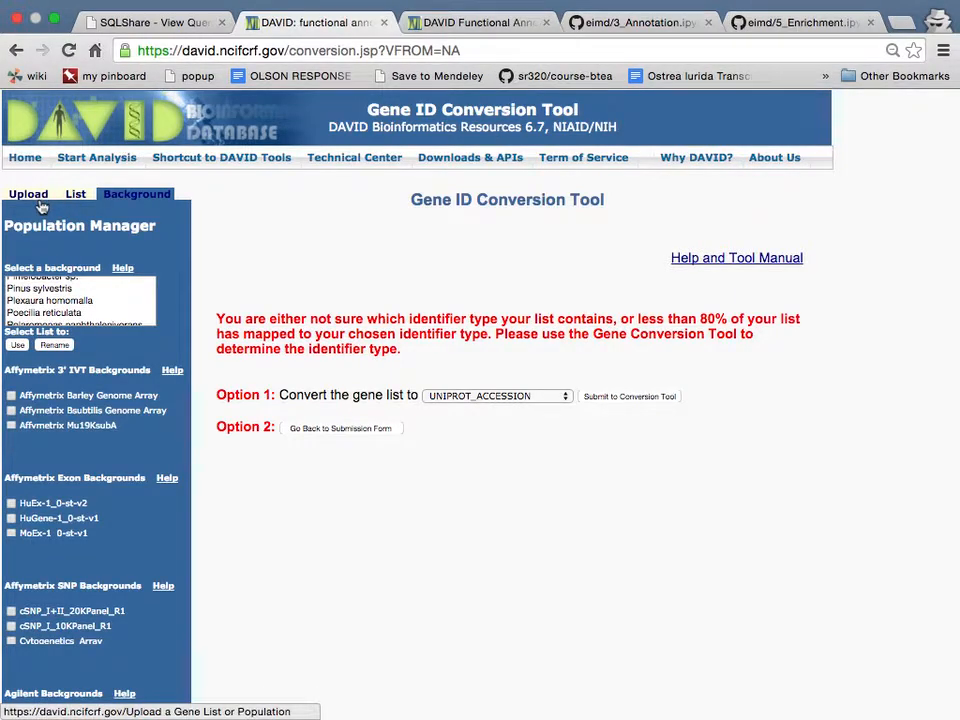
{"action": "left_click", "coordinate": [72, 198]}
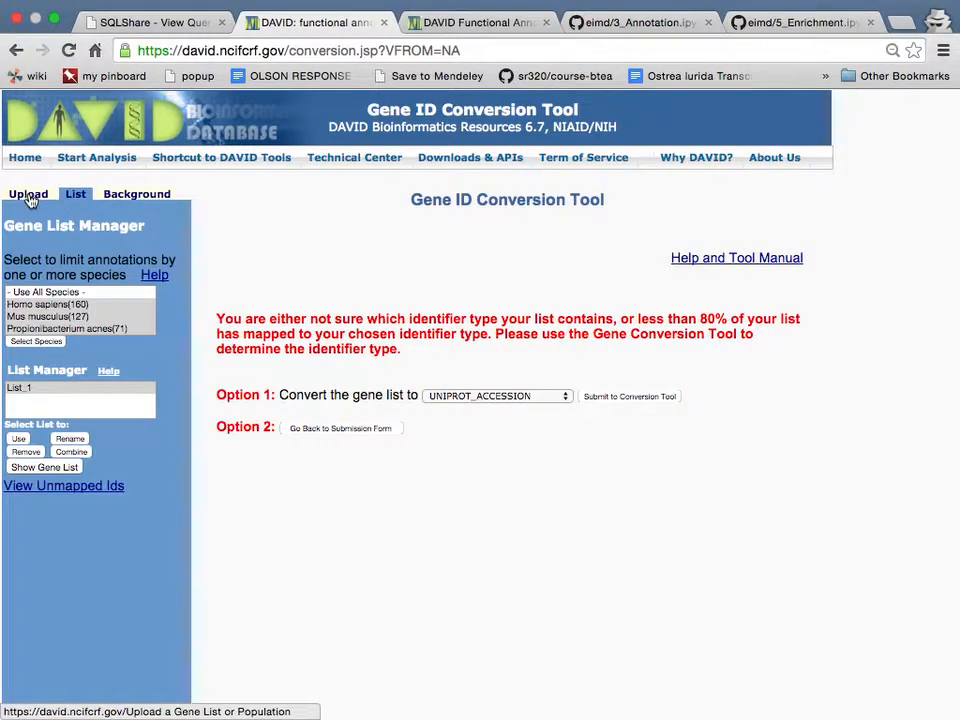
{"action": "left_click", "coordinate": [30, 197]}
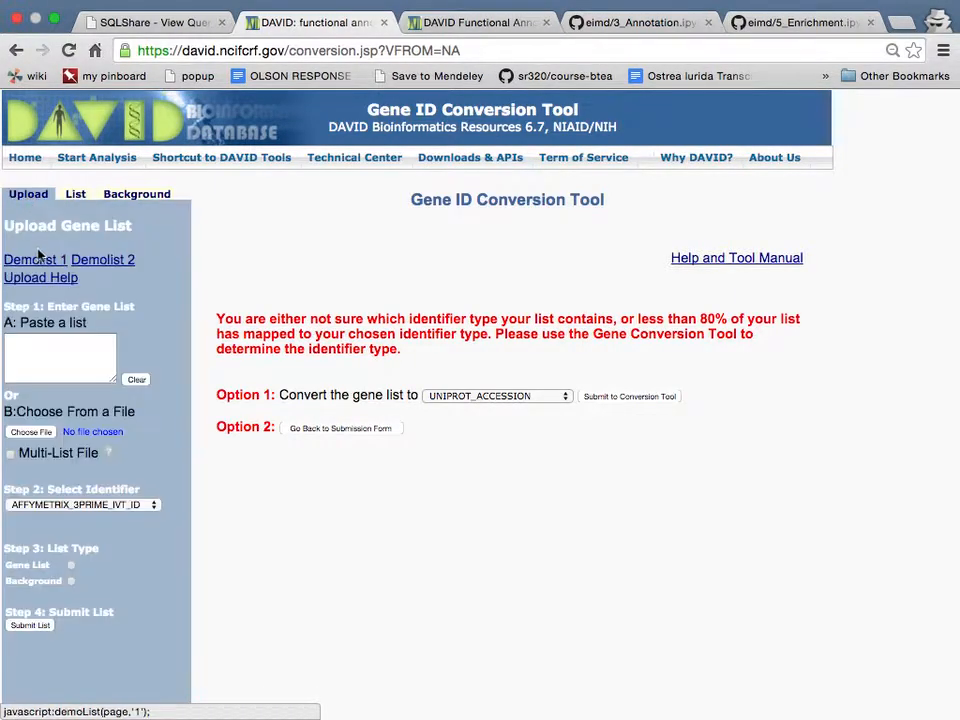
- Start the Analysis Wizard again and examine the species found in List_1
{"action": "left_click", "coordinate": [81, 168]}
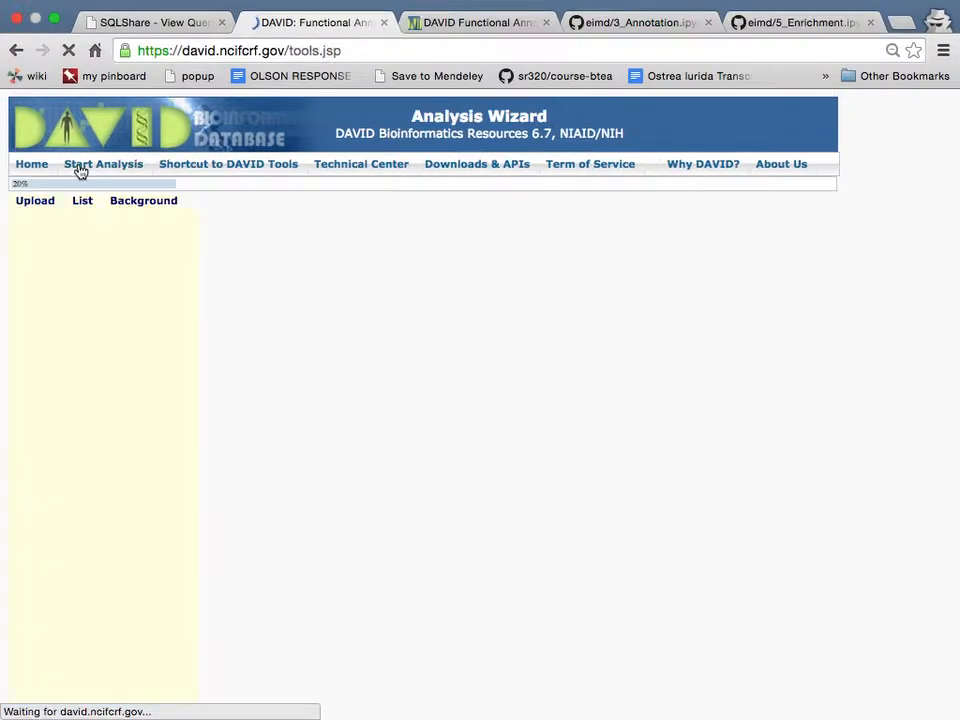
{"action": "scroll", "coordinate": [118, 321], "scroll_direction": "down", "scroll_amount": 3}
{"action": "scroll", "coordinate": [118, 321], "scroll_direction": "down", "scroll_amount": 10}
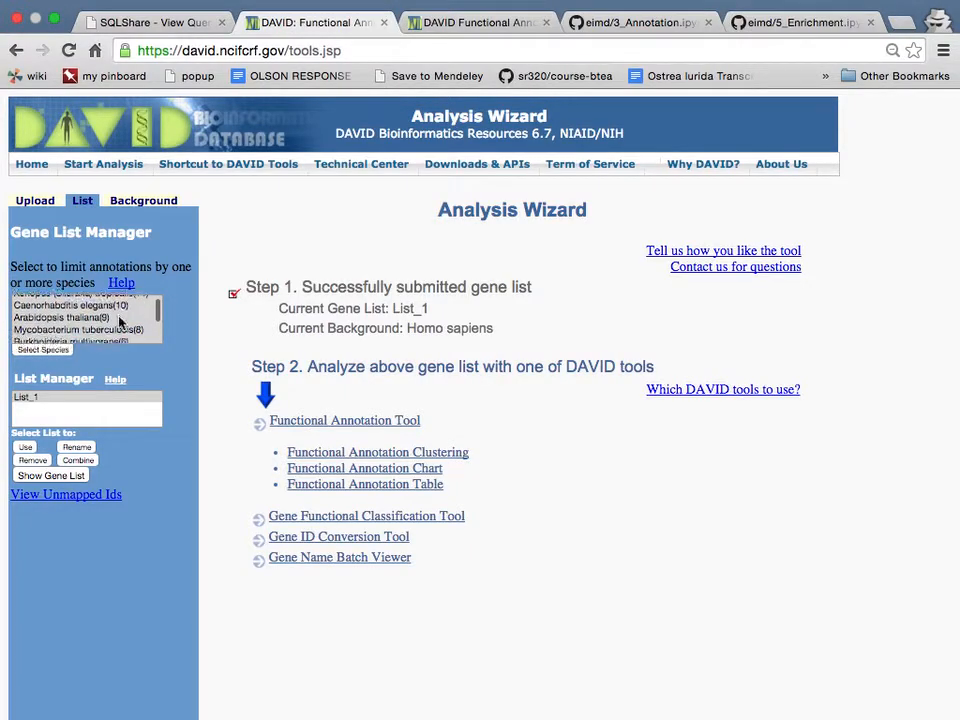
{"action": "scroll", "coordinate": [118, 321], "scroll_direction": "down", "scroll_amount": 10}
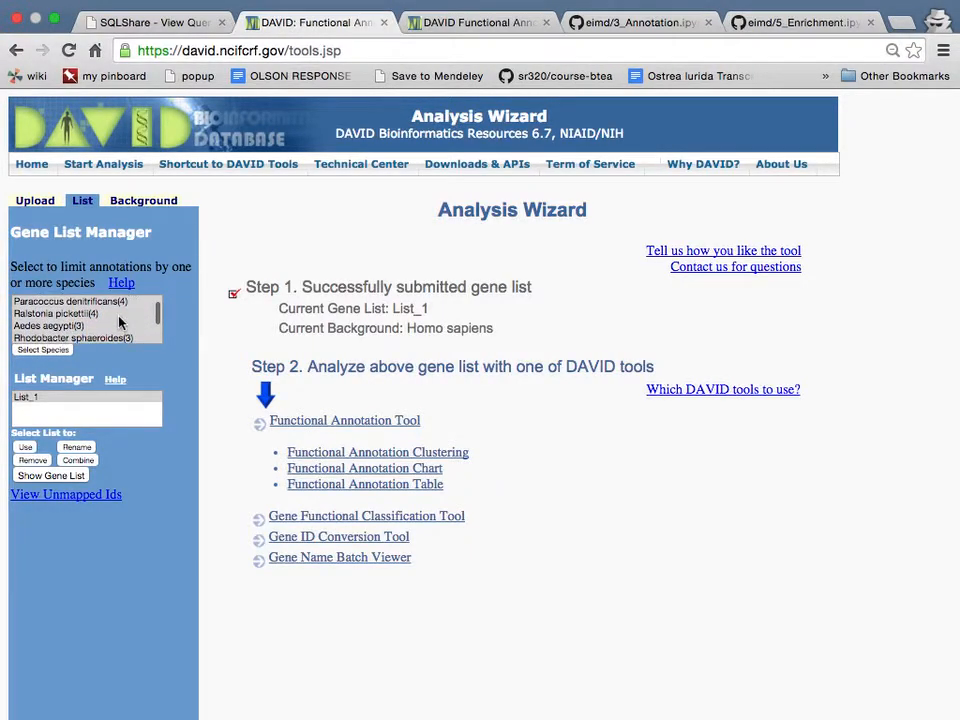
{"action": "scroll", "coordinate": [118, 321], "scroll_direction": "down", "scroll_amount": 10}
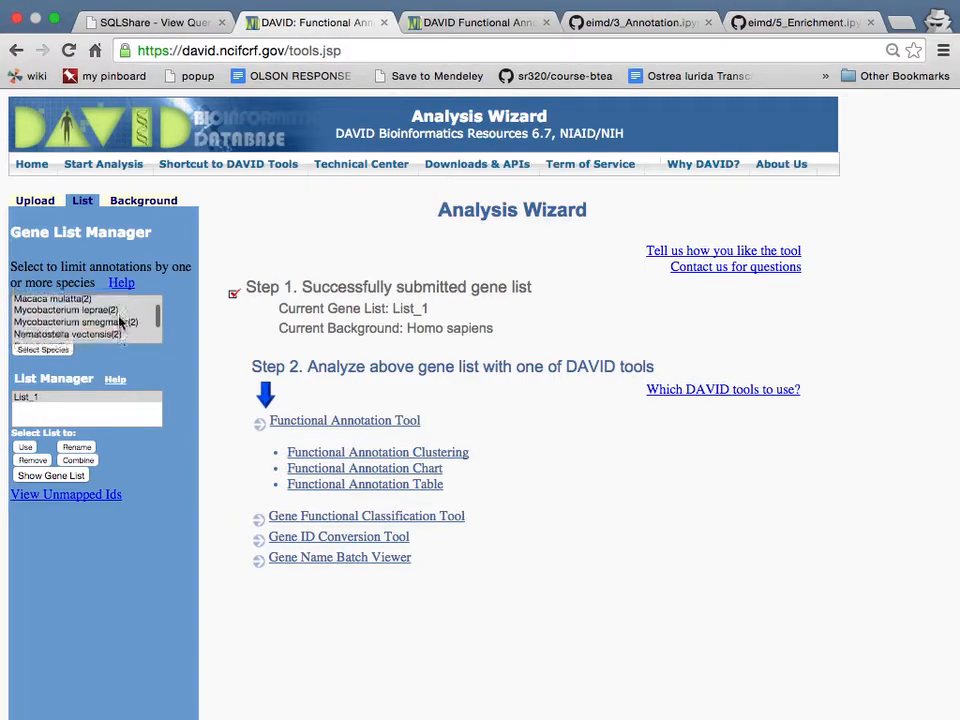
{"action": "scroll", "coordinate": [118, 321], "scroll_direction": "down", "scroll_amount": 10}
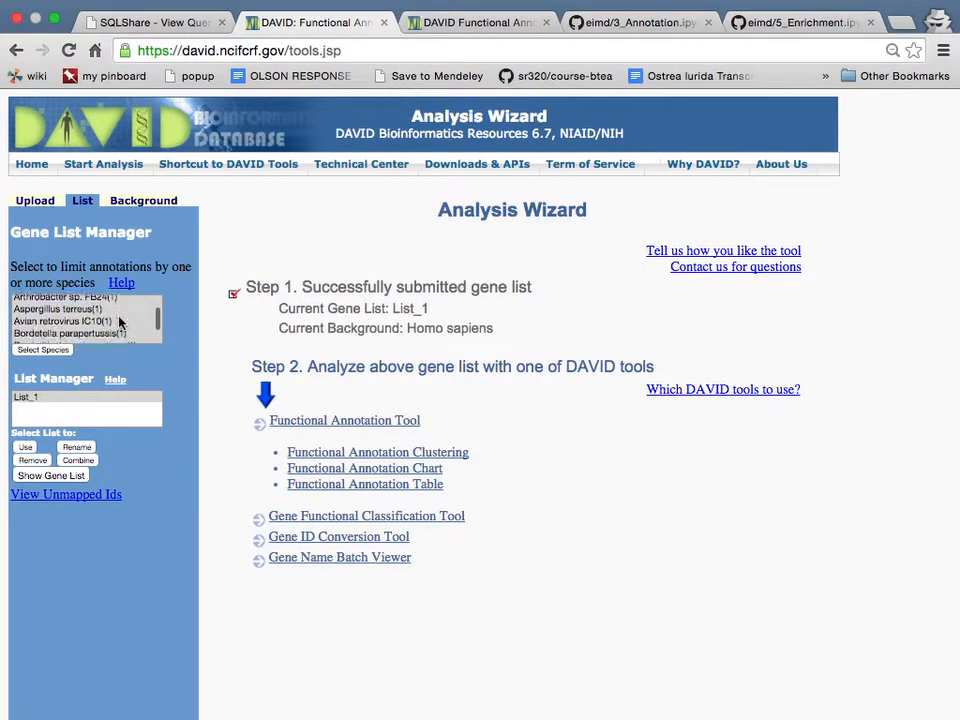
{"action": "scroll", "coordinate": [118, 321], "scroll_direction": "down", "scroll_amount": 10}
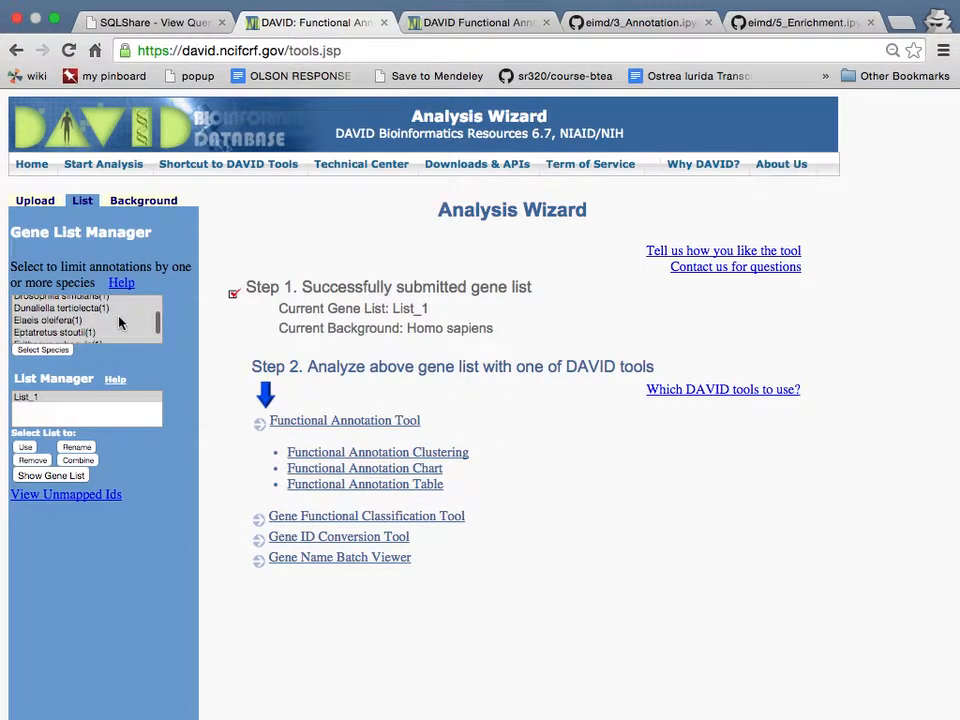
- Look through the available backgrounds in the Population Manager for the uploaded background
{"action": "left_click", "coordinate": [130, 206]}
{"action": "scroll", "coordinate": [116, 308], "scroll_direction": "down", "scroll_amount": 3}
{"action": "scroll", "coordinate": [115, 310], "scroll_direction": "down", "scroll_amount": 10}
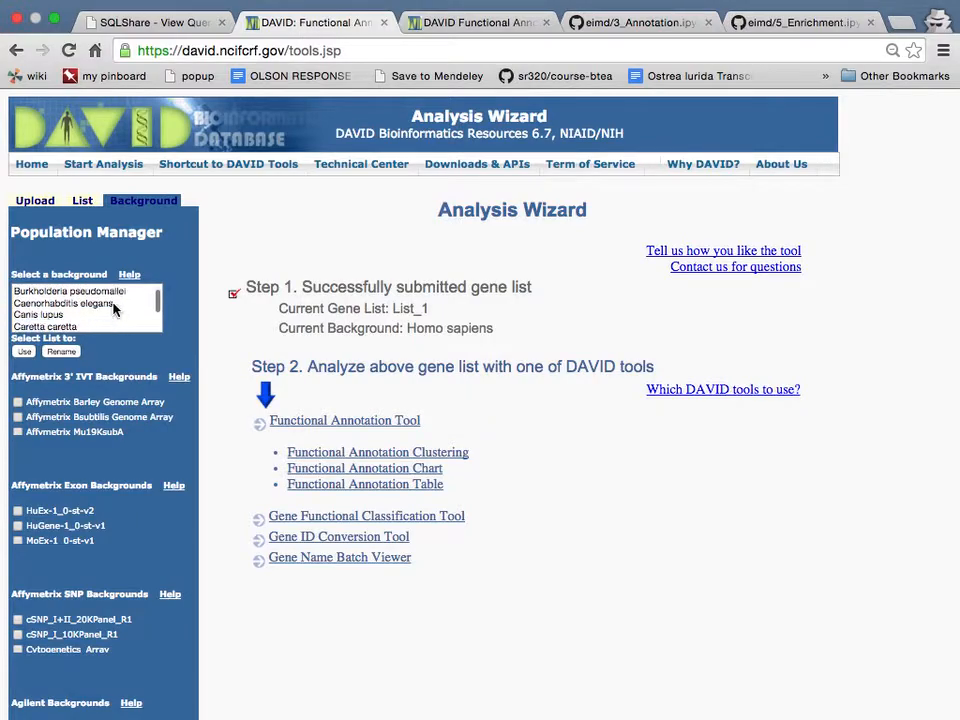
{"action": "scroll", "coordinate": [115, 310], "scroll_direction": "down", "scroll_amount": 10}
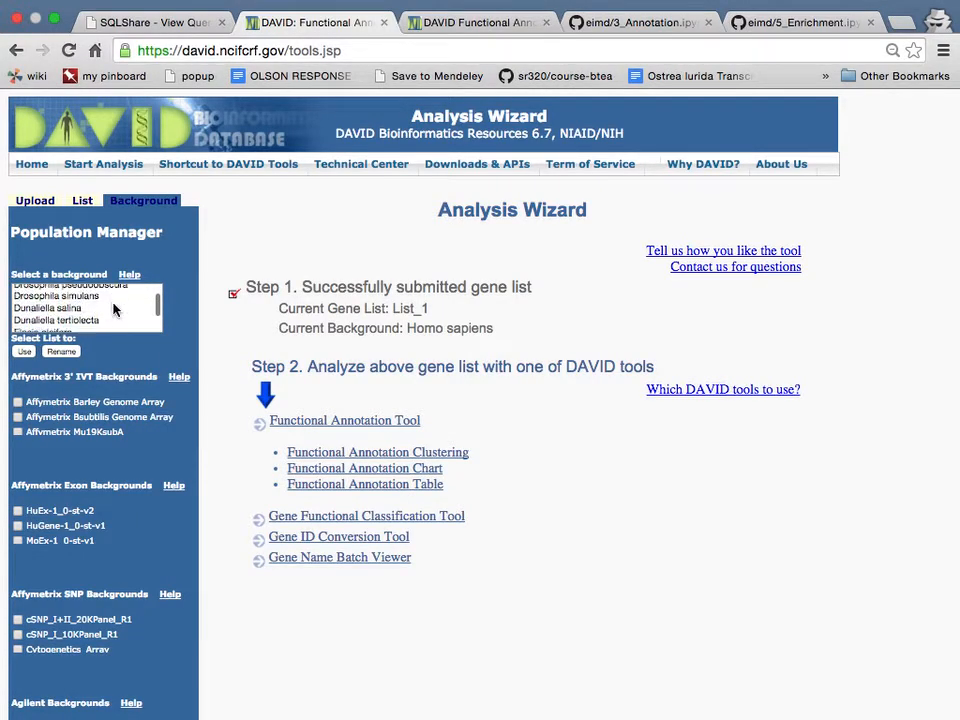
{"action": "scroll", "coordinate": [113, 310], "scroll_direction": "down", "scroll_amount": 10}
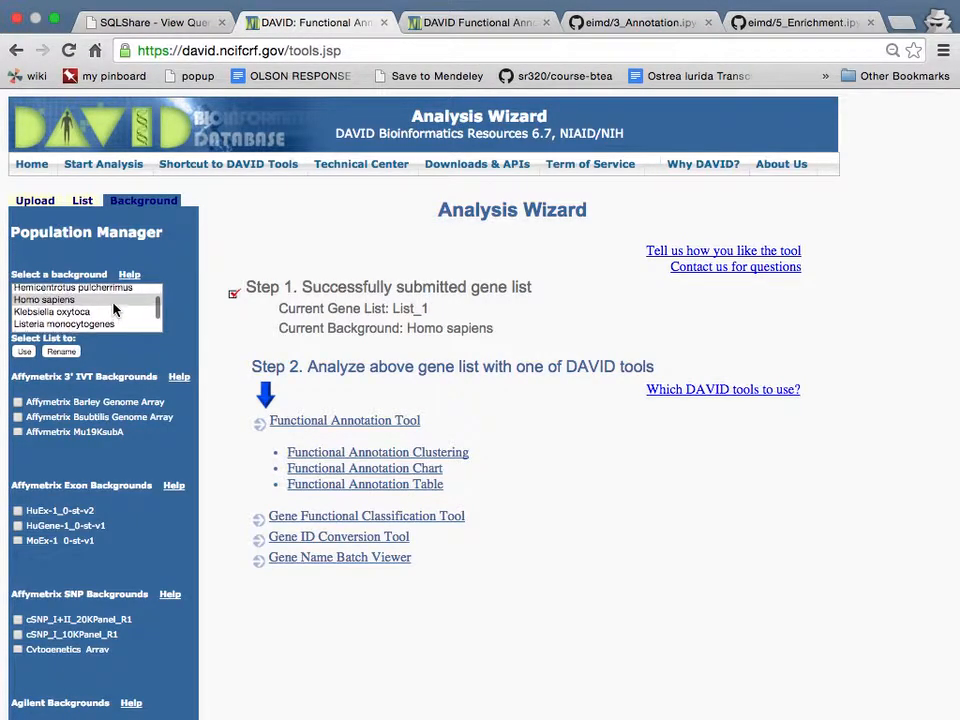
{"action": "scroll", "coordinate": [113, 310], "scroll_direction": "down", "scroll_amount": 10}
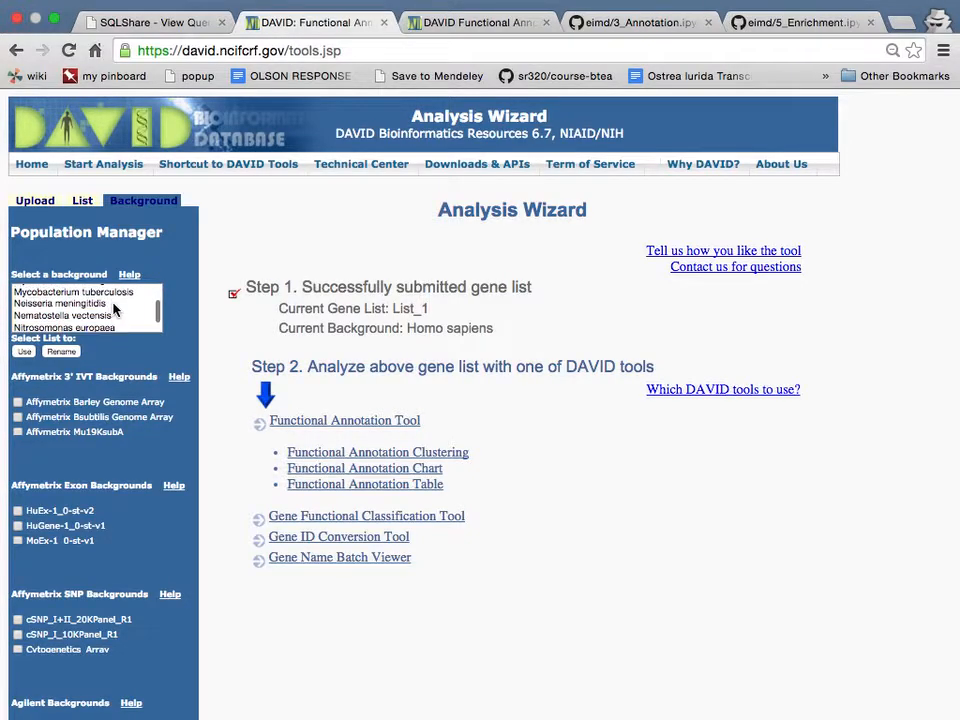
{"action": "scroll", "coordinate": [113, 310], "scroll_direction": "down", "scroll_amount": 10}
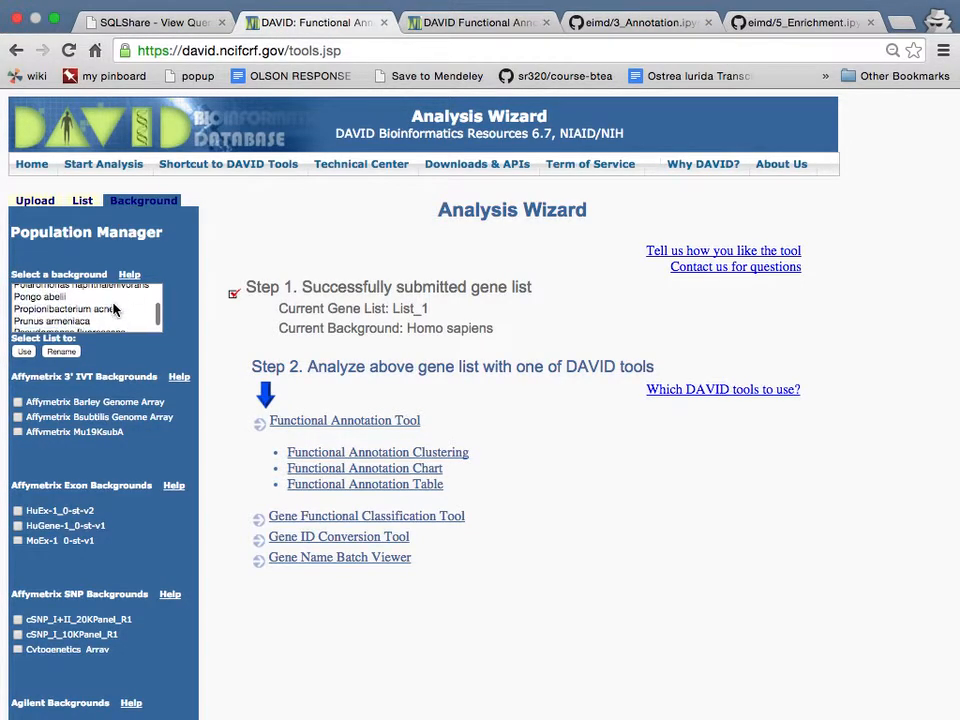
{"action": "scroll", "coordinate": [113, 310], "scroll_direction": "down", "scroll_amount": 10}
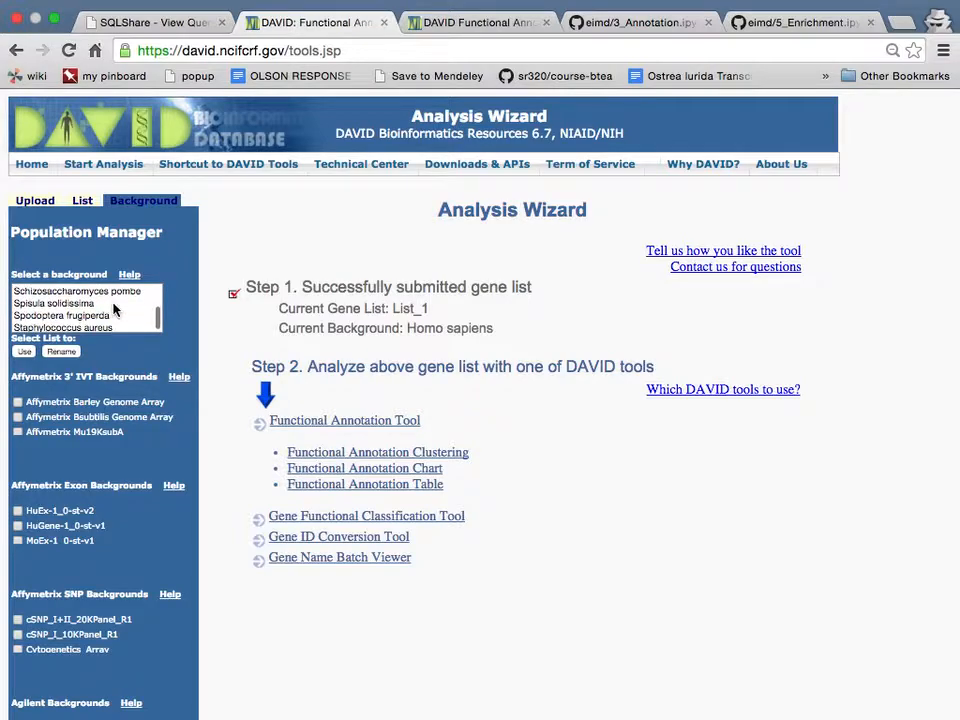
{"action": "scroll", "coordinate": [113, 310], "scroll_direction": "down", "scroll_amount": 10}
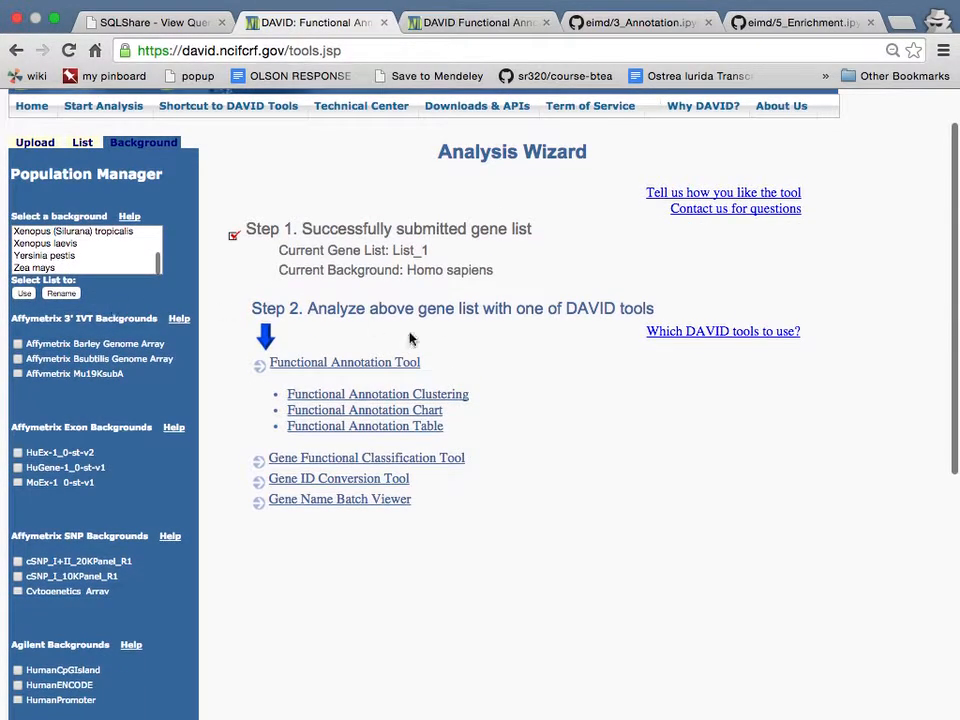
{"action": "scroll", "coordinate": [690, 443], "scroll_direction": "up", "scroll_amount": 2}
{"action": "scroll", "coordinate": [678, 441], "scroll_direction": "down", "scroll_amount": 5}
{"action": "scroll", "coordinate": [677, 439], "scroll_direction": "up", "scroll_amount": 5}
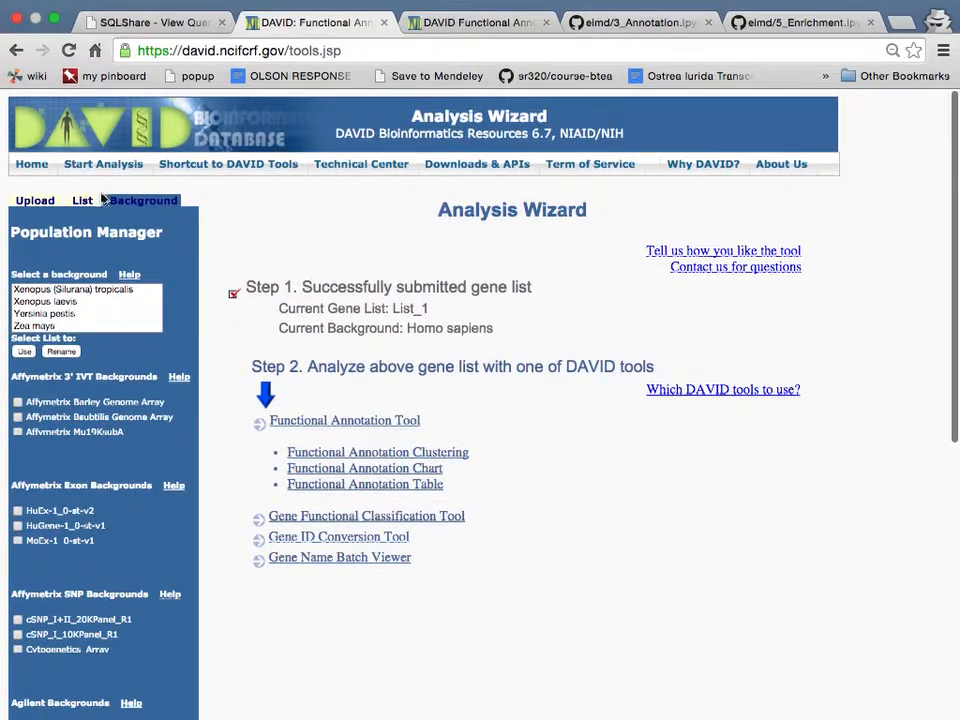
- Recheck the gene list and background managers, then return to the Gene ID Conversion Tool page and look through its backgrounds
{"action": "left_click", "coordinate": [82, 200]}
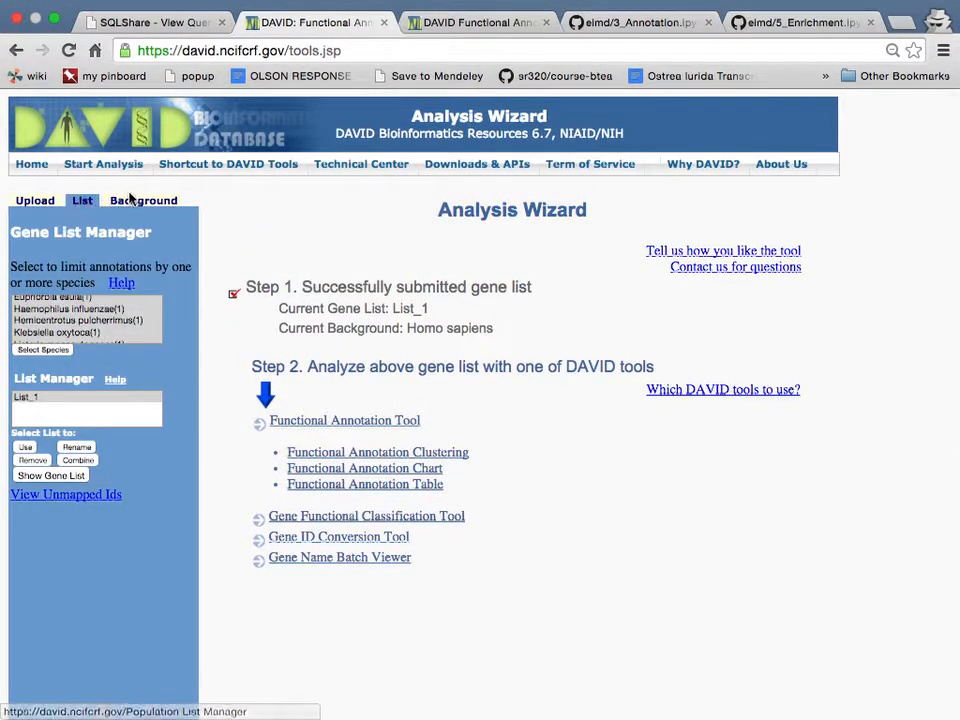
{"action": "left_click", "coordinate": [134, 200]}
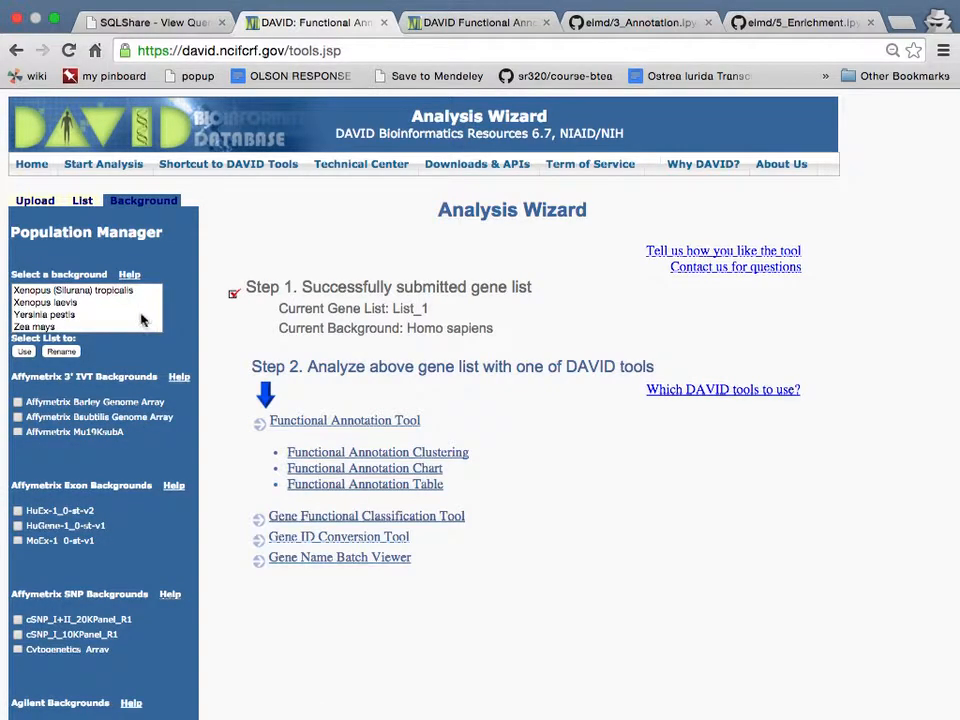
{"action": "scroll", "coordinate": [130, 305], "scroll_direction": "right", "scroll_amount": 2}
{"action": "scroll", "coordinate": [127, 300], "scroll_direction": "left", "scroll_amount": 5}
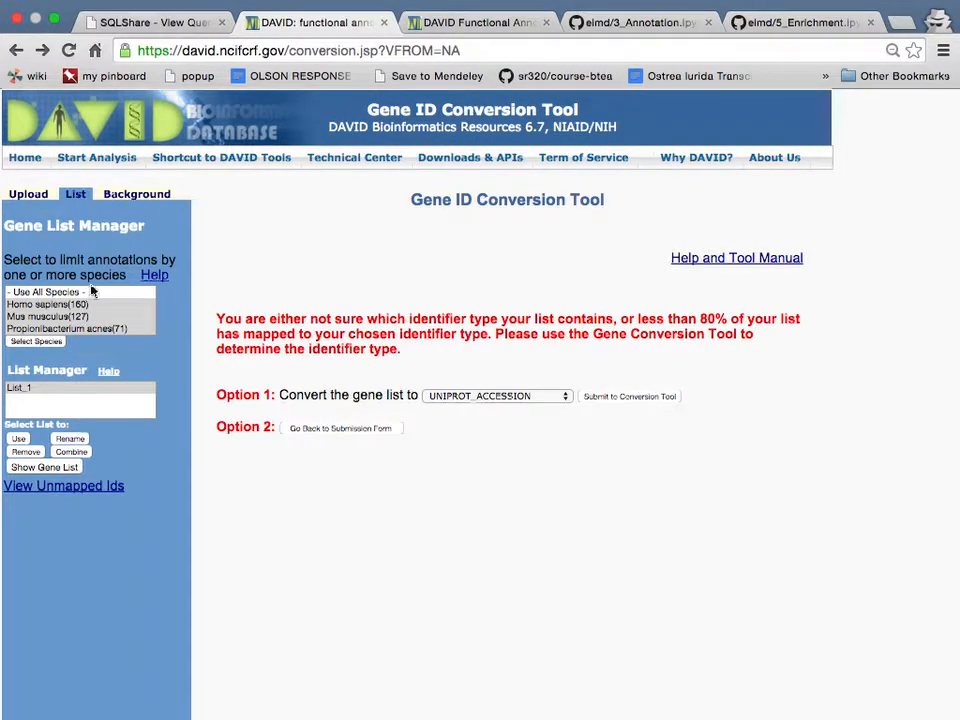
{"action": "left_click", "coordinate": [137, 194]}
{"action": "scroll", "coordinate": [143, 445], "scroll_direction": "down", "scroll_amount": 2}
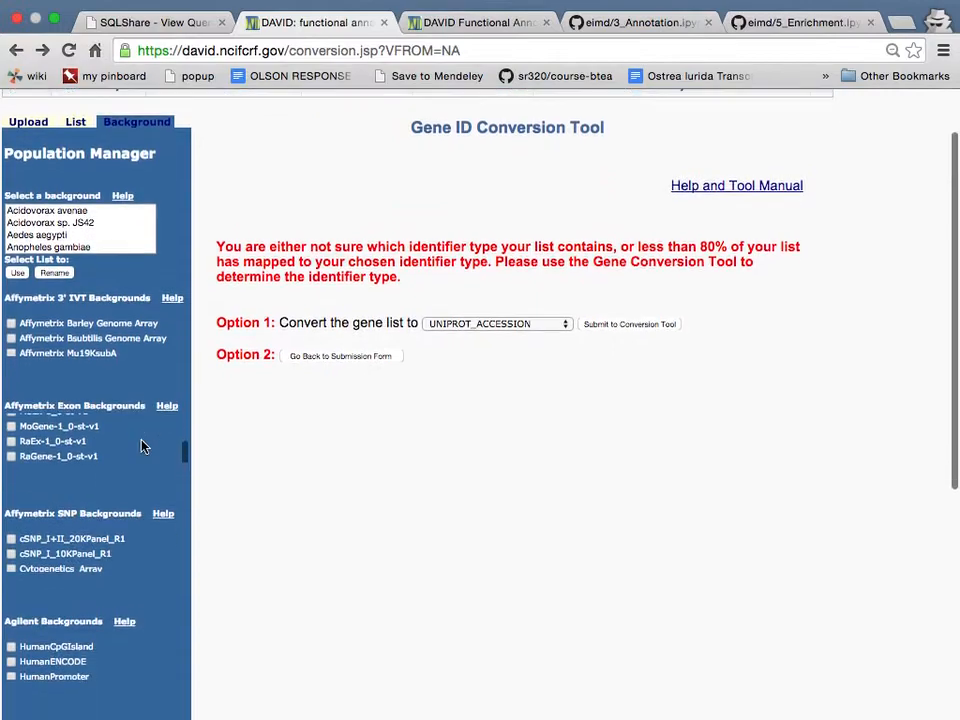
{"action": "scroll", "coordinate": [141, 446], "scroll_direction": "down", "scroll_amount": 1}
{"action": "scroll", "coordinate": [125, 215], "scroll_direction": "down", "scroll_amount": 20}
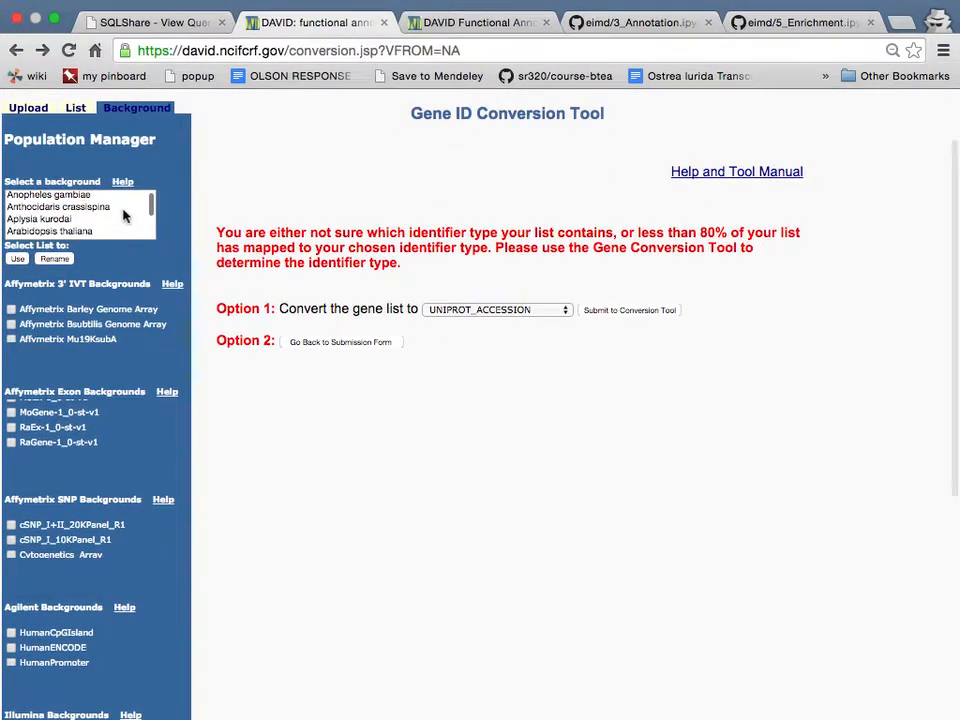
{"action": "scroll", "coordinate": [124, 214], "scroll_direction": "down", "scroll_amount": 15}
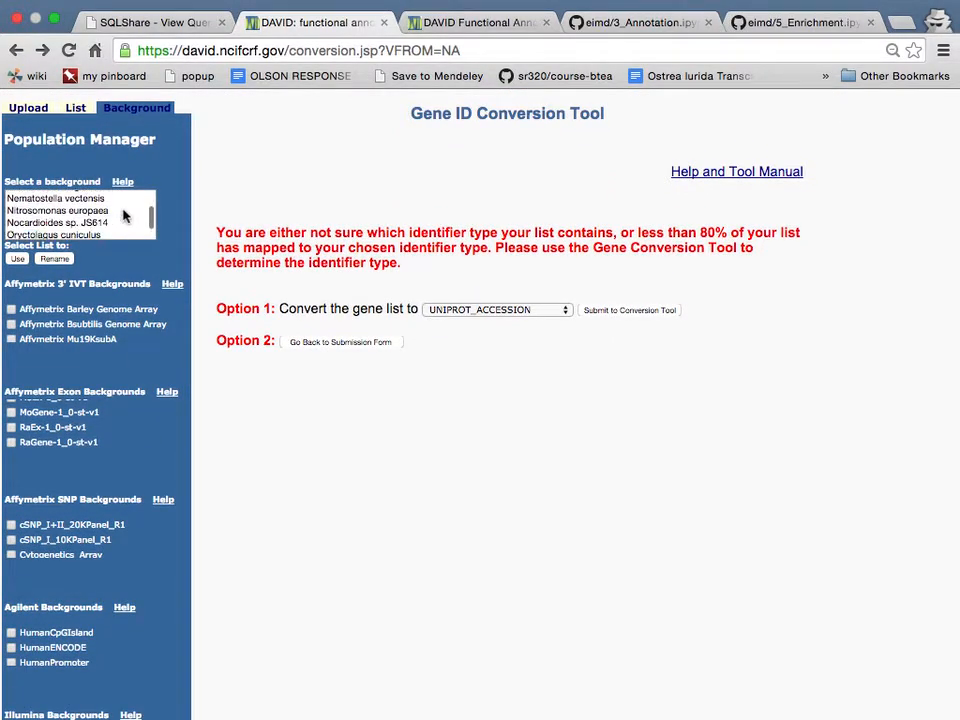
- Paste the full SPID list from the clipboard history into the gene list upload form
{"action": "left_click", "coordinate": [28, 107]}
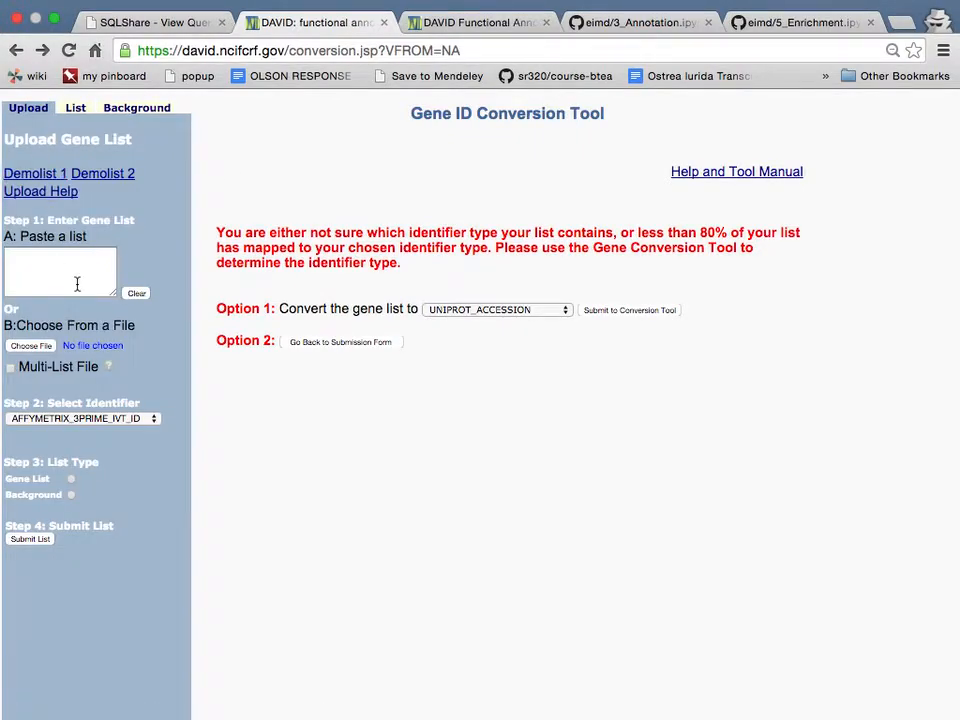
{"action": "scroll", "coordinate": [77, 284], "scroll_direction": "up", "scroll_amount": 2}
{"action": "left_click", "coordinate": [77, 352]}
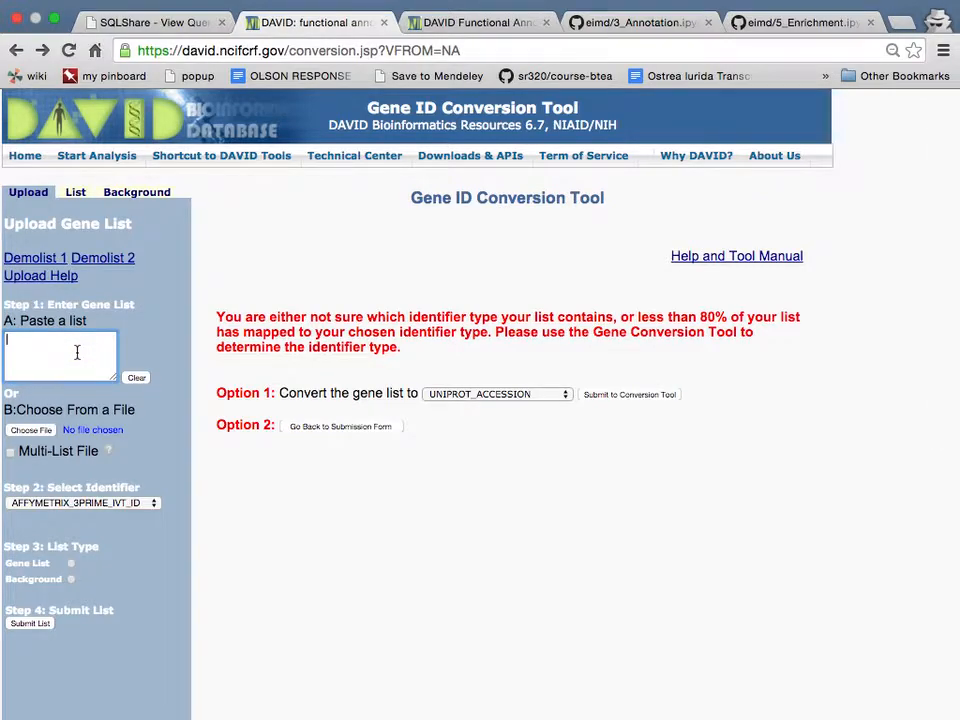
{"action": "key", "text": "super+shift+v"}
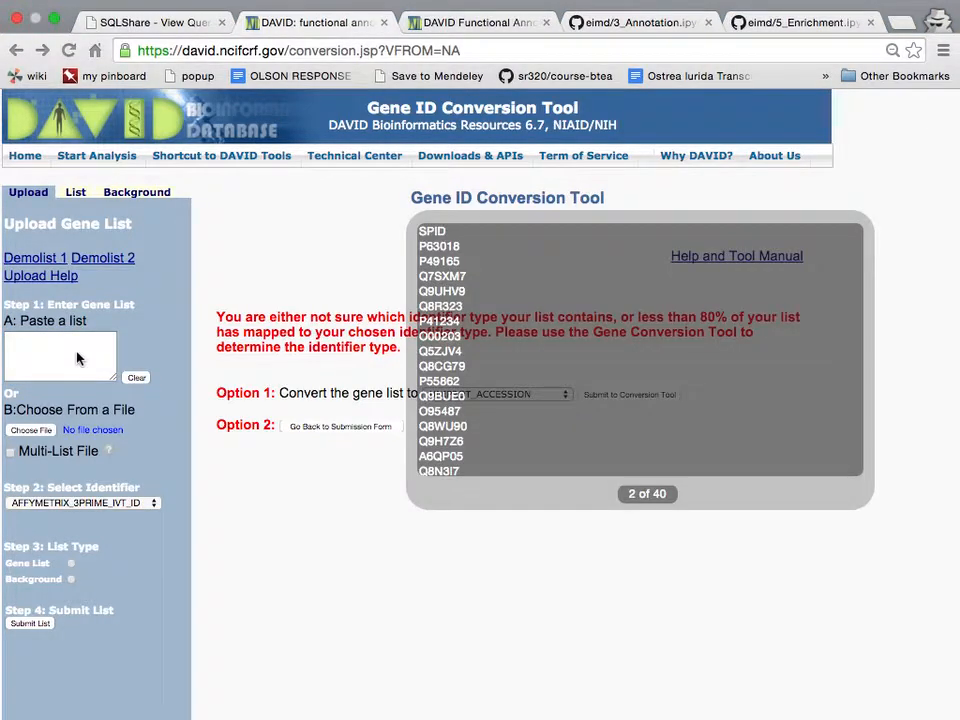
{"action": "key", "text": "Return"}
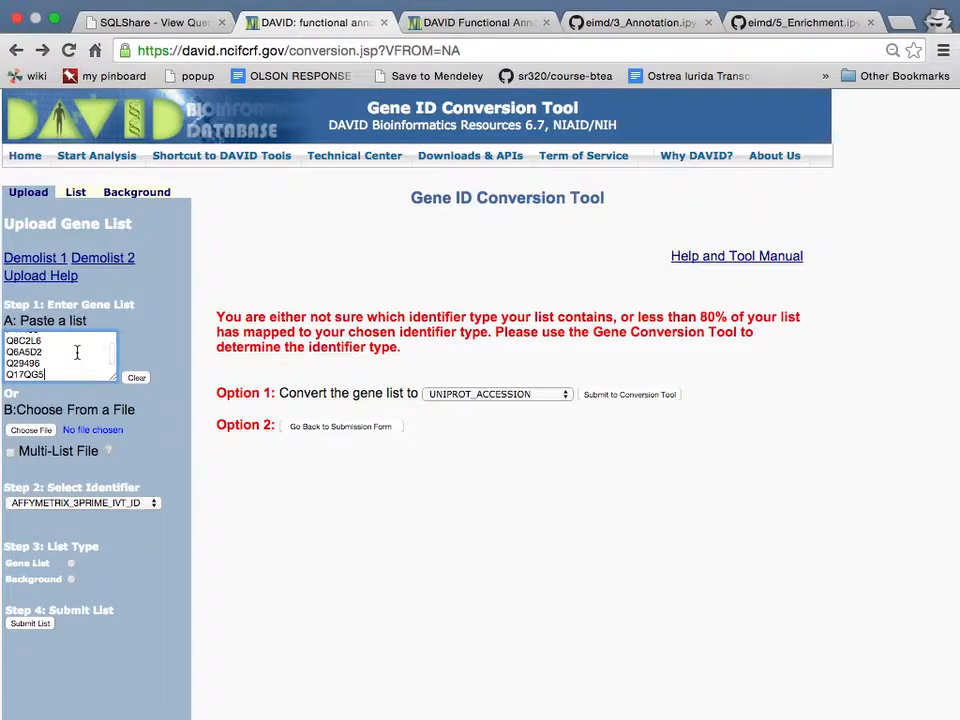
- Submit the pasted list as a background with UNIPROT_ACCESSION as its identifier and acknowledge the multiple species notice
{"action": "left_click", "coordinate": [75, 503]}
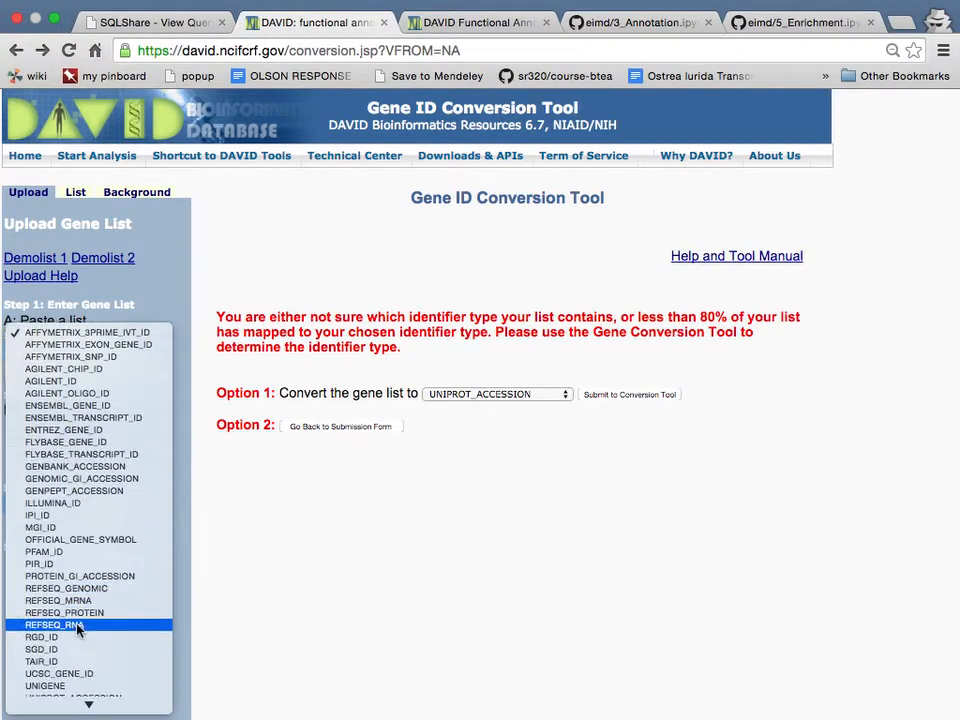
{"action": "scroll", "coordinate": [75, 625], "scroll_direction": "down", "scroll_amount": 3}
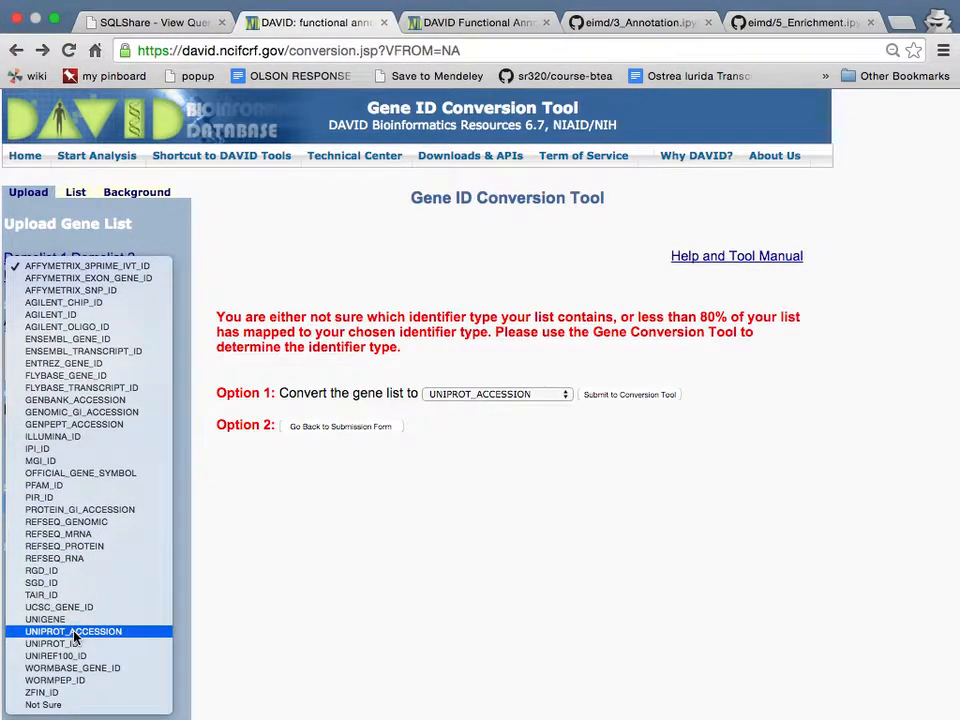
{"action": "left_click", "coordinate": [75, 632]}
{"action": "left_click", "coordinate": [71, 579]}
{"action": "left_click", "coordinate": [43, 624]}
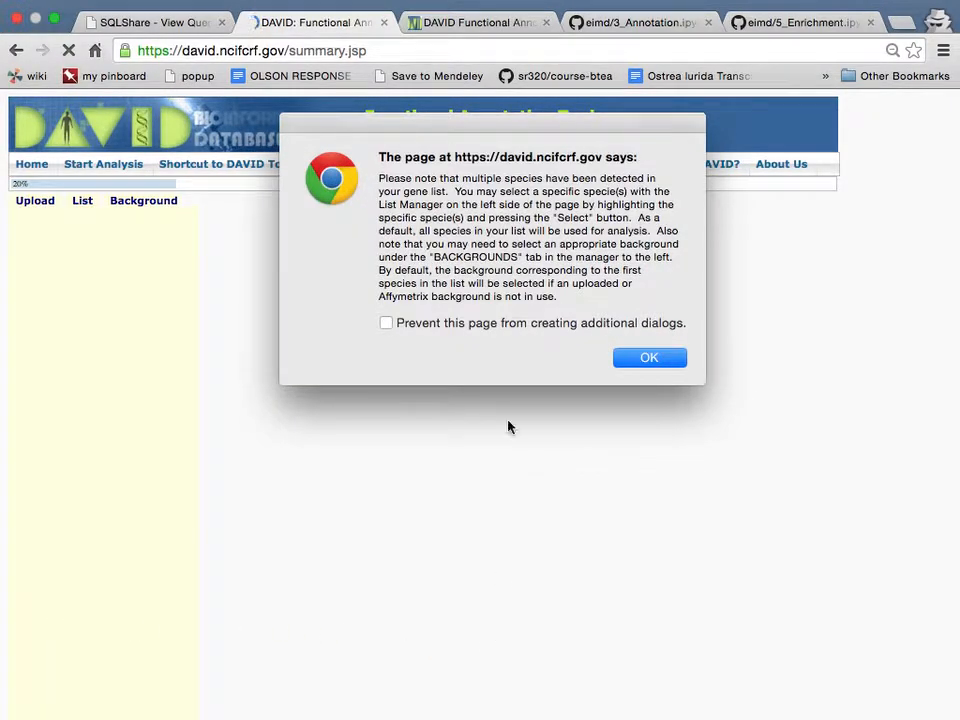
{"action": "left_click", "coordinate": [648, 360]}
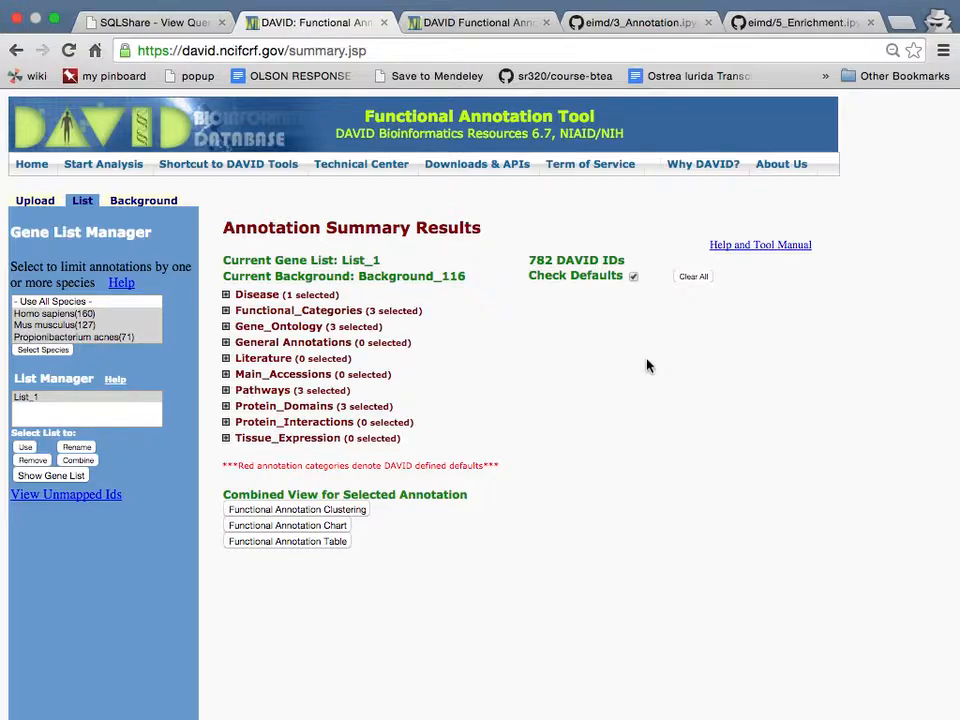
- Expand the Gene_Ontology annotation category and open the functional annotation chart for GOTERM_BP_FAT
{"action": "left_click", "coordinate": [226, 326]}
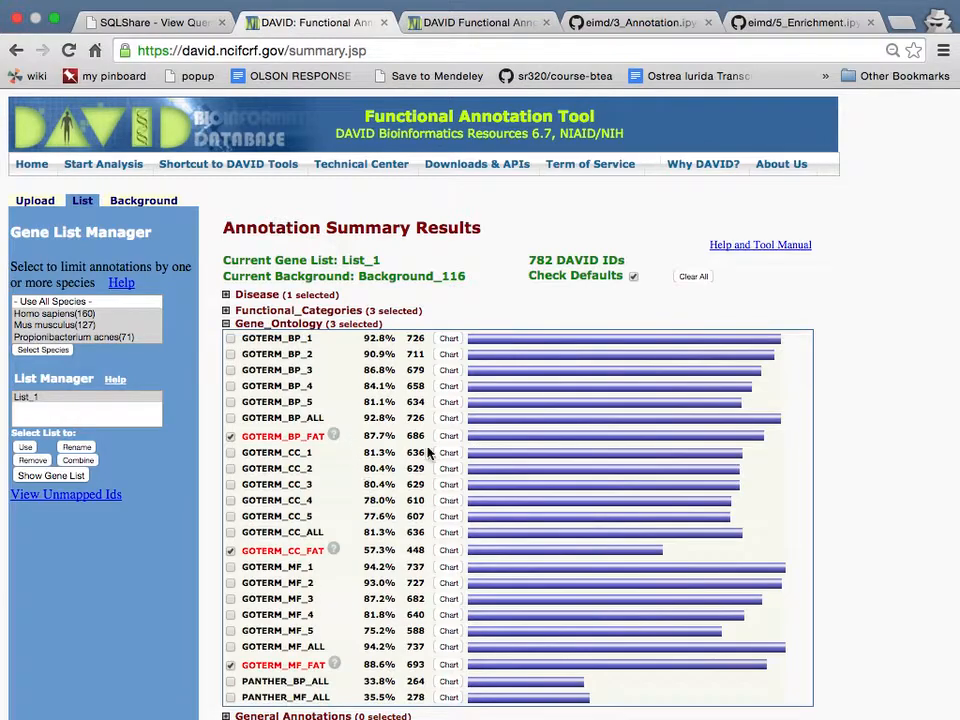
{"action": "scroll", "coordinate": [440, 440], "scroll_direction": "down", "scroll_amount": 1}
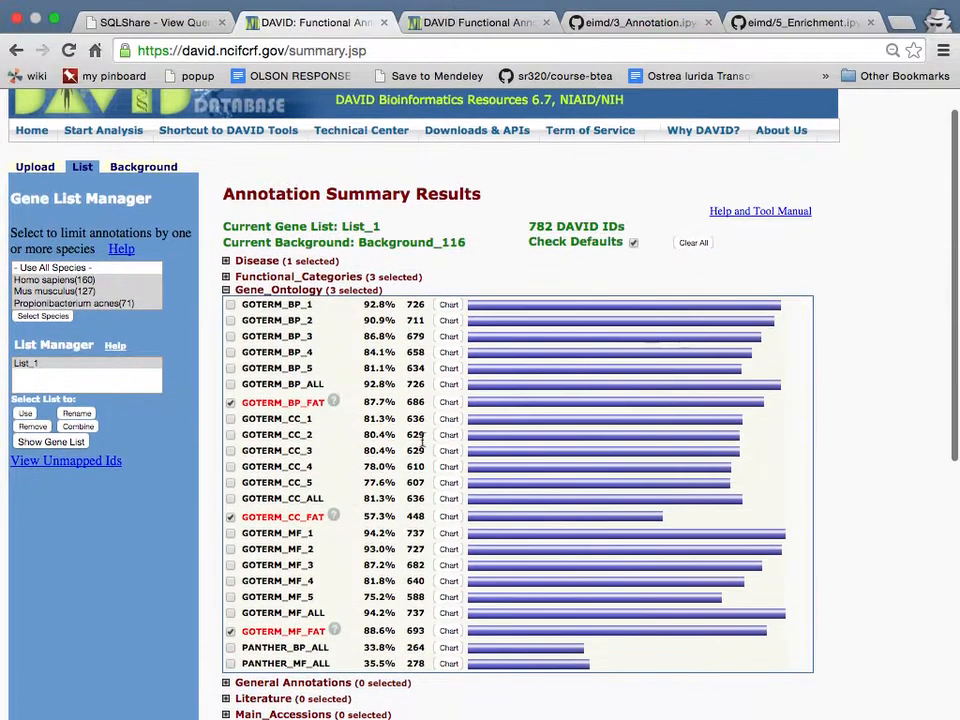
{"action": "left_click", "coordinate": [456, 405]}
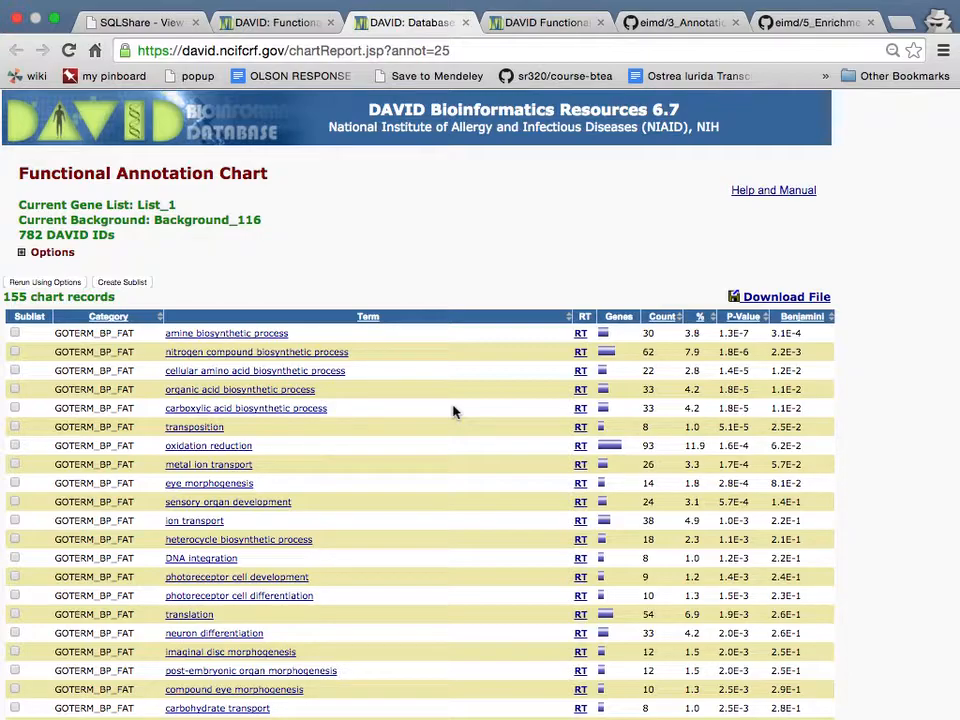
- Open the chart's downloadable text file and copy its URL
{"action": "left_click", "coordinate": [767, 297]}
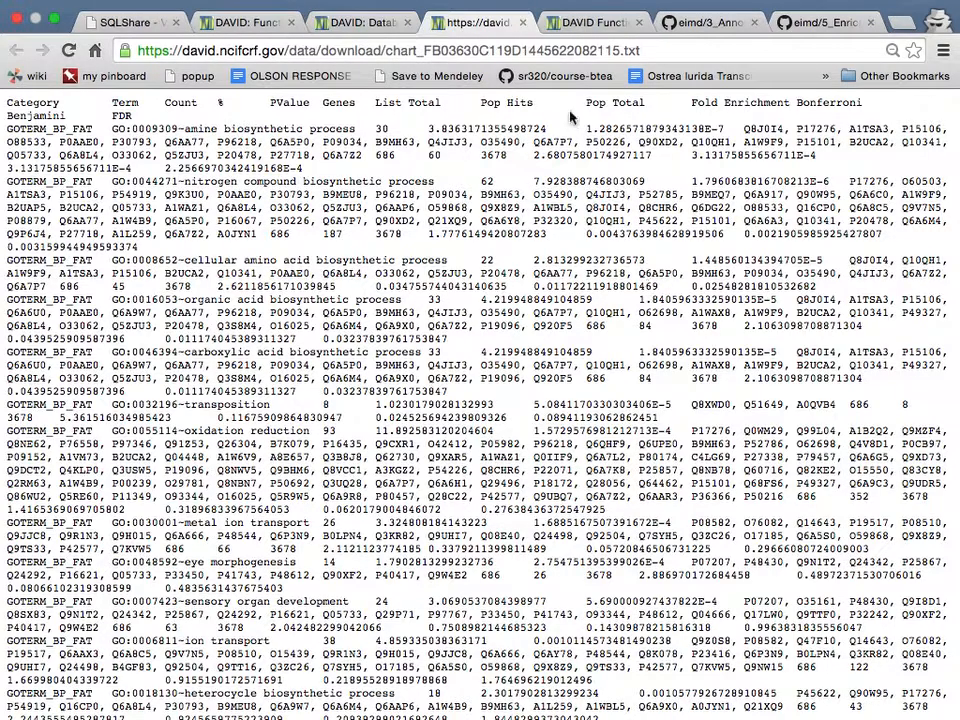
{"action": "left_click", "coordinate": [548, 52]}
{"action": "key", "text": "super+c"}
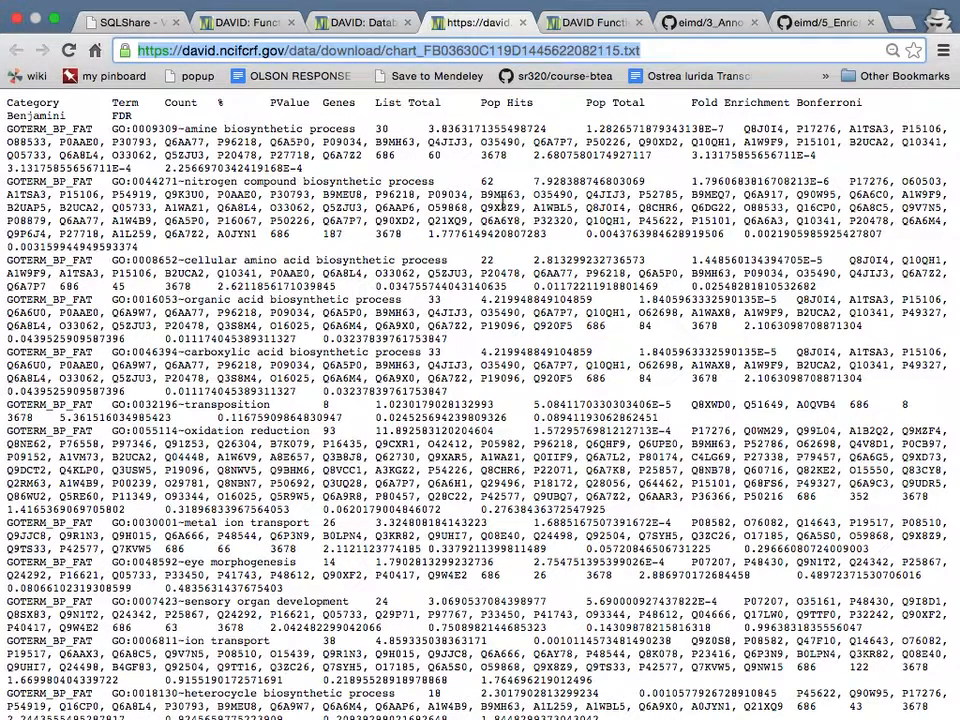
- Switch to the 01-Getting-data-excel Jupyter notebook and record the copied URL in the empty cell beneath the lines "GENE LIST" and "GO FAT BP"
{"action": "key", "text": "ctrl+Up"}
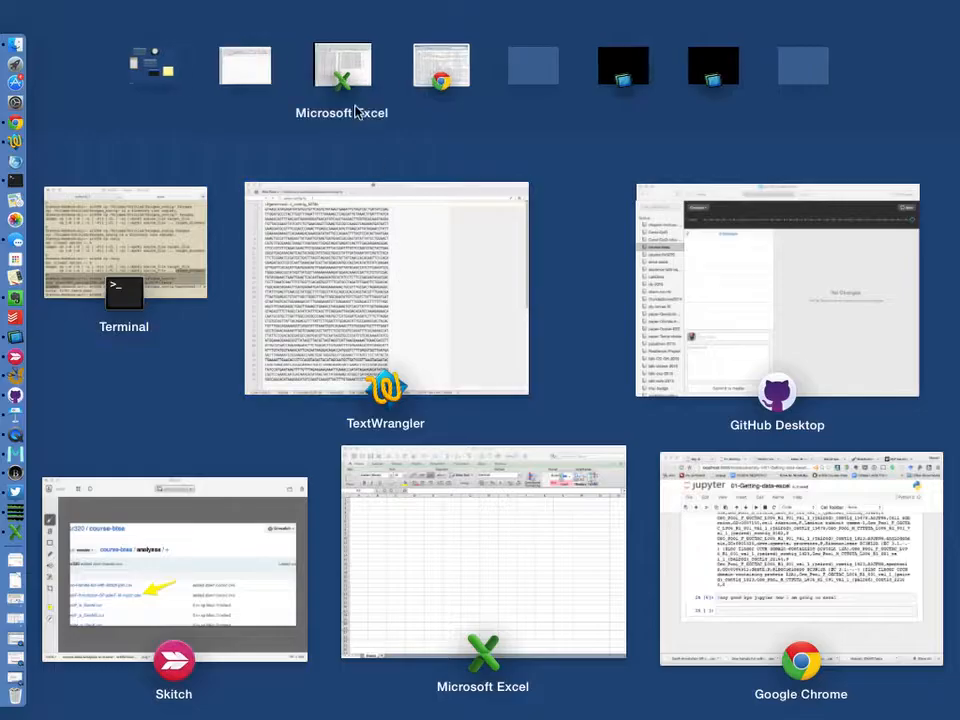
{"action": "left_click", "coordinate": [454, 39]}
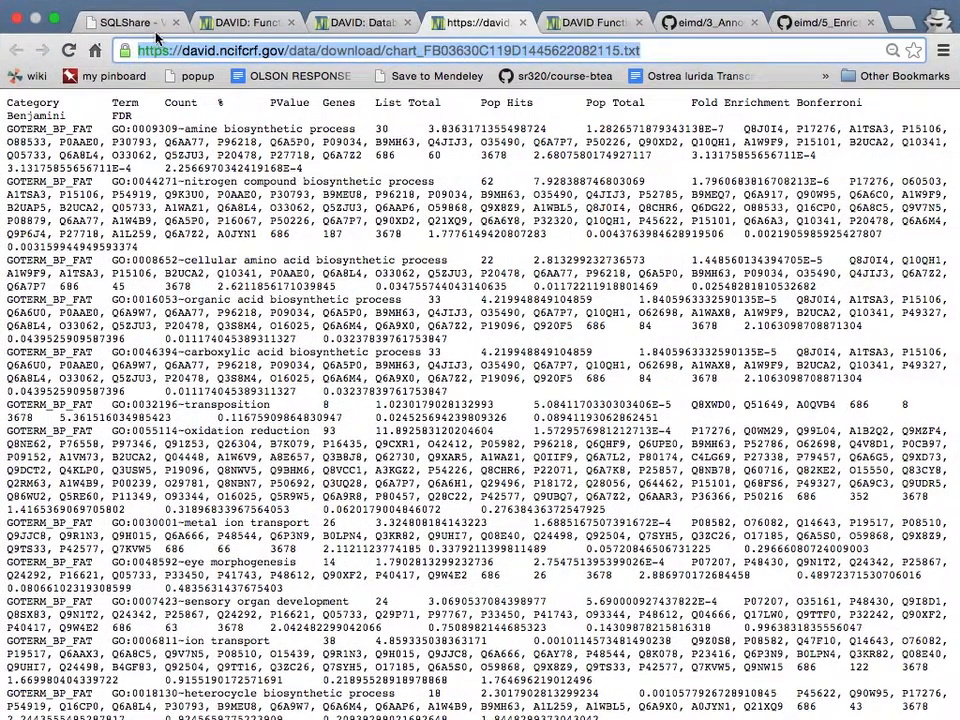
{"action": "key", "text": "ctrl+Up"}
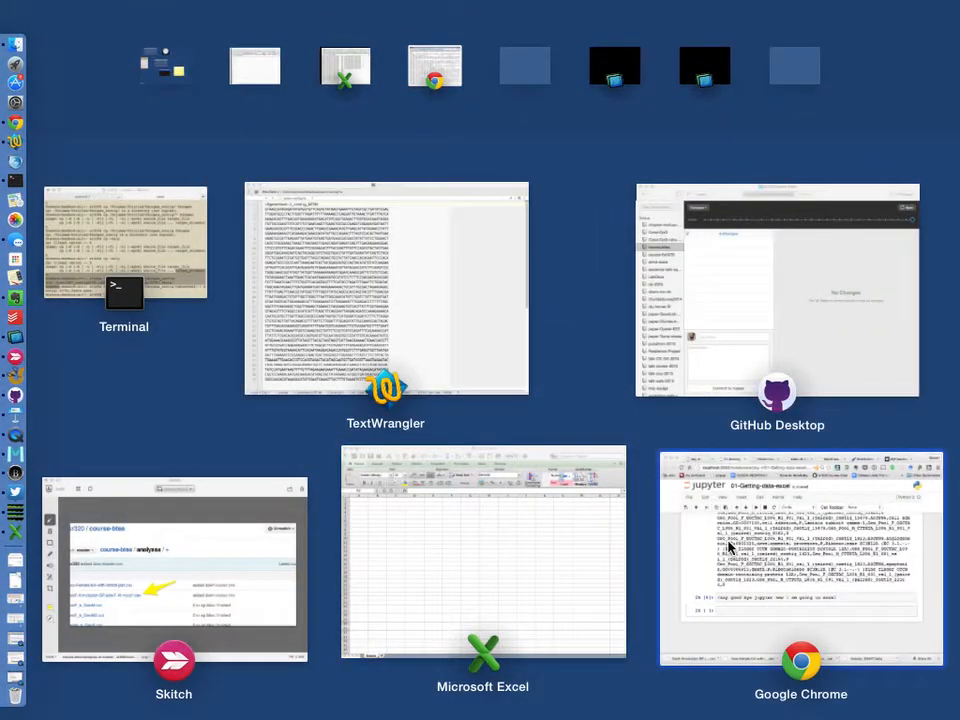
{"action": "left_click", "coordinate": [729, 547]}
{"action": "left_click", "coordinate": [354, 546]}
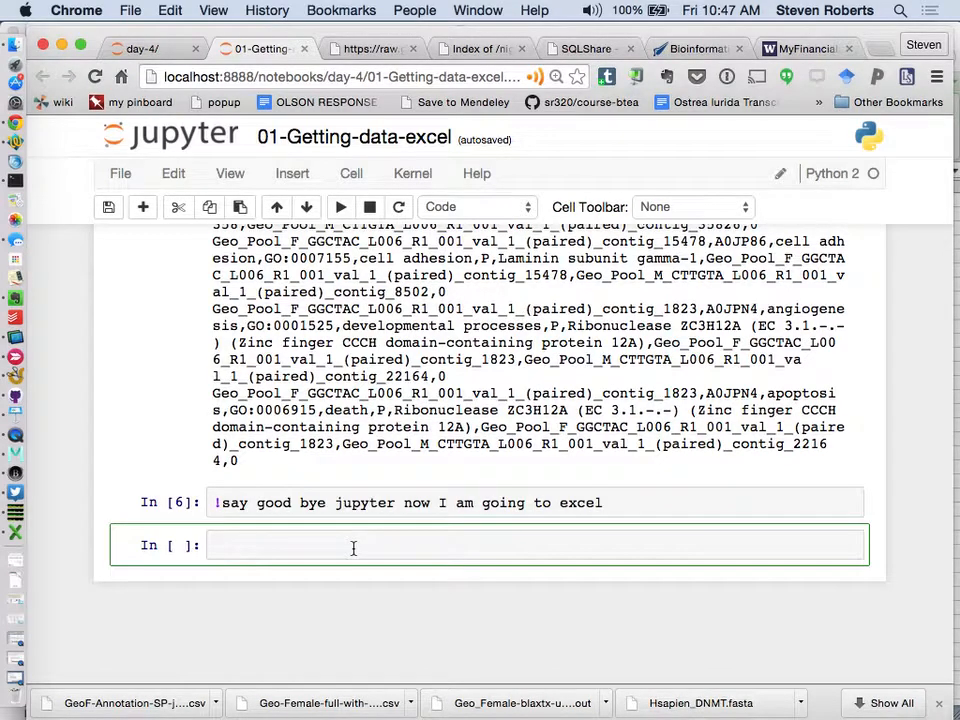
{"action": "type", "text": "GENE LIST"}
{"action": "key", "text": "Return"}
{"action": "key", "text": "Return"}
{"action": "key", "text": "super+v"}
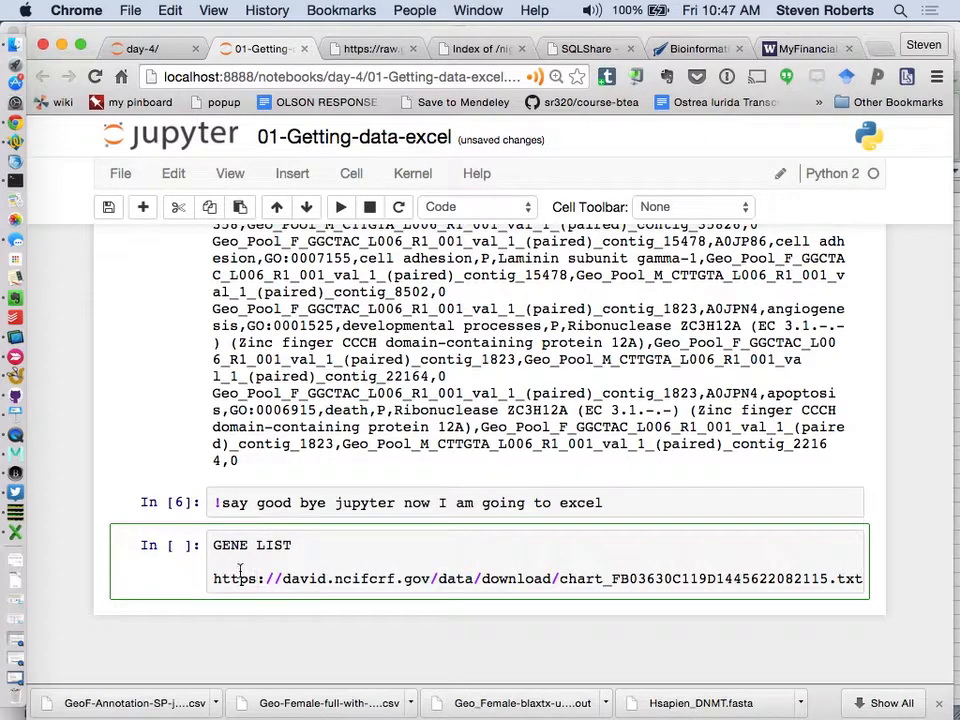
{"action": "type", "text": "GO FAT BP"}
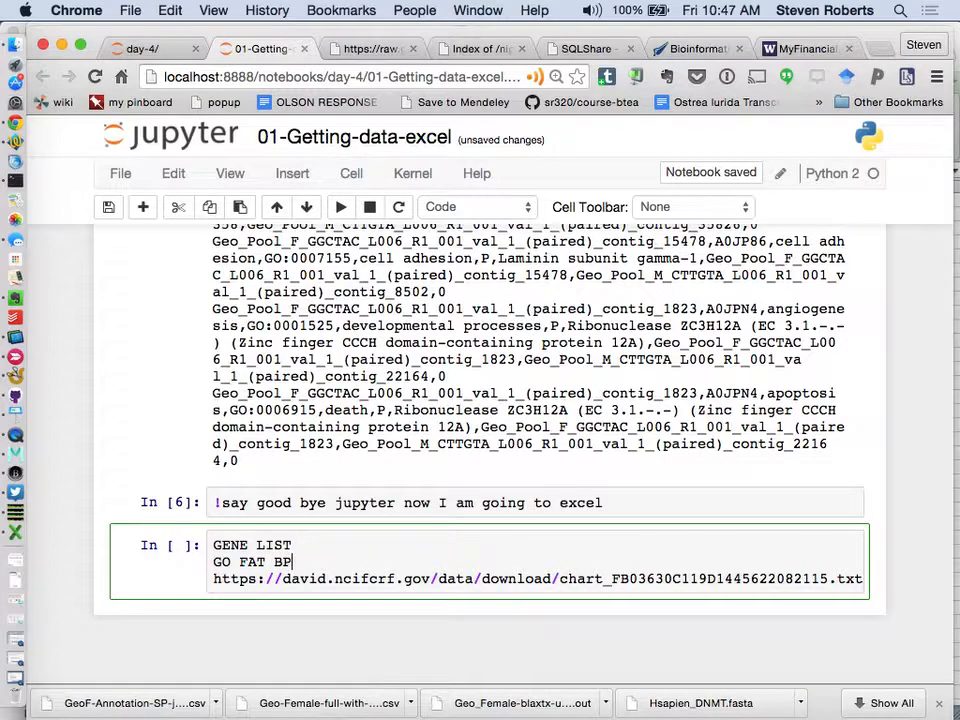
- Switch to the DAVID browser window and open the gene report for amine biosynthetic process from the GOTERM_BP_FAT chart
{"action": "key", "text": "ctrl+Up"}
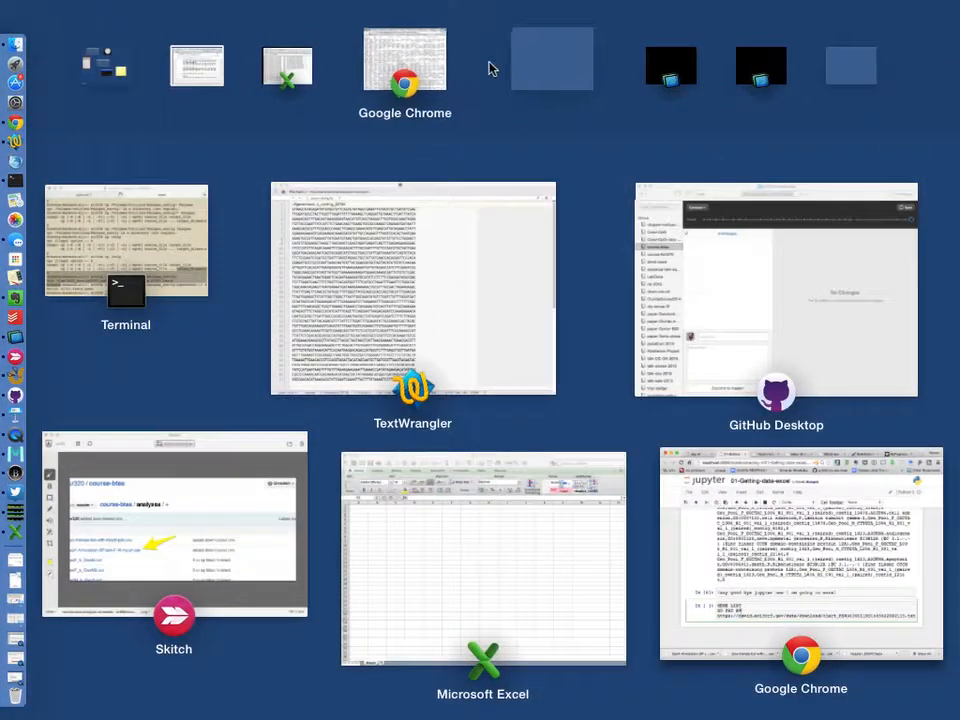
{"action": "left_click", "coordinate": [452, 70]}
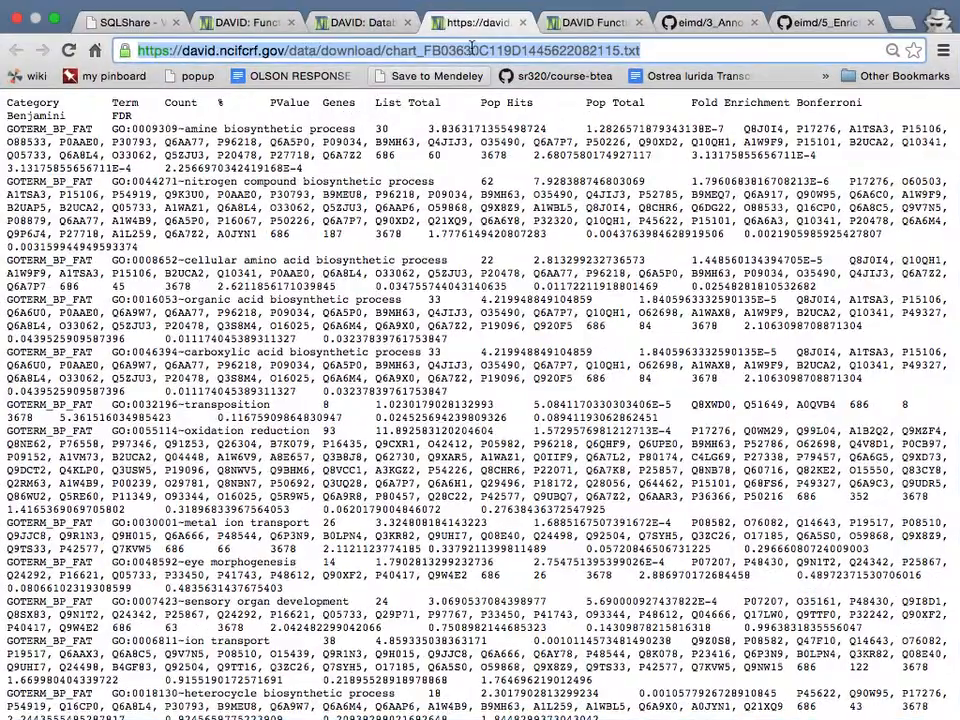
{"action": "left_click", "coordinate": [350, 24]}
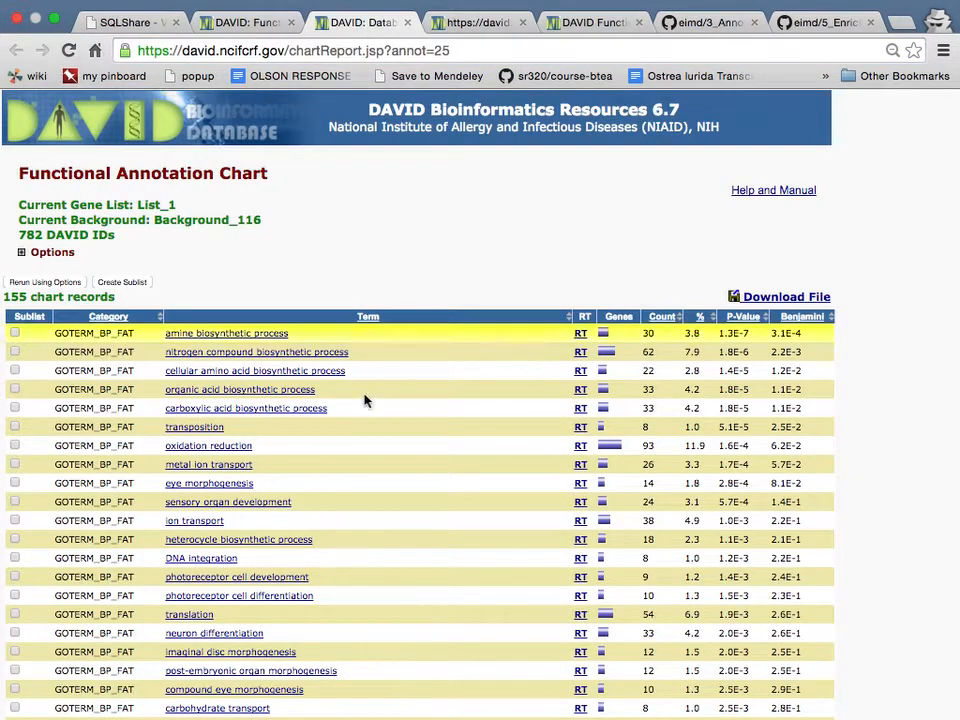
{"action": "scroll", "coordinate": [364, 400], "scroll_direction": "down", "scroll_amount": 2}
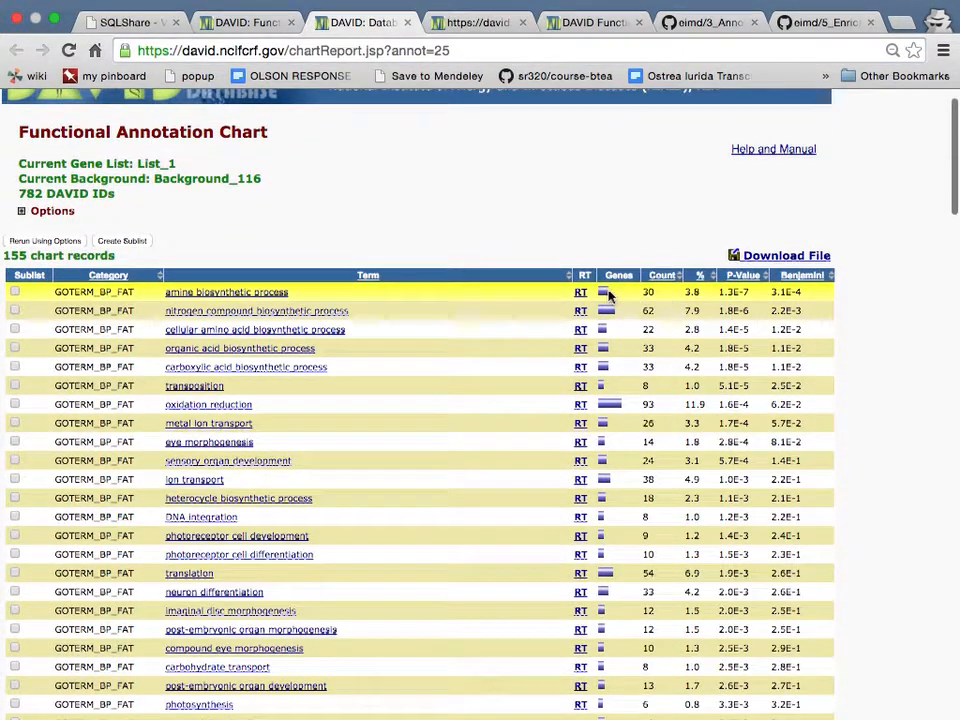
{"action": "left_click", "coordinate": [605, 295]}
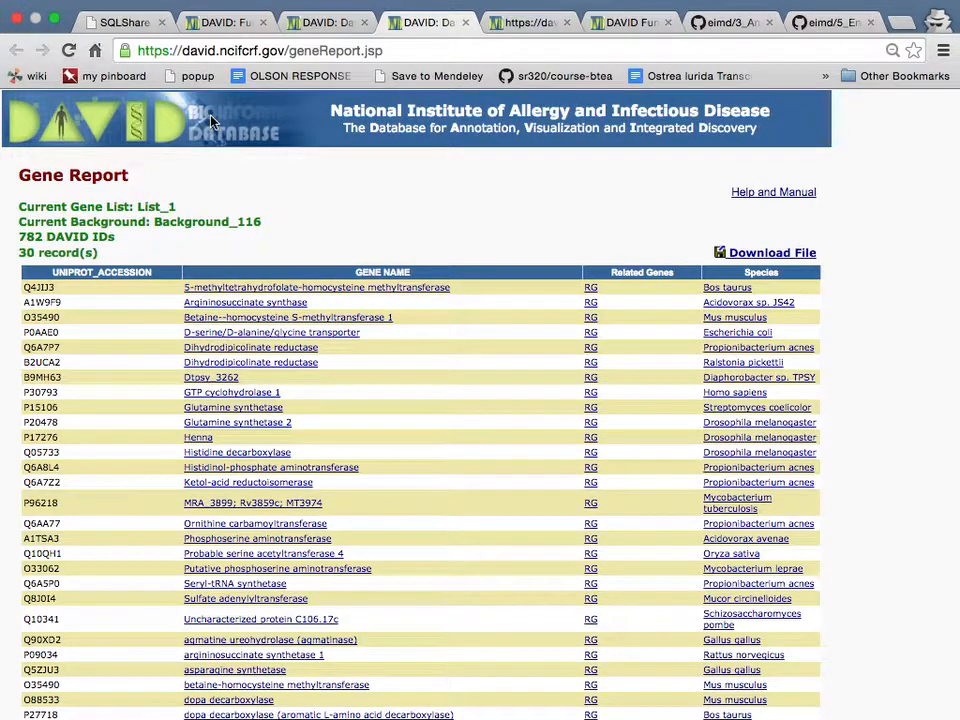
- Return to the annotation summary, expand the Pathways category and open the functional annotation chart for KEGG_PATHWAY
{"action": "left_click", "coordinate": [315, 25]}
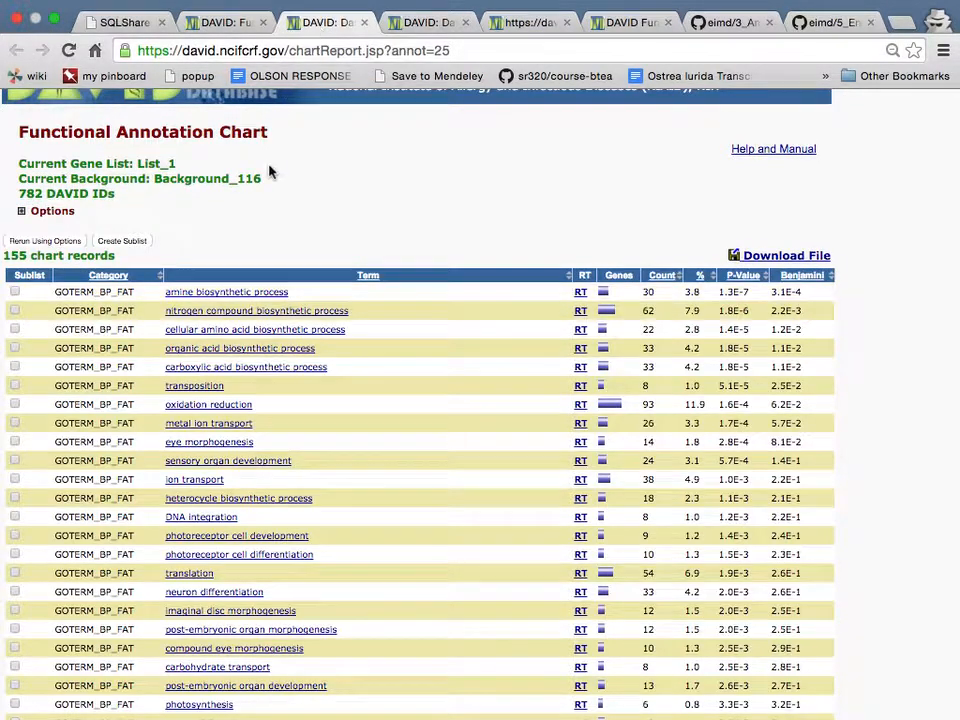
{"action": "left_click", "coordinate": [211, 25]}
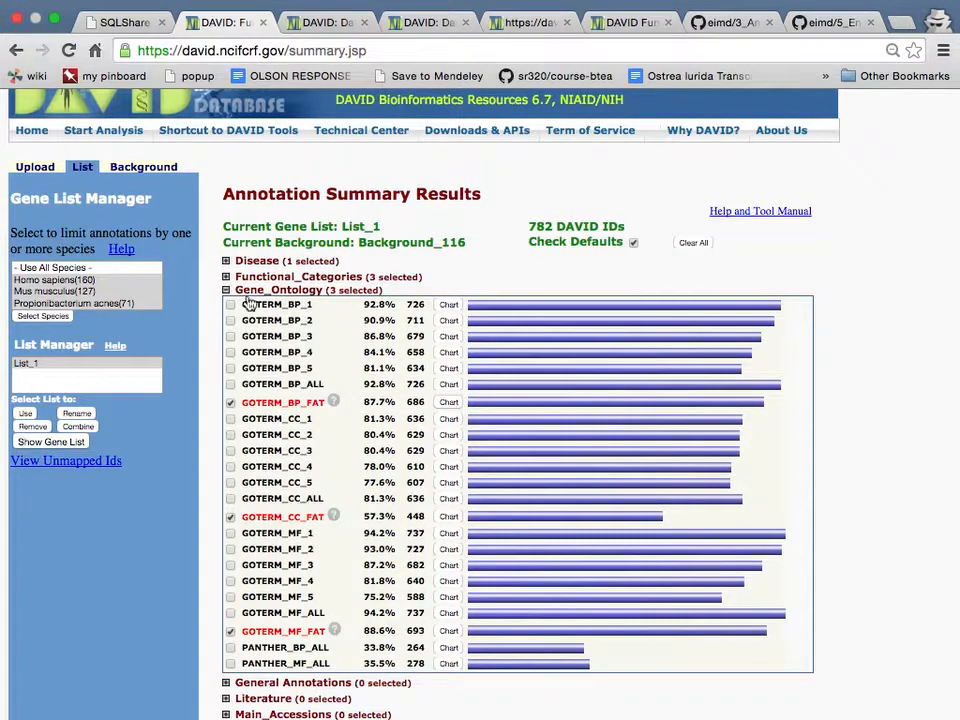
{"action": "scroll", "coordinate": [318, 553], "scroll_direction": "down", "scroll_amount": 3}
{"action": "scroll", "coordinate": [318, 553], "scroll_direction": "down", "scroll_amount": 1}
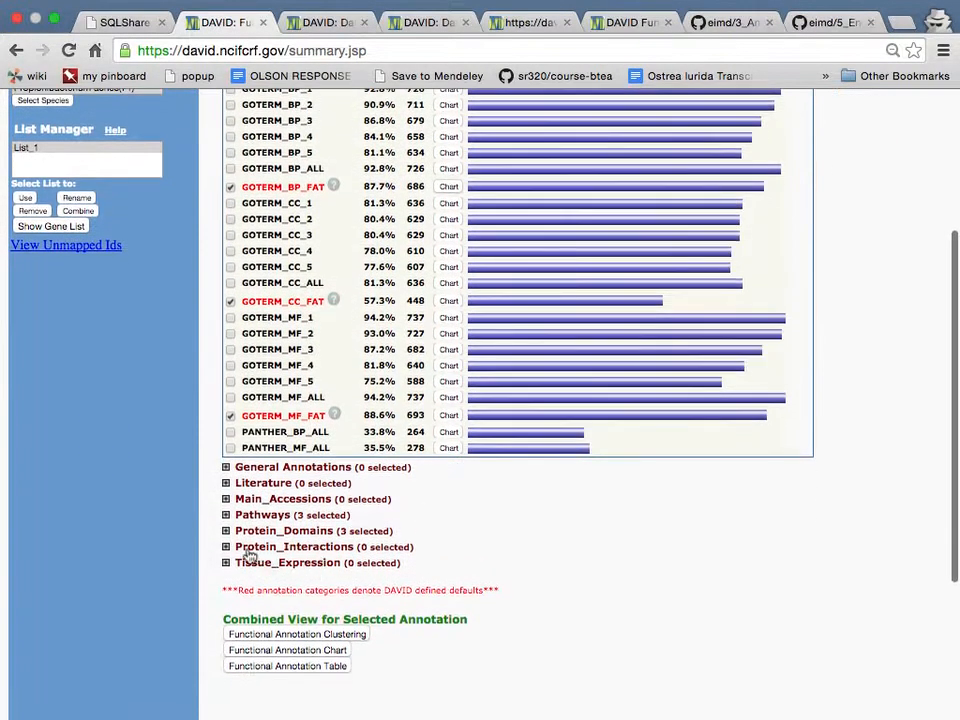
{"action": "left_click", "coordinate": [227, 512]}
{"action": "scroll", "coordinate": [310, 572], "scroll_direction": "down", "scroll_amount": 1}
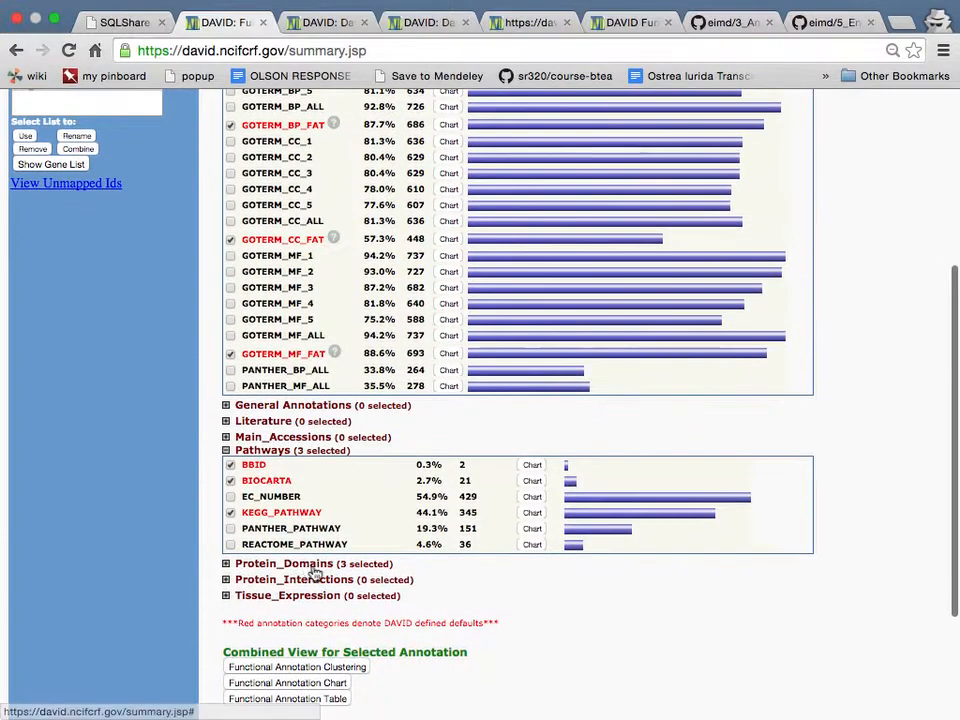
{"action": "left_click", "coordinate": [529, 515]}
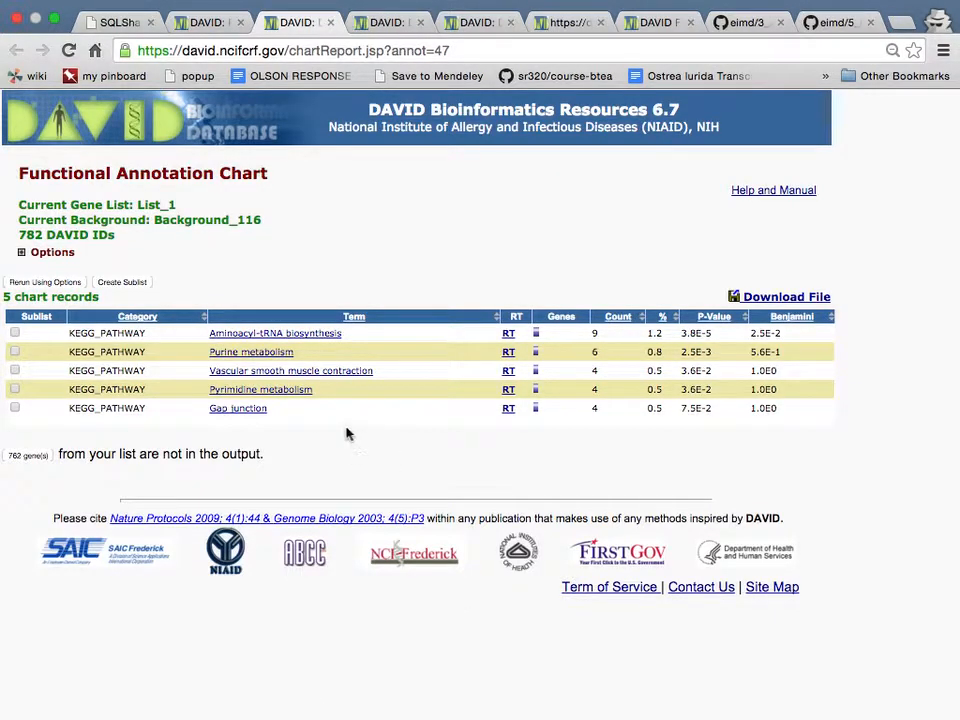
- Open the Aminoacyl-tRNA biosynthesis pathway map and examine which enzymes are marked with red stars
{"action": "left_click", "coordinate": [300, 335]}
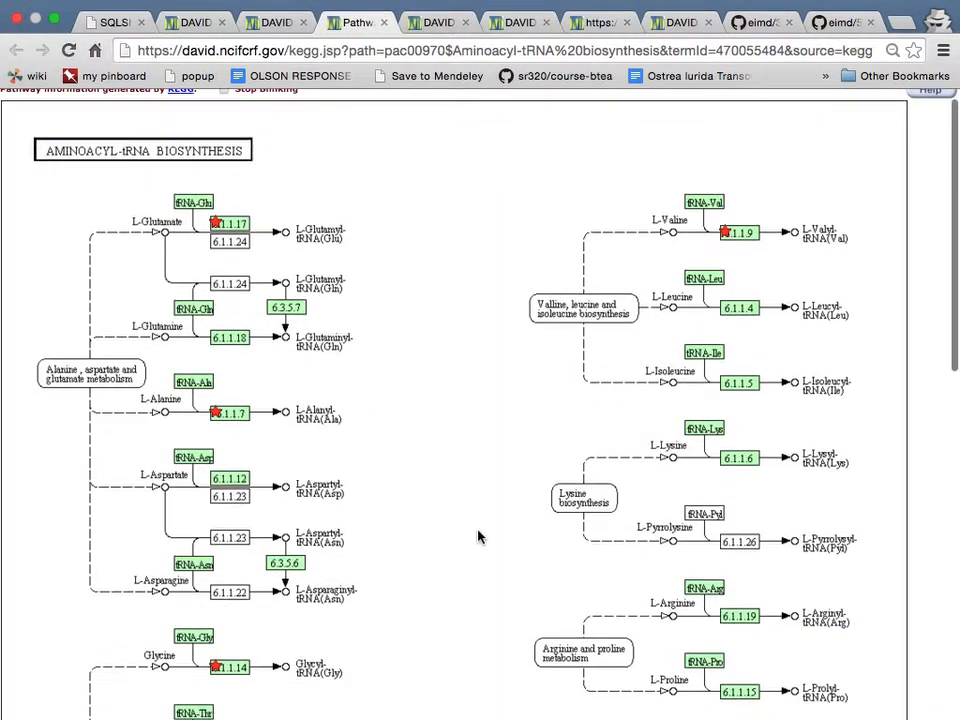
{"action": "scroll", "coordinate": [478, 540], "scroll_direction": "down", "scroll_amount": 3}
{"action": "scroll", "coordinate": [478, 537], "scroll_direction": "down", "scroll_amount": 1}
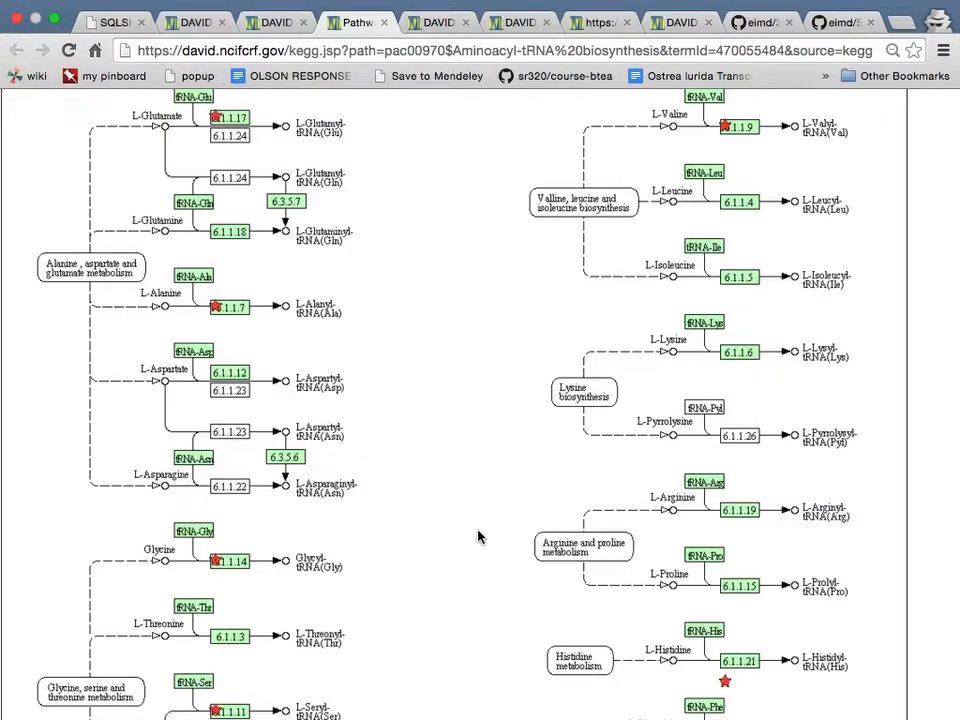
{"action": "scroll", "coordinate": [477, 520], "scroll_direction": "up", "scroll_amount": 3}
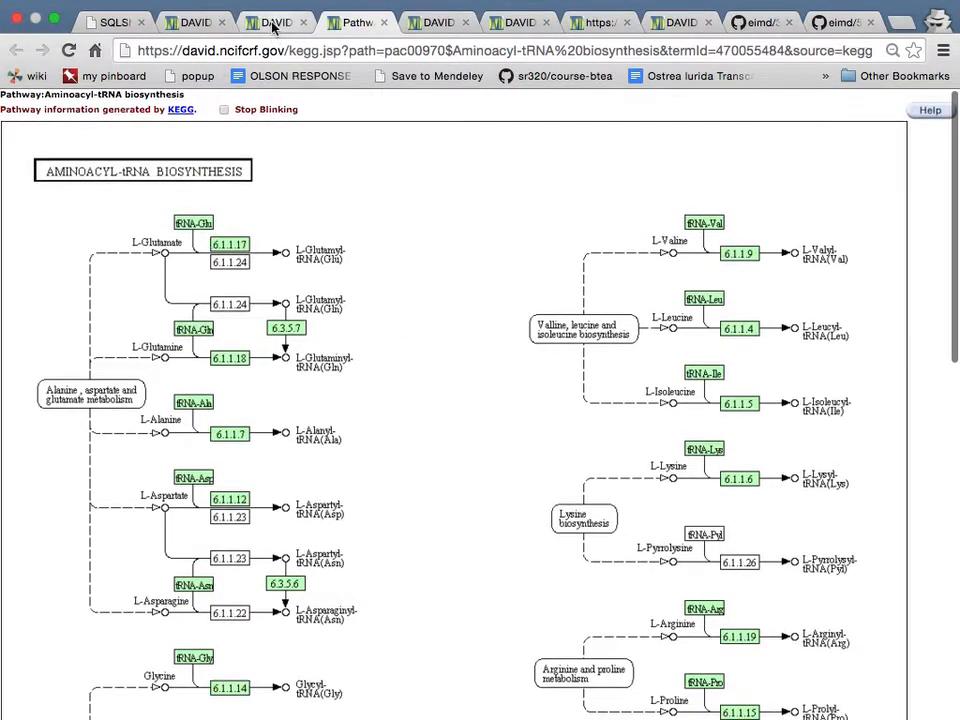
- Go back to the annotation summary and open the functional annotation chart for PANTHER_PATHWAY
{"action": "left_click", "coordinate": [265, 22]}
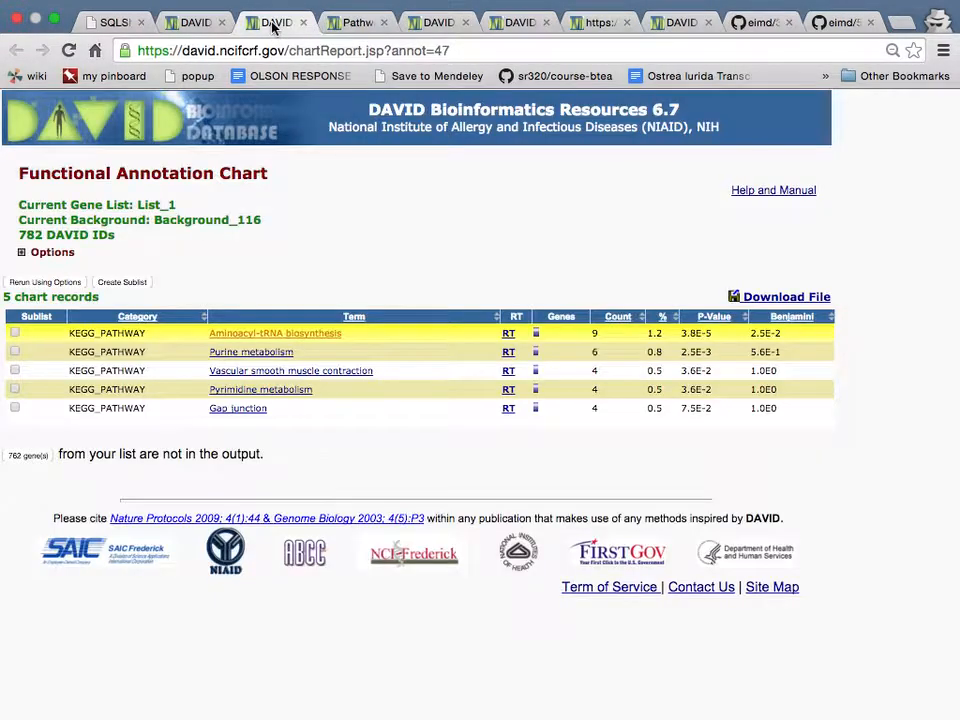
{"action": "left_click", "coordinate": [190, 24]}
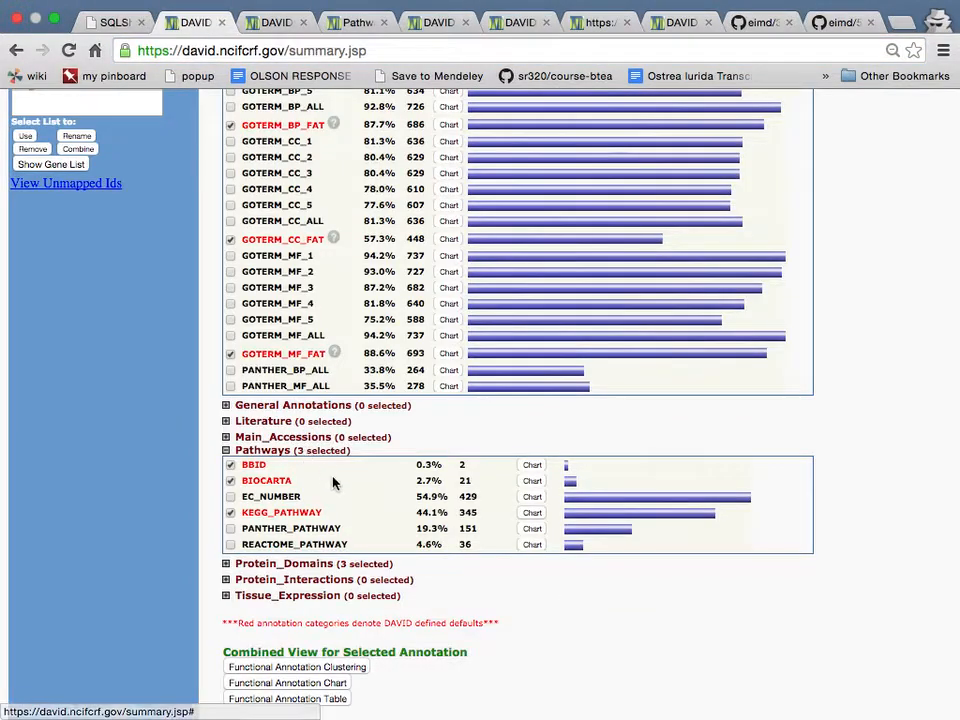
{"action": "scroll", "coordinate": [332, 484], "scroll_direction": "up", "scroll_amount": 1}
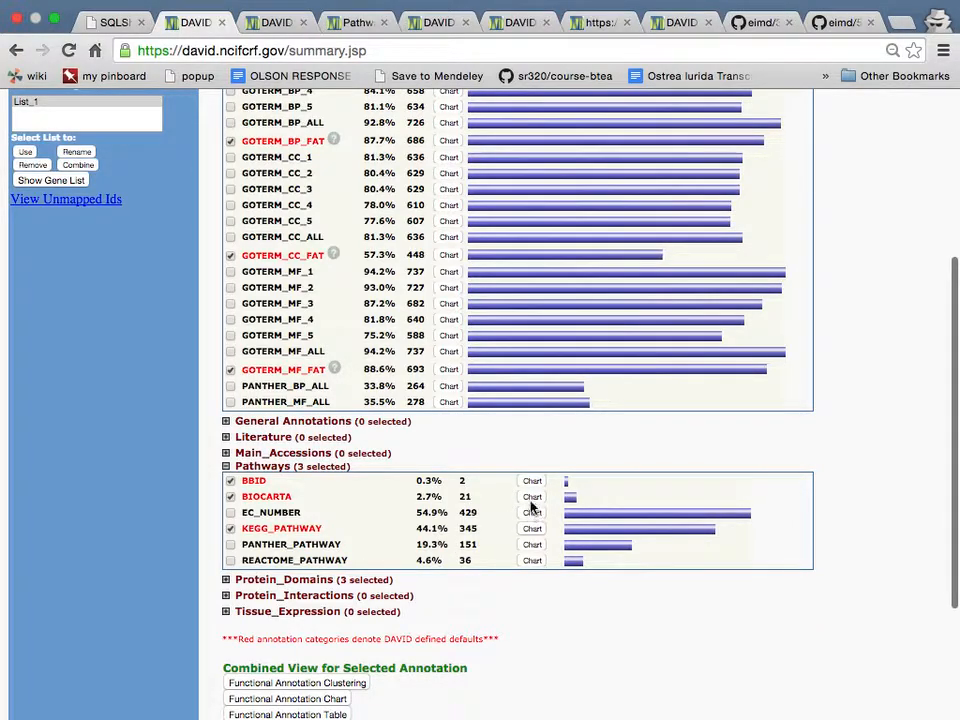
{"action": "left_click", "coordinate": [531, 545]}
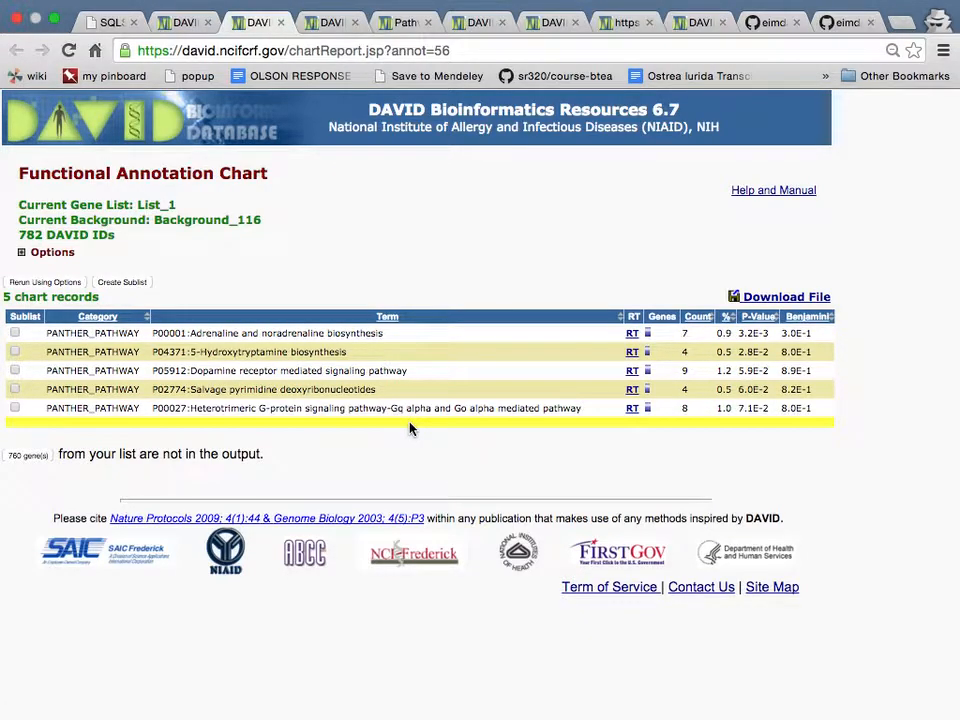
- Expand the Protein_Domains category in the annotation summary, open the INTERPRO chart and look through its terms
{"action": "left_click", "coordinate": [180, 24]}
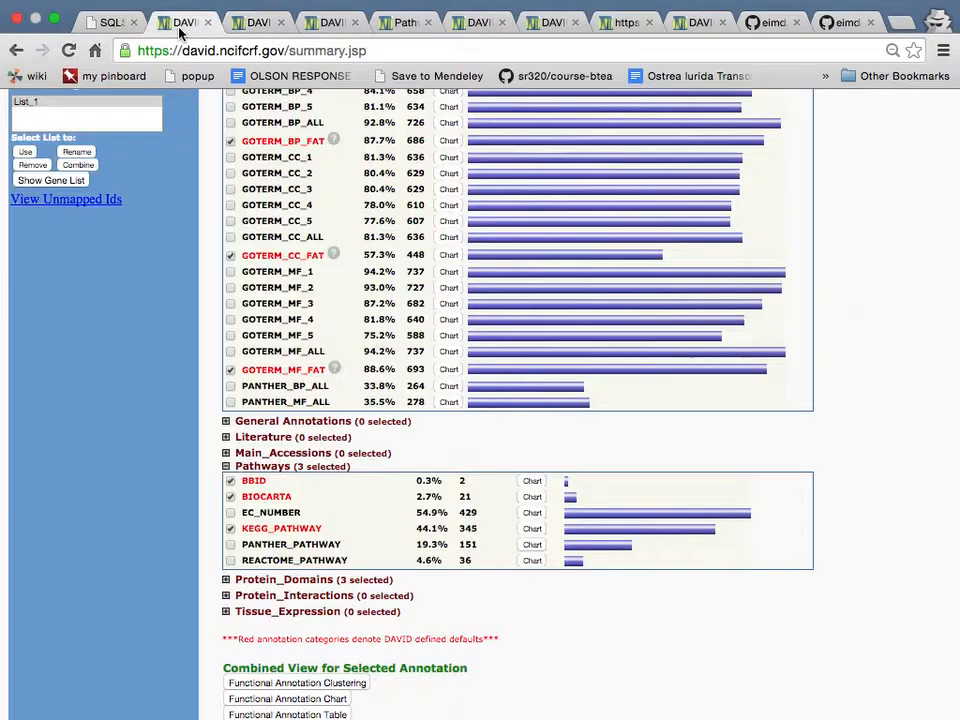
{"action": "scroll", "coordinate": [300, 550], "scroll_direction": "up", "scroll_amount": 1}
{"action": "left_click", "coordinate": [291, 586]}
{"action": "scroll", "coordinate": [293, 590], "scroll_direction": "down", "scroll_amount": 3}
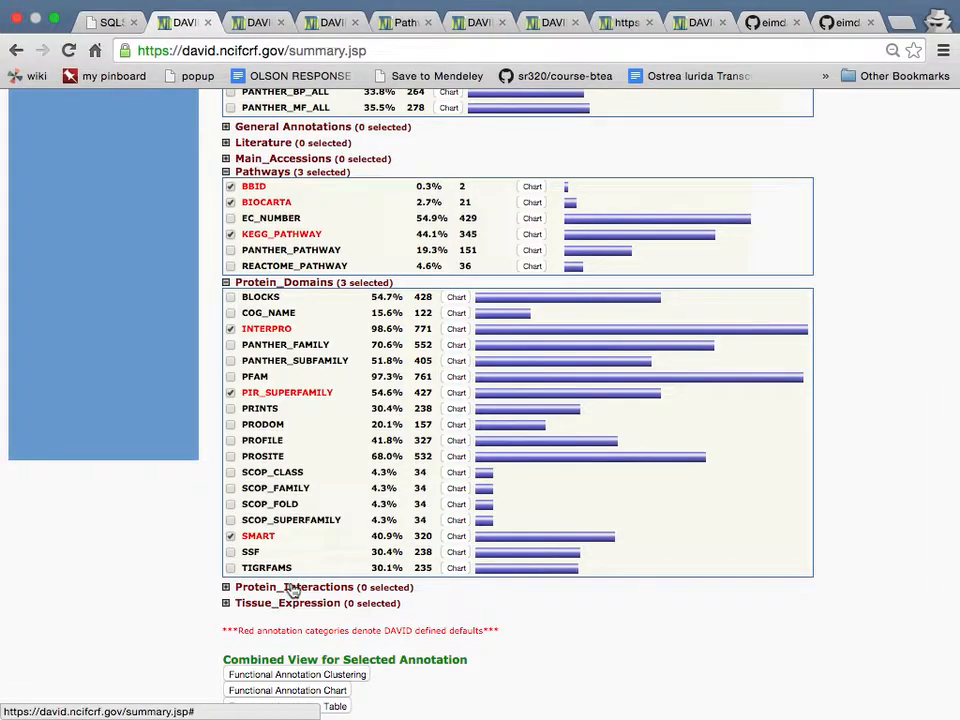
{"action": "left_click", "coordinate": [455, 331]}
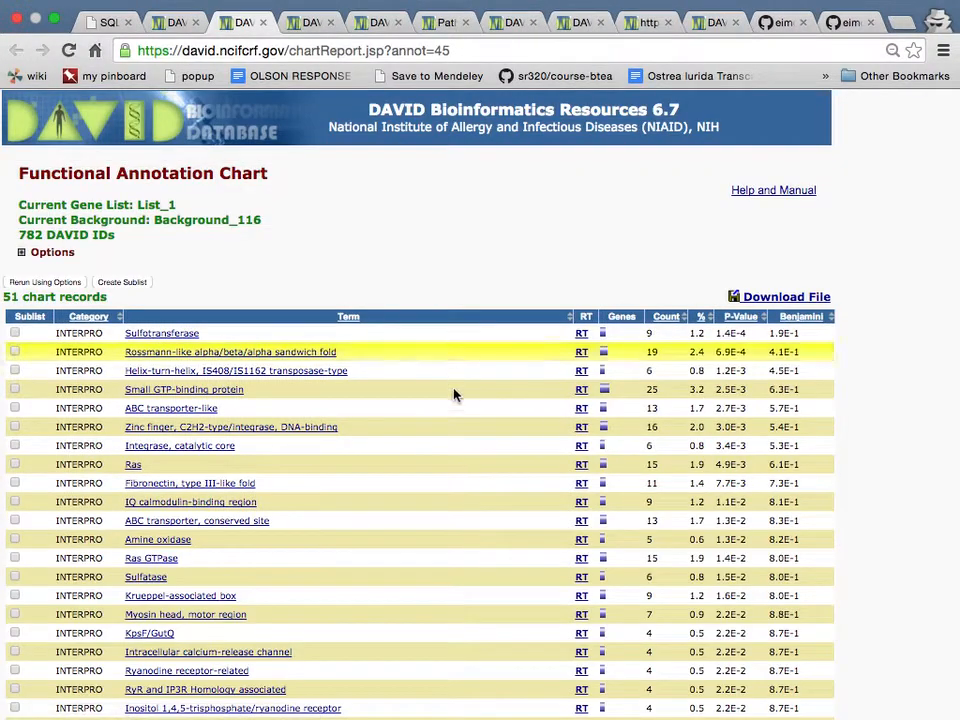
{"action": "scroll", "coordinate": [452, 488], "scroll_direction": "down", "scroll_amount": 1}
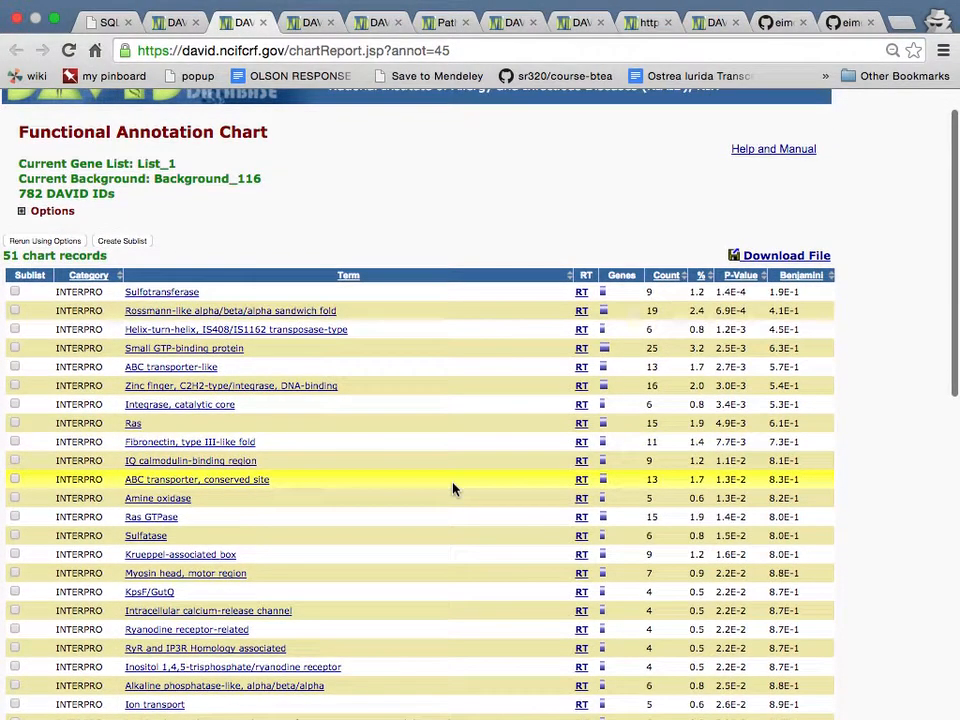
{"action": "scroll", "coordinate": [452, 488], "scroll_direction": "down", "scroll_amount": 6}
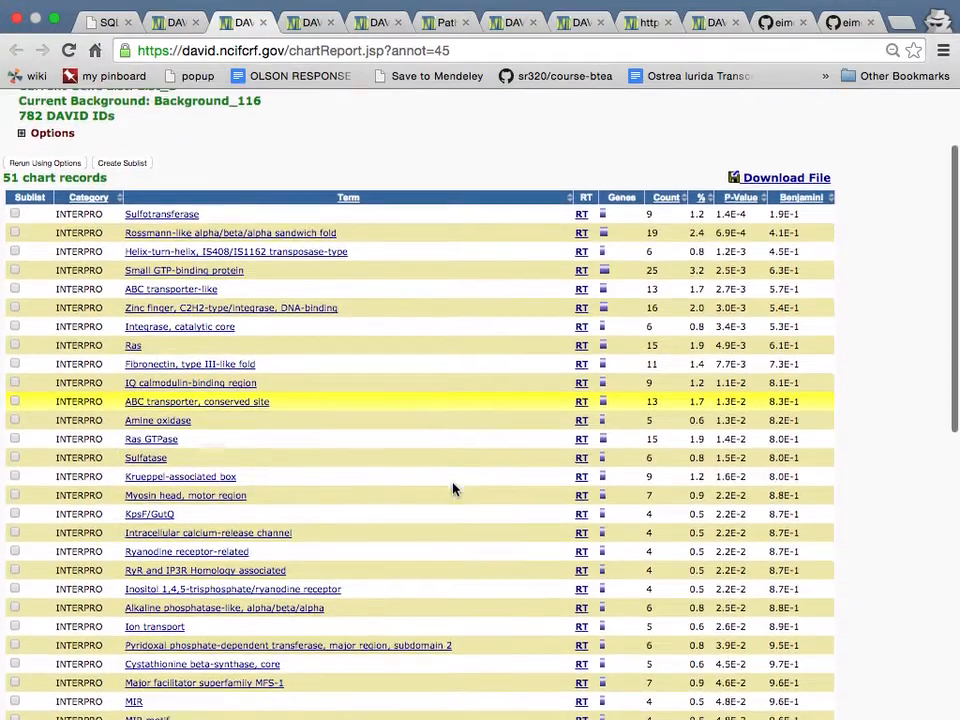
{"action": "scroll", "coordinate": [452, 488], "scroll_direction": "up", "scroll_amount": 5}
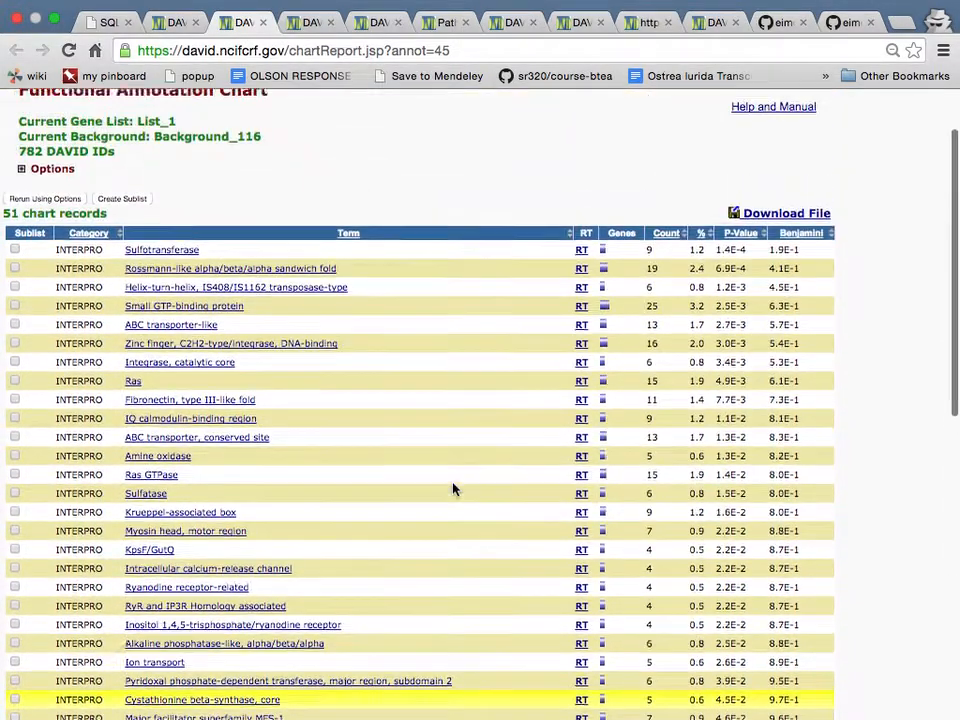
{"action": "scroll", "coordinate": [143, 135], "scroll_direction": "up", "scroll_amount": 2}
- Return to the annotation summary, expand the Functional_Categories and Disease categories and review the available annotation sources
{"action": "left_click", "coordinate": [183, 30]}
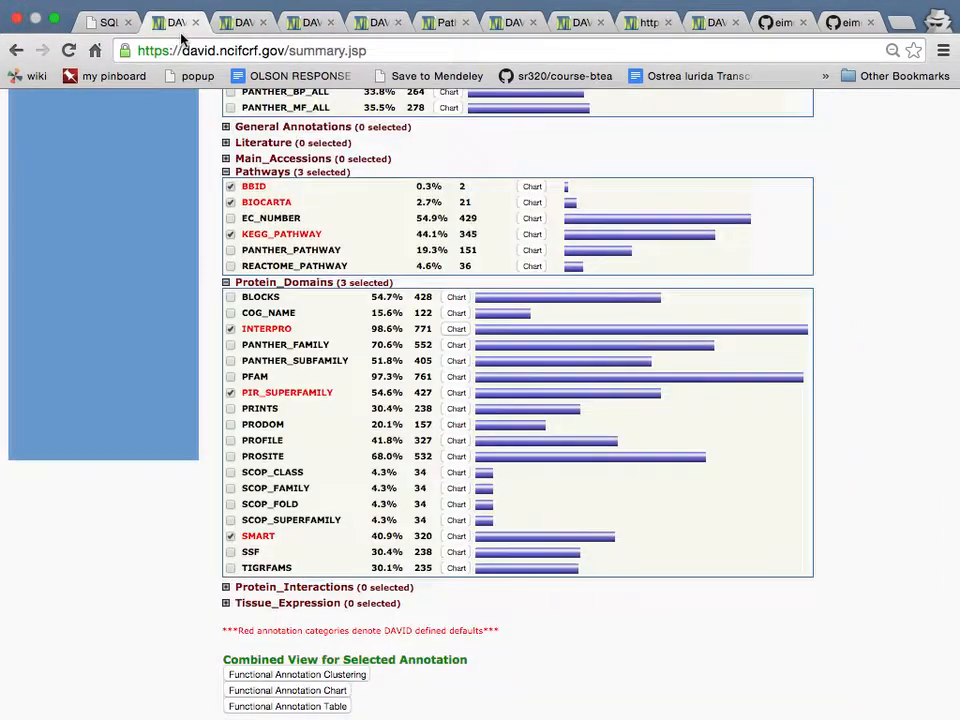
{"action": "scroll", "coordinate": [360, 375], "scroll_direction": "up", "scroll_amount": 8}
{"action": "scroll", "coordinate": [358, 370], "scroll_direction": "up", "scroll_amount": 4}
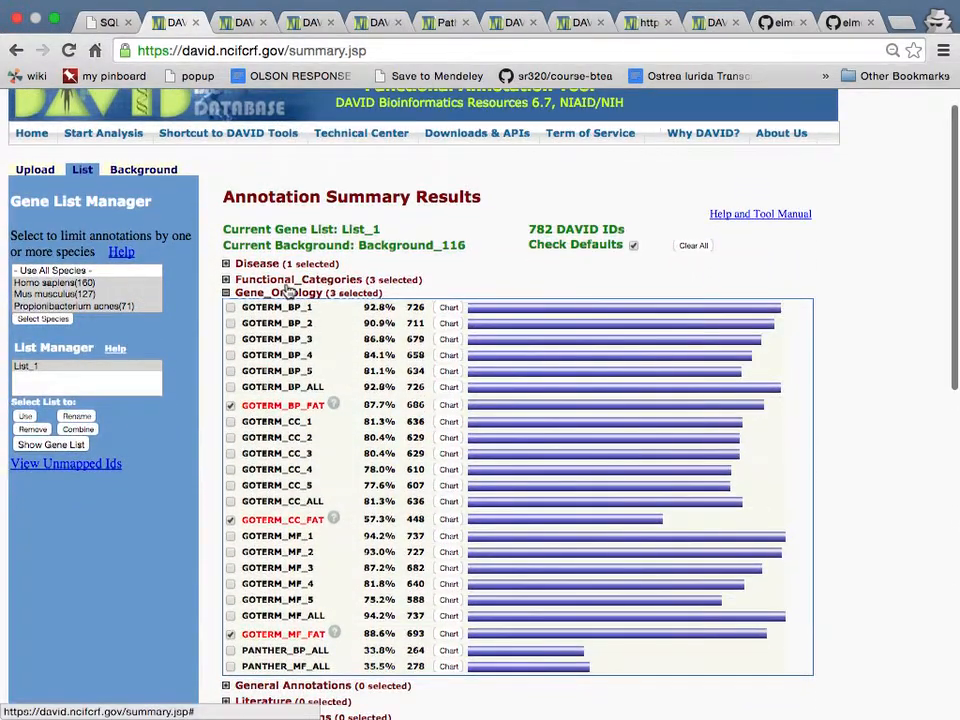
{"action": "left_click", "coordinate": [298, 280]}
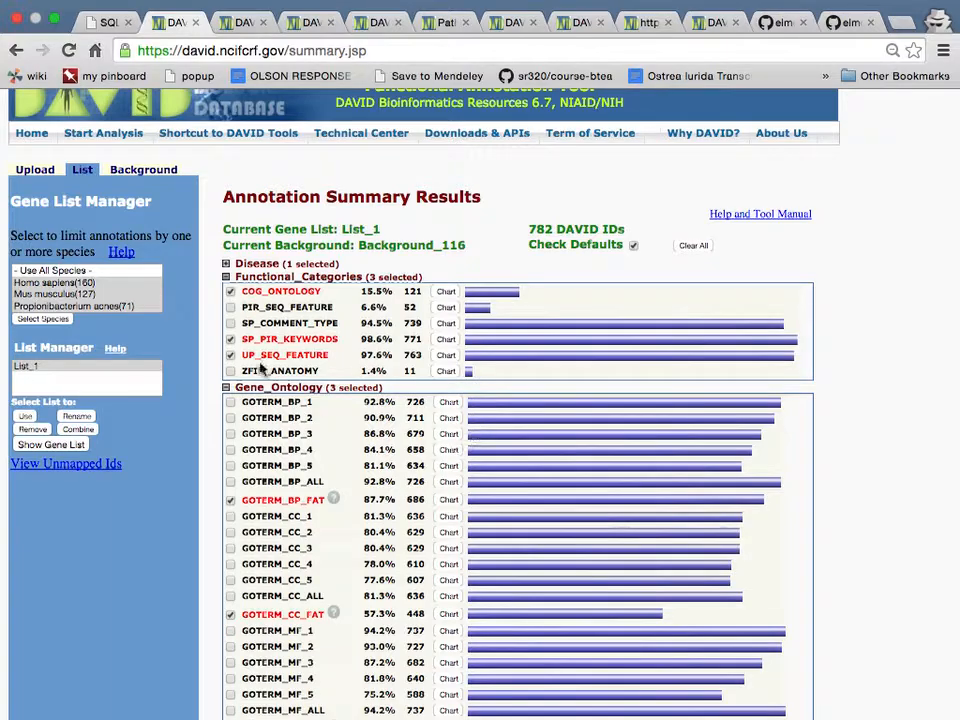
{"action": "left_click", "coordinate": [227, 264]}
{"action": "scroll", "coordinate": [324, 486], "scroll_direction": "down", "scroll_amount": 5}
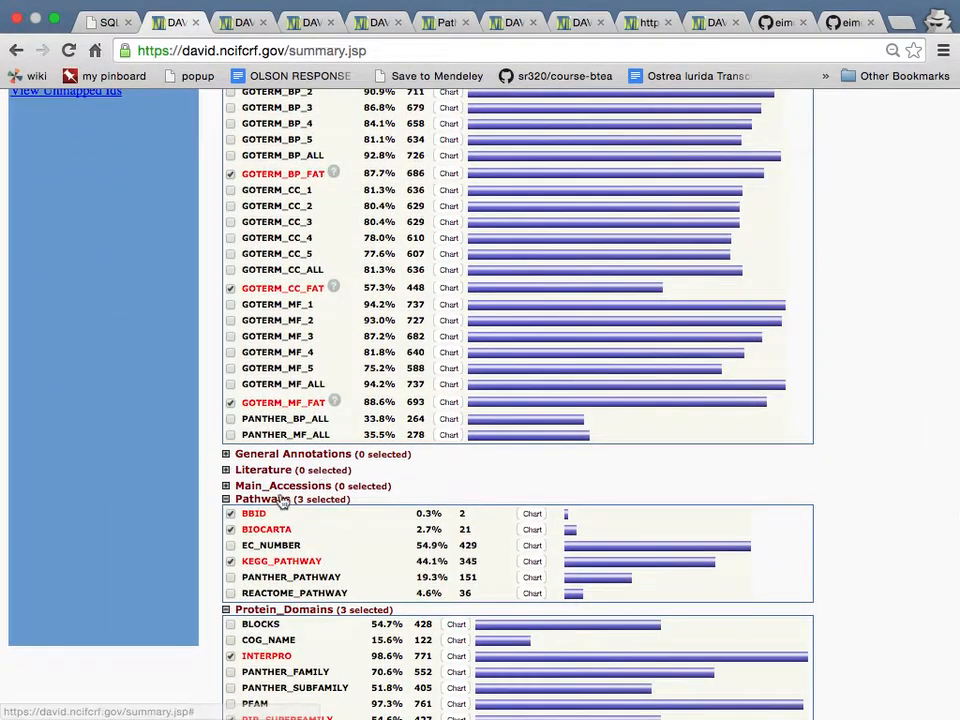
{"action": "scroll", "coordinate": [296, 576], "scroll_direction": "up", "scroll_amount": 1}
{"action": "scroll", "coordinate": [296, 576], "scroll_direction": "up", "scroll_amount": 1}
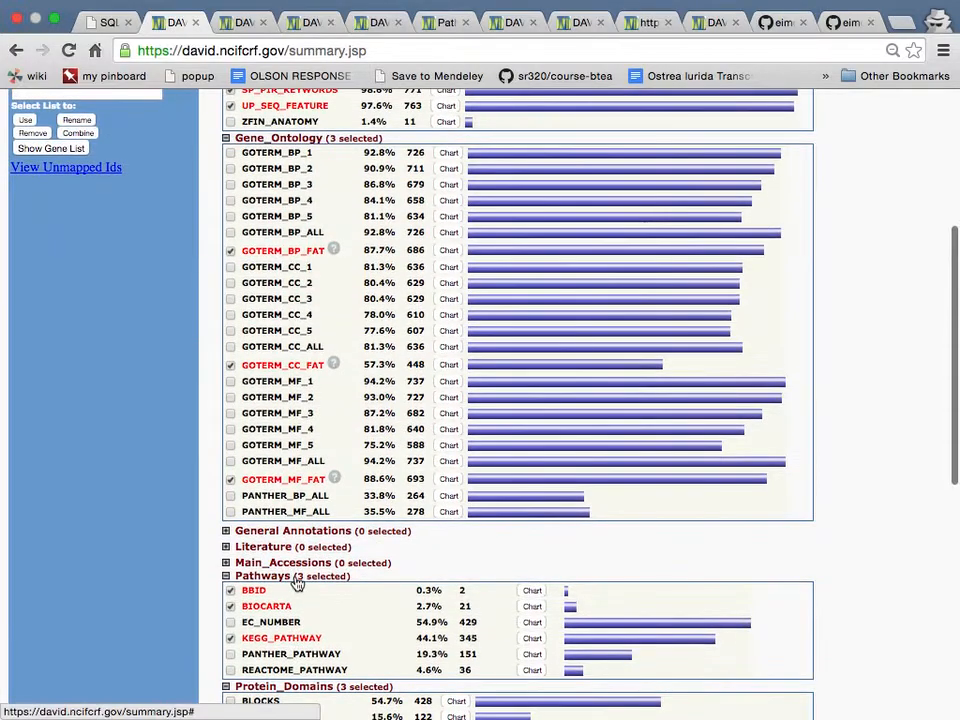
{"action": "scroll", "coordinate": [398, 570], "scroll_direction": "down", "scroll_amount": 5}
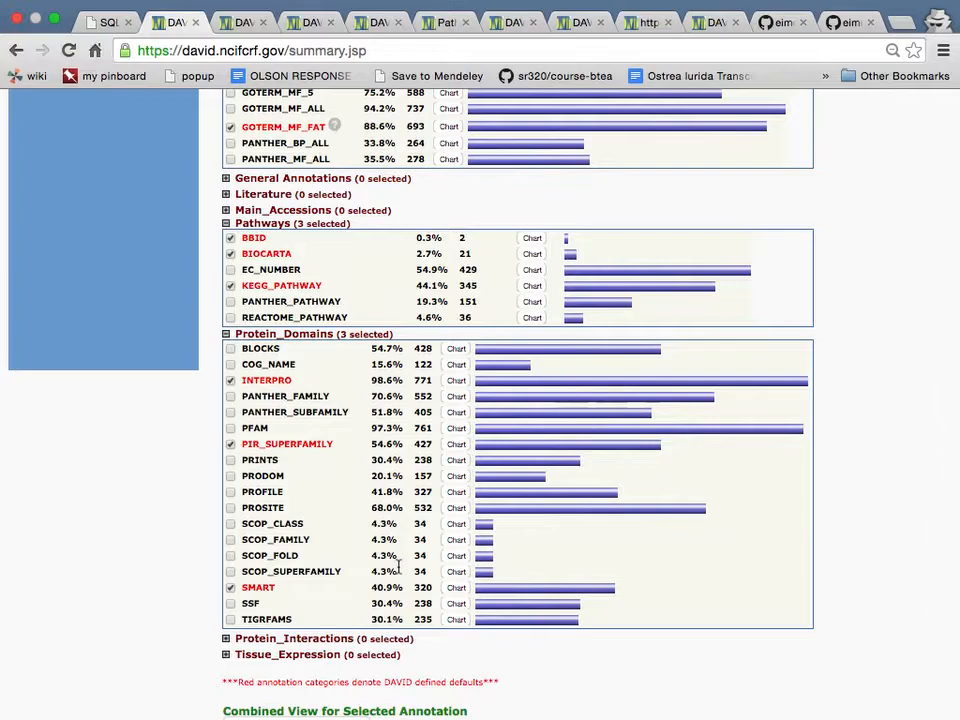
{"action": "scroll", "coordinate": [367, 462], "scroll_direction": "up", "scroll_amount": 4}
{"action": "scroll", "coordinate": [367, 462], "scroll_direction": "up", "scroll_amount": 2}
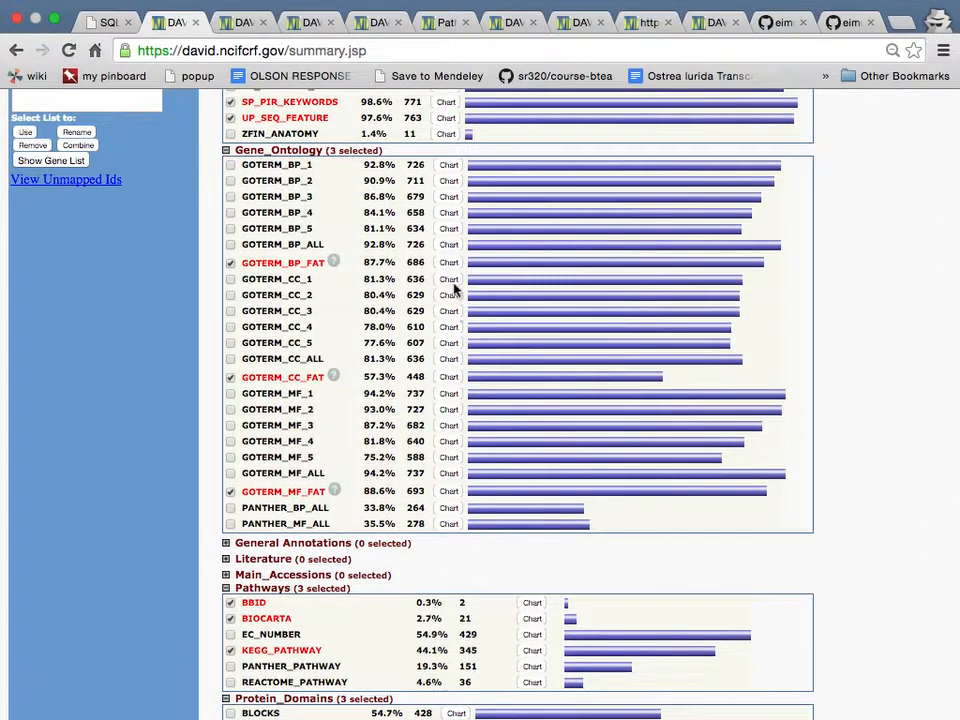
- Open the GOTERM_CC_FAT functional annotation chart, examine its enriched terms and return to the annotation summary
{"action": "left_click", "coordinate": [448, 377]}
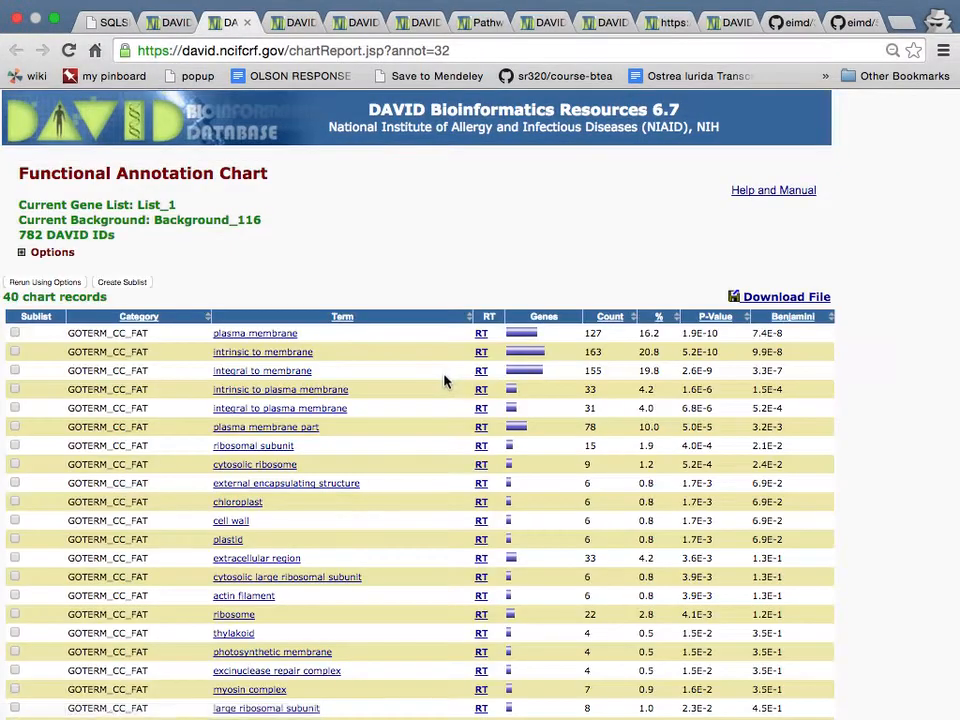
{"action": "scroll", "coordinate": [446, 443], "scroll_direction": "down", "scroll_amount": 2}
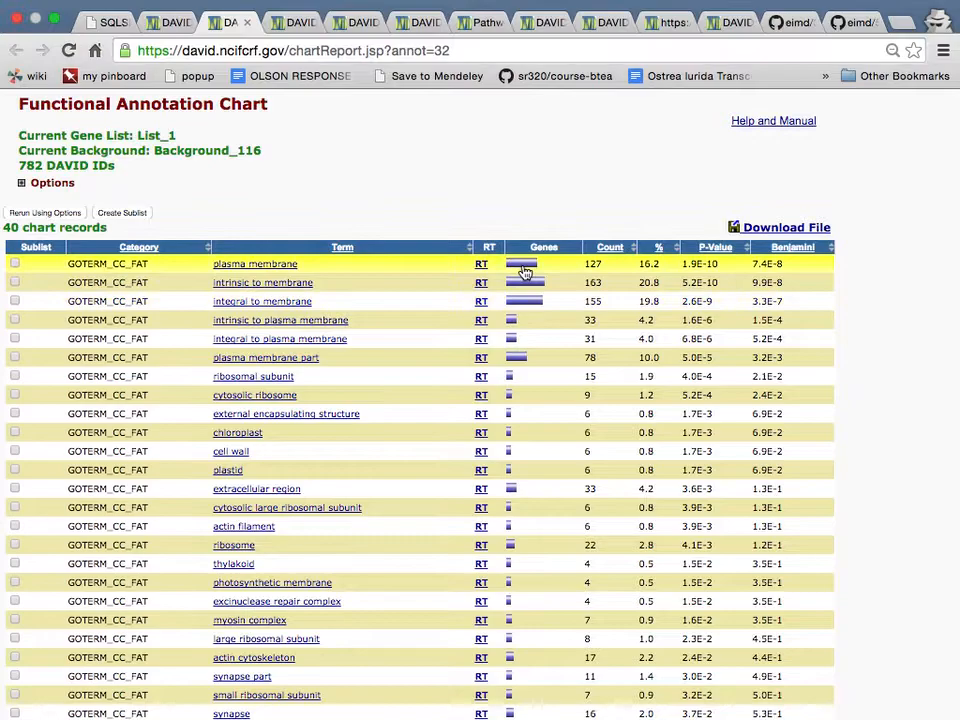
{"action": "scroll", "coordinate": [388, 364], "scroll_direction": "up", "scroll_amount": 1}
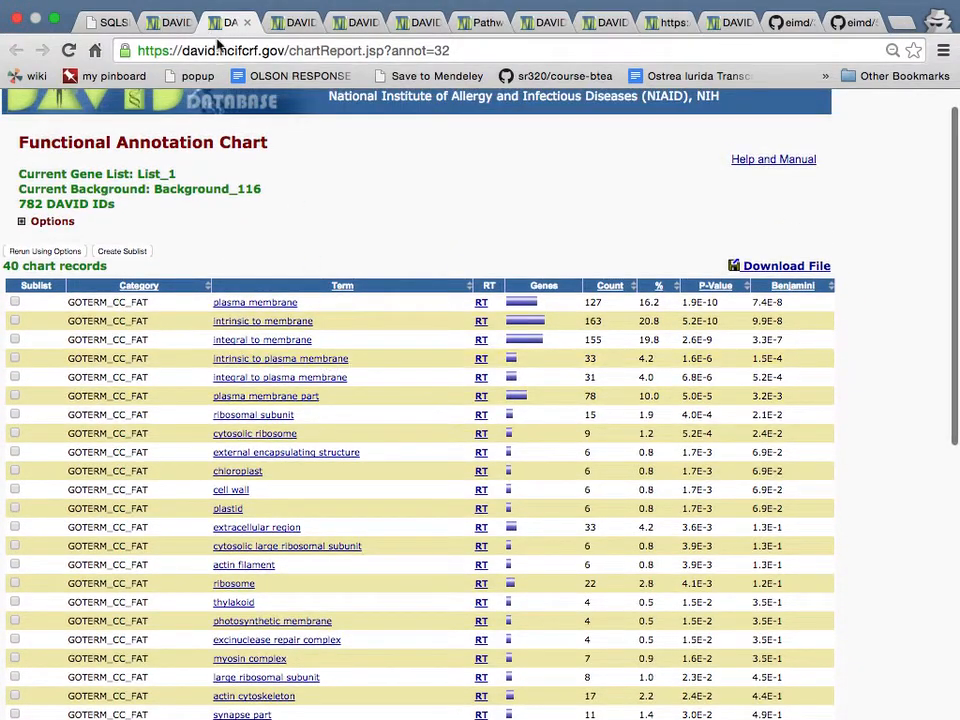
{"action": "left_click", "coordinate": [174, 28]}
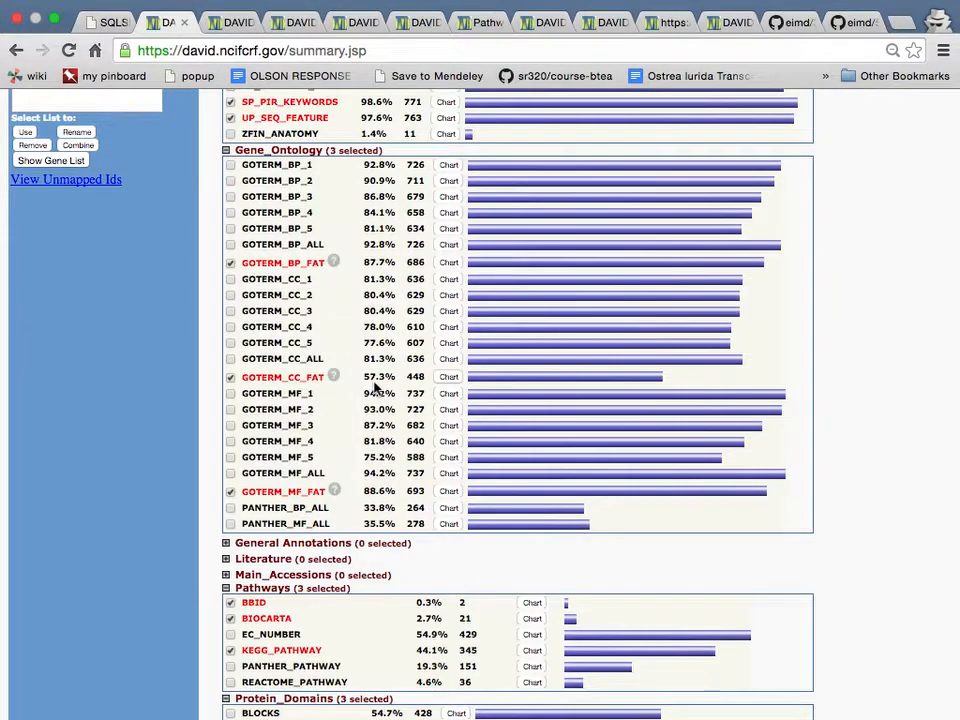
{"action": "scroll", "coordinate": [376, 389], "scroll_direction": "up", "scroll_amount": 2}
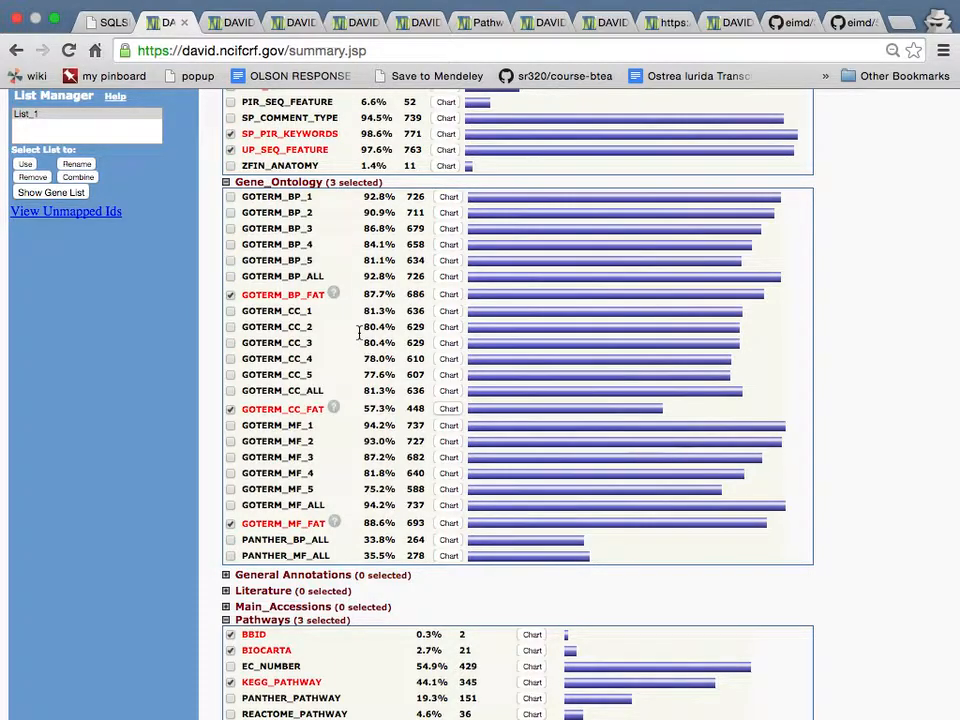
- Review the annotation categories in the summary and expand the Tissue_Expression category
{"action": "scroll", "coordinate": [358, 333], "scroll_direction": "up", "scroll_amount": 5}
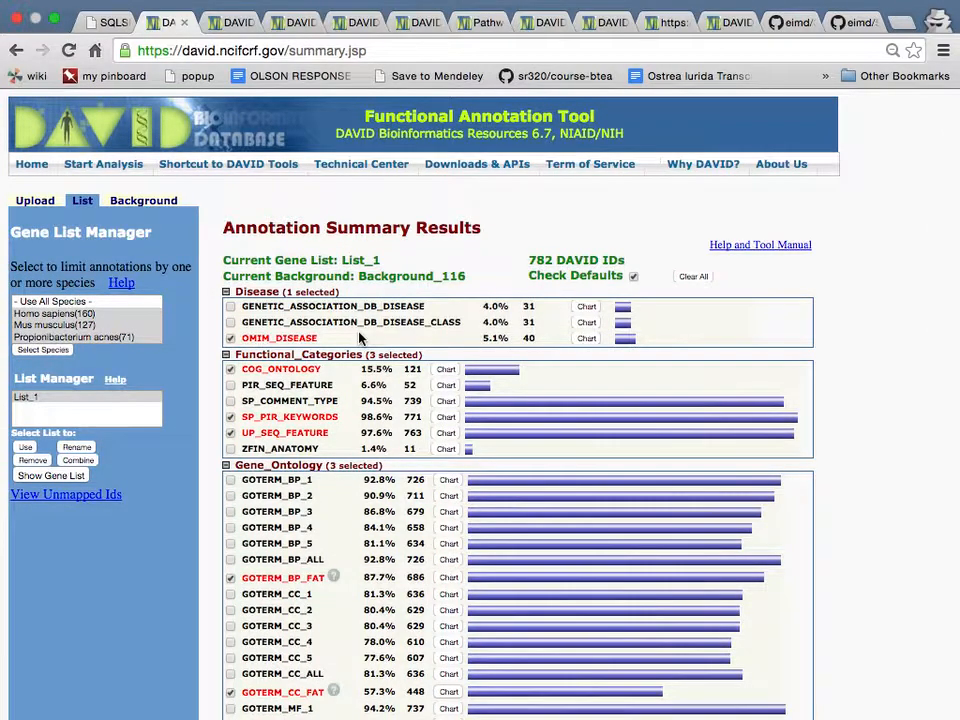
{"action": "scroll", "coordinate": [358, 338], "scroll_direction": "down", "scroll_amount": 1}
{"action": "scroll", "coordinate": [361, 338], "scroll_direction": "down", "scroll_amount": 15}
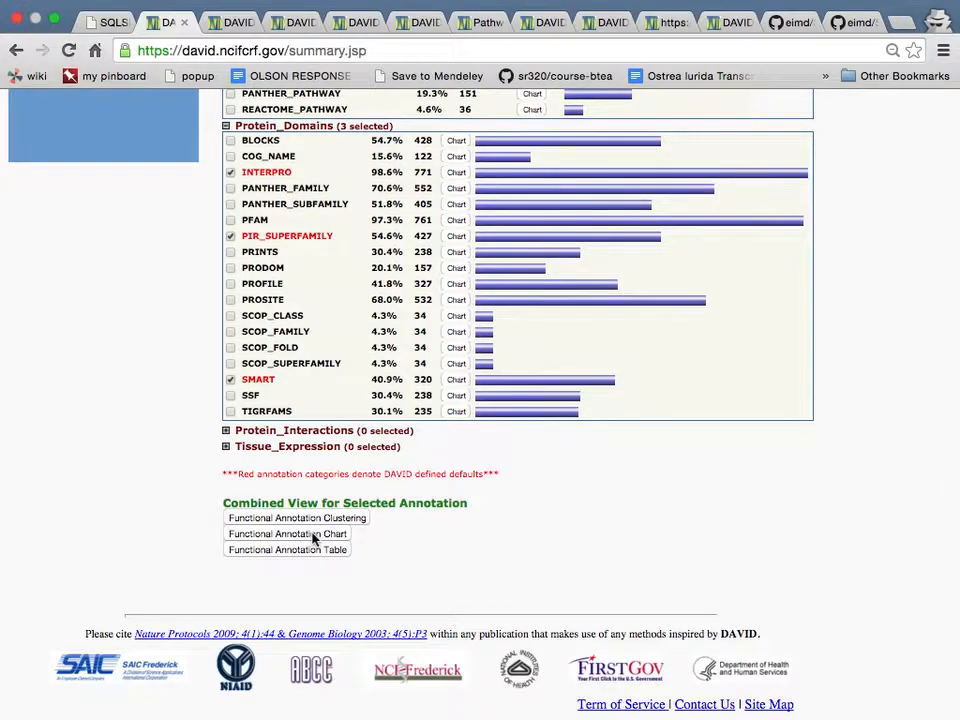
{"action": "left_click", "coordinate": [225, 446]}
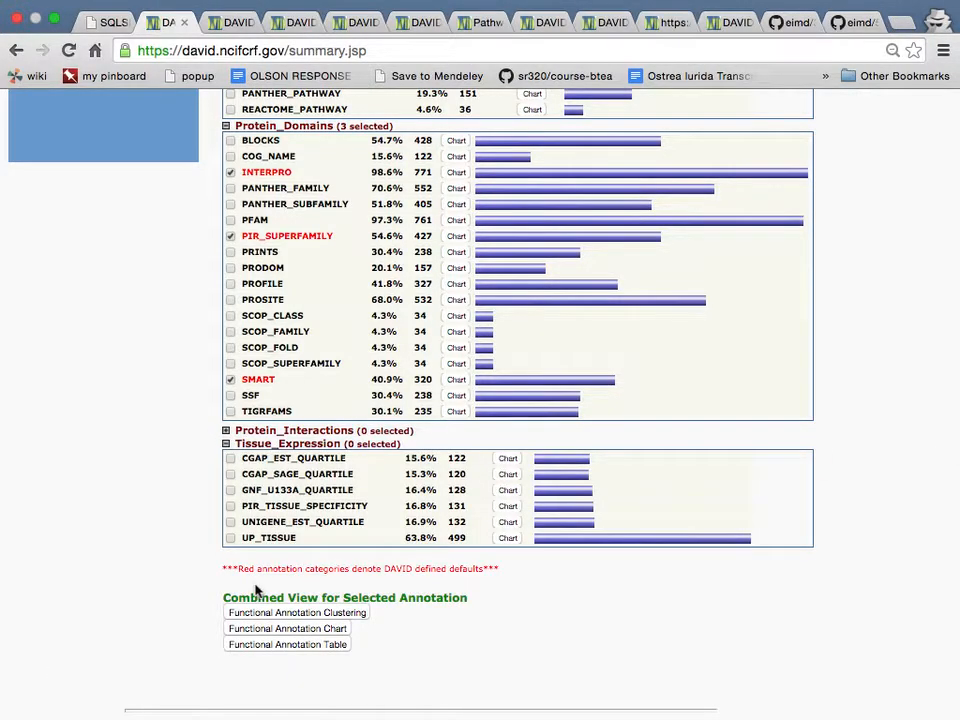
{"action": "scroll", "coordinate": [257, 590], "scroll_direction": "down", "scroll_amount": 1}
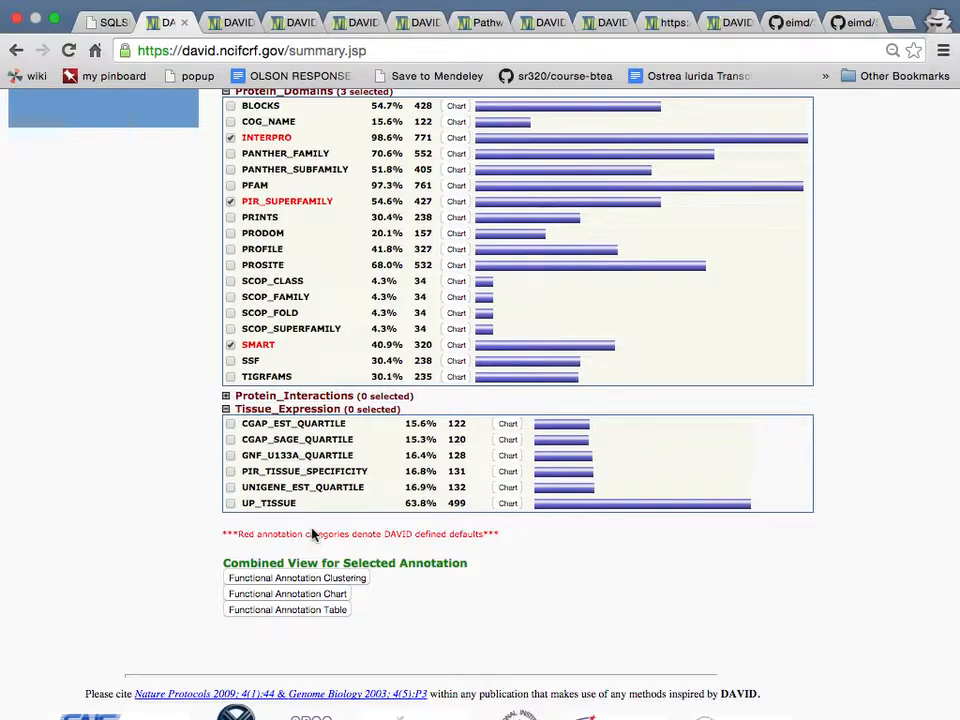
- Open the combined functional annotation chart, view the related terms for the N-linked (GlcNAc...) glycosylation site and return to the annotation summary
{"action": "left_click", "coordinate": [307, 593]}
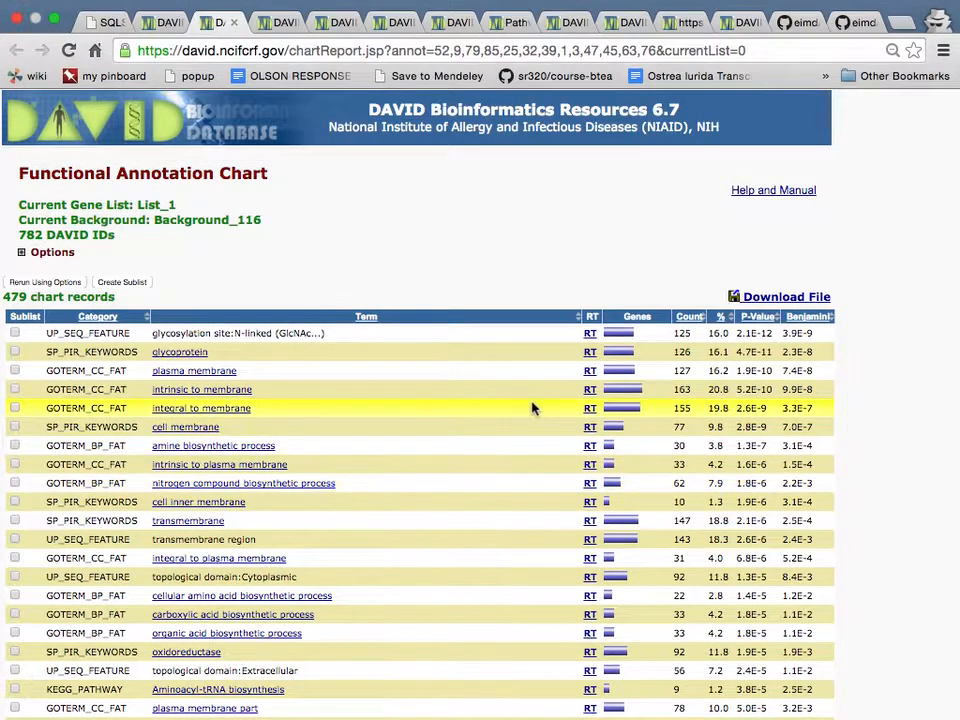
{"action": "left_click", "coordinate": [590, 333]}
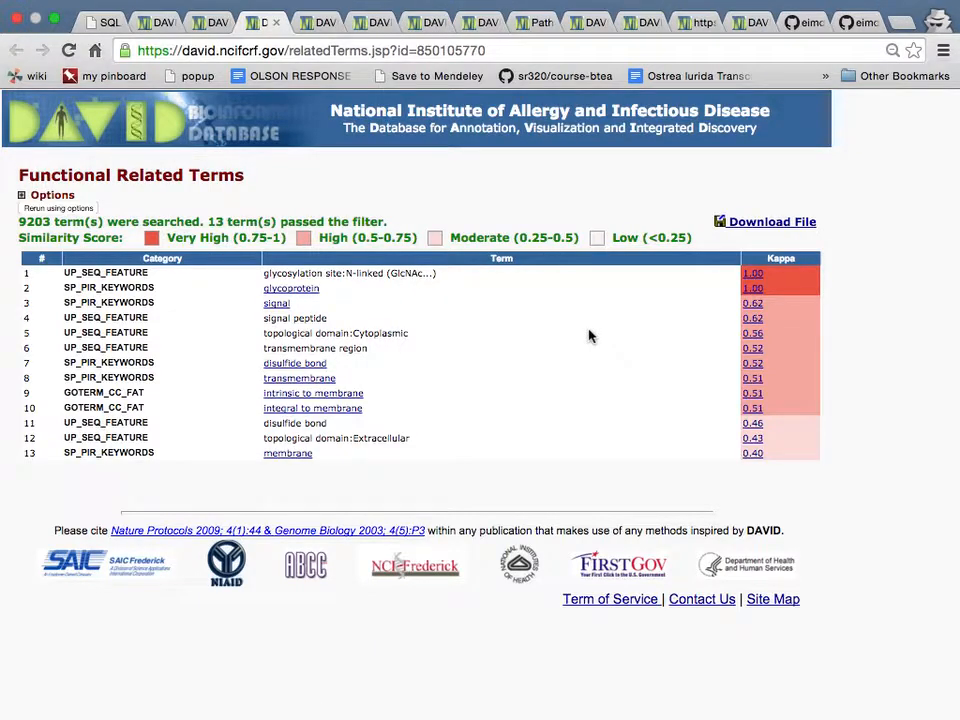
{"action": "left_click", "coordinate": [155, 24]}
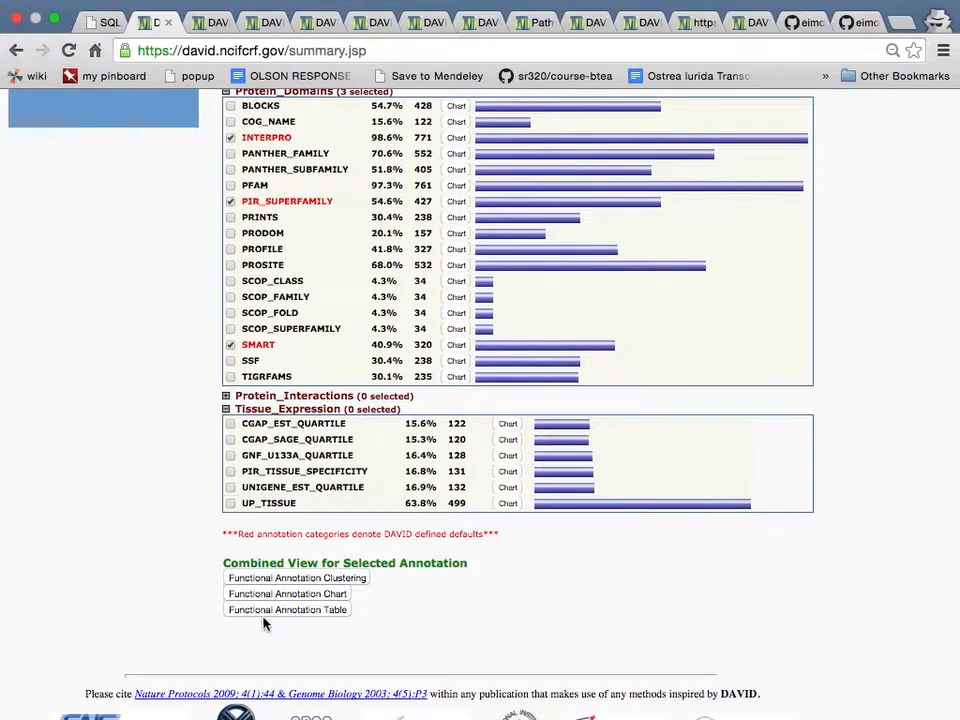
- Open the functional annotation chart for GOTERM_BP_FAT in the Gene_Ontology category
{"action": "scroll", "coordinate": [291, 523], "scroll_direction": "up", "scroll_amount": 5}
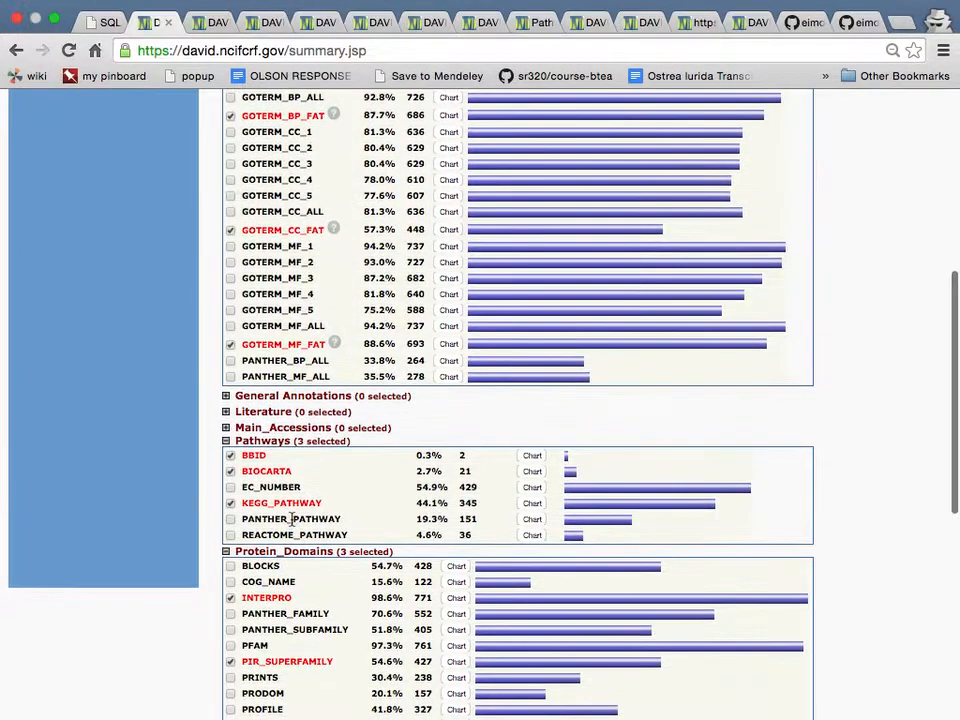
{"action": "scroll", "coordinate": [446, 255], "scroll_direction": "up", "scroll_amount": 1}
{"action": "left_click", "coordinate": [449, 169]}
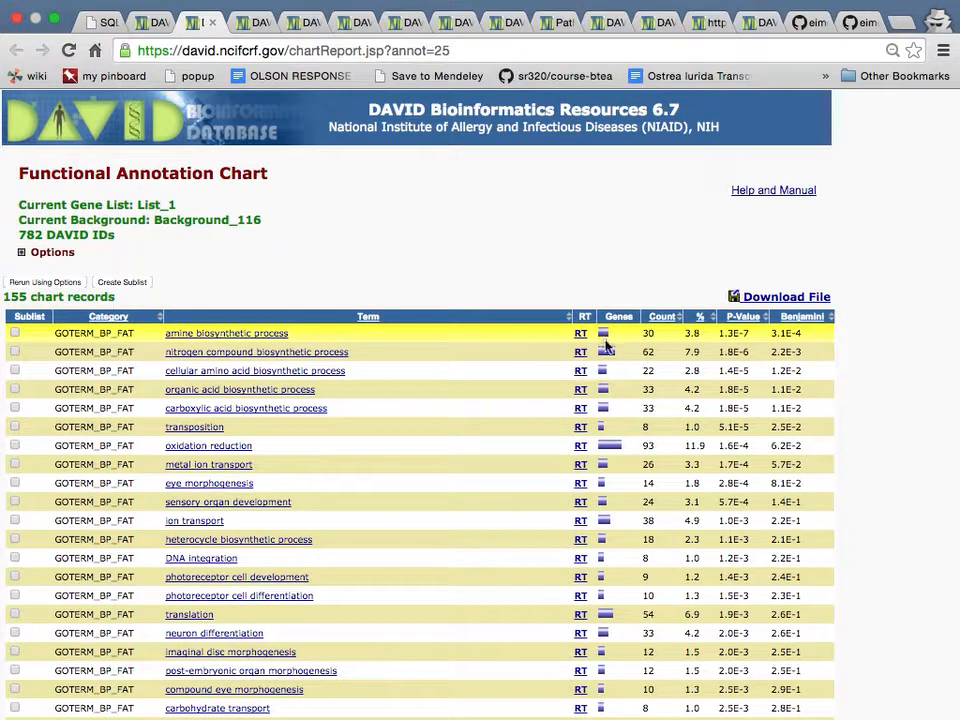
- Open the QuickGO entry for amine biosynthetic process and examine its term information and synonyms
{"action": "left_click", "coordinate": [234, 337]}
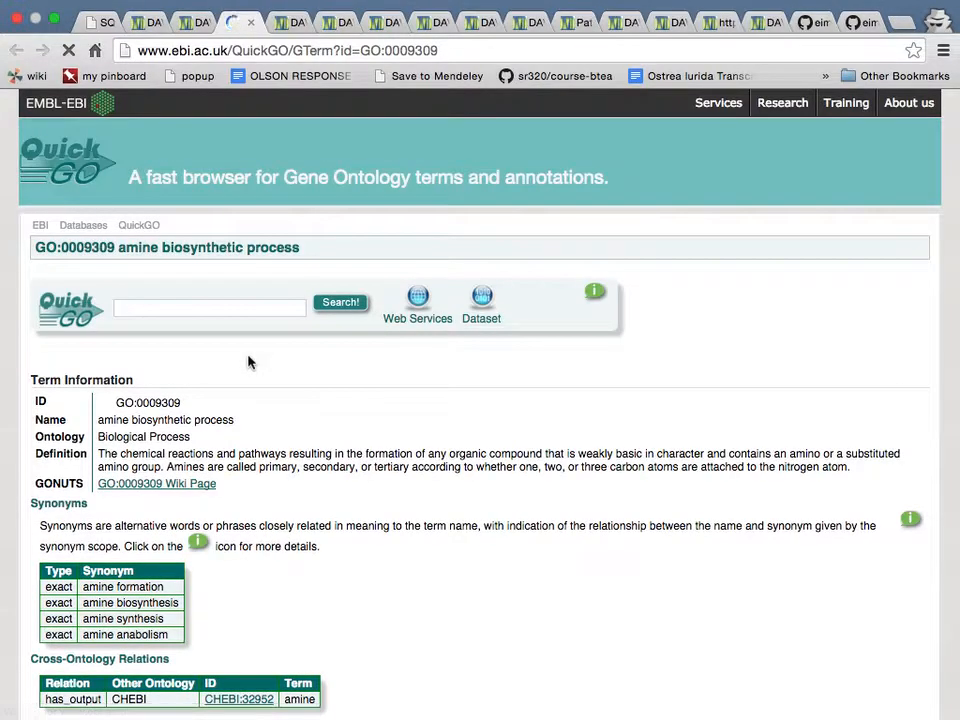
{"action": "scroll", "coordinate": [279, 415], "scroll_direction": "down", "scroll_amount": 1}
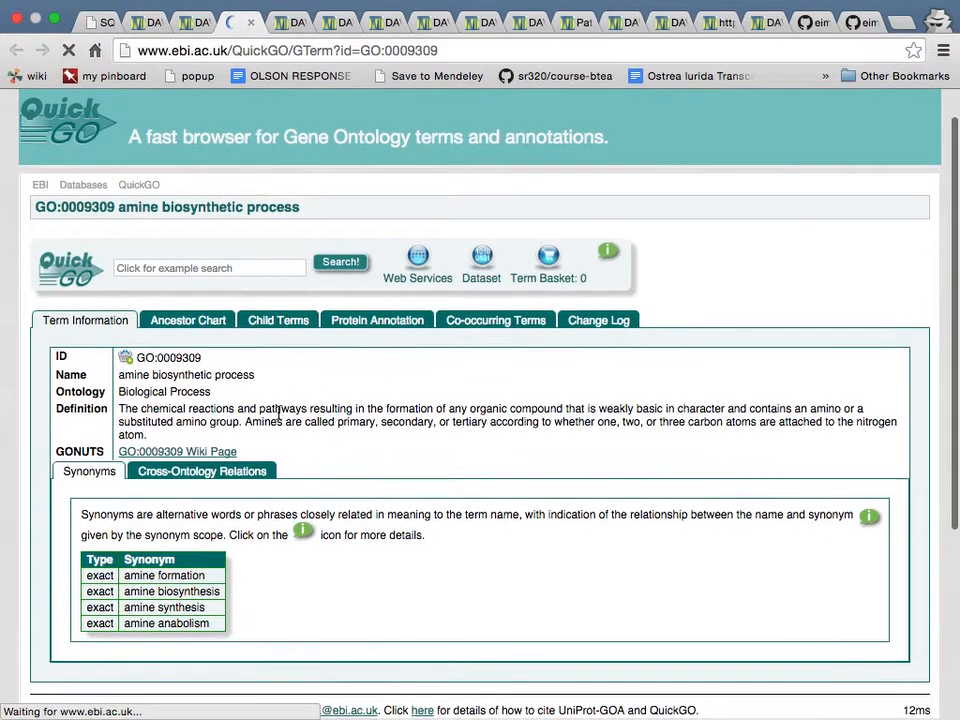
{"action": "scroll", "coordinate": [279, 415], "scroll_direction": "down", "scroll_amount": 5}
{"action": "scroll", "coordinate": [279, 417], "scroll_direction": "up", "scroll_amount": 6}
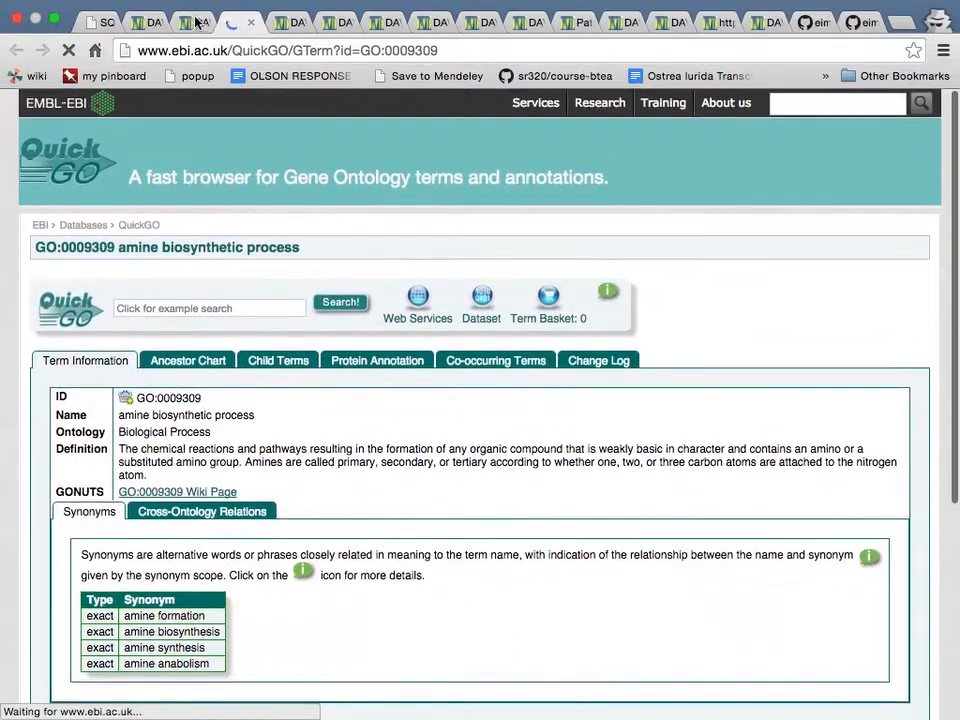
- Return to the GOTERM_BP_FAT chart and look through its enriched biological process terms
{"action": "left_click", "coordinate": [193, 22]}
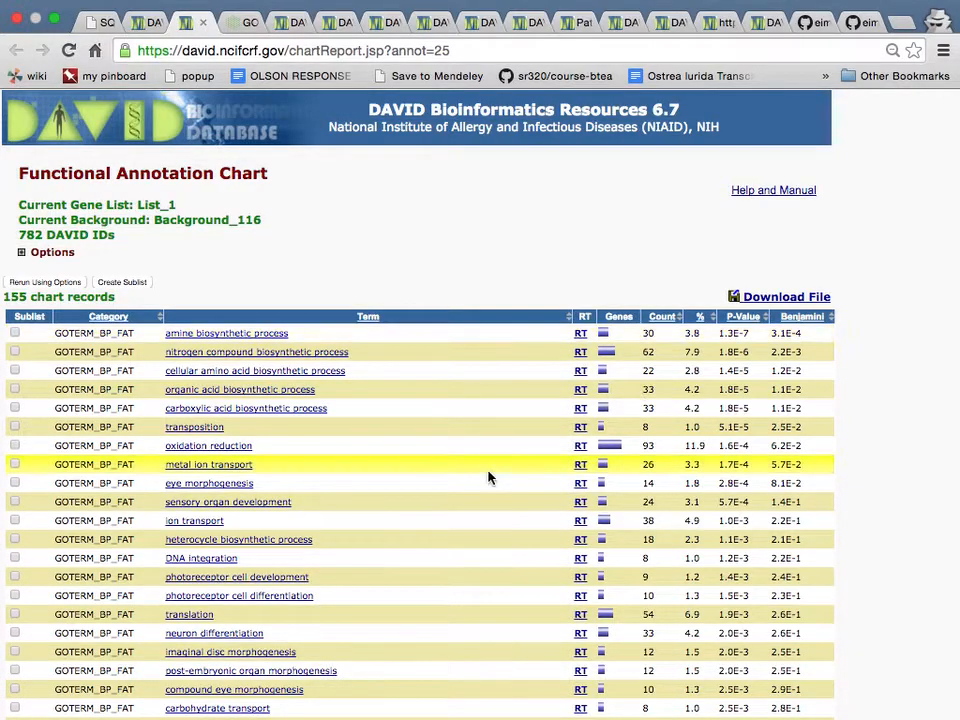
{"action": "scroll", "coordinate": [487, 477], "scroll_direction": "down", "scroll_amount": 8}
{"action": "scroll", "coordinate": [484, 478], "scroll_direction": "down", "scroll_amount": 1}
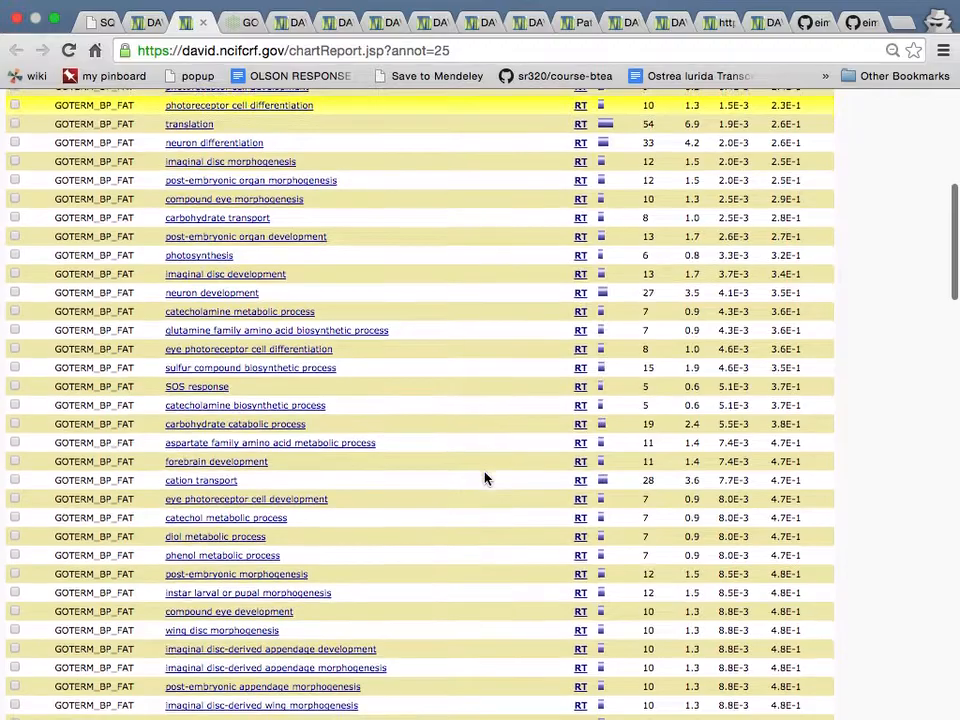
{"action": "scroll", "coordinate": [484, 478], "scroll_direction": "down", "scroll_amount": 4}
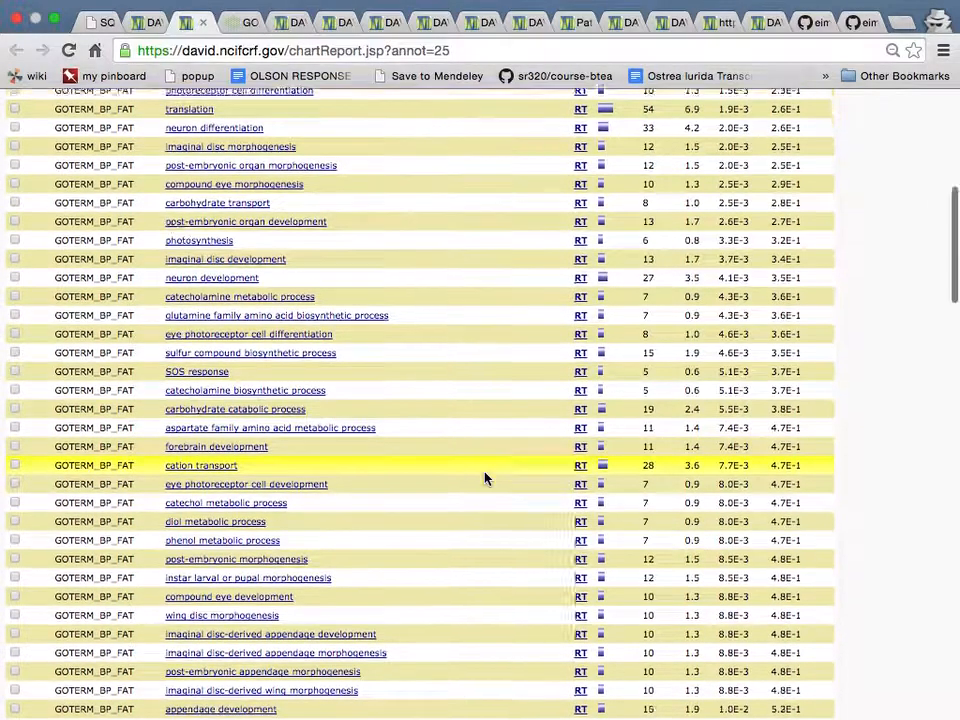
{"action": "scroll", "coordinate": [484, 478], "scroll_direction": "down", "scroll_amount": 8}
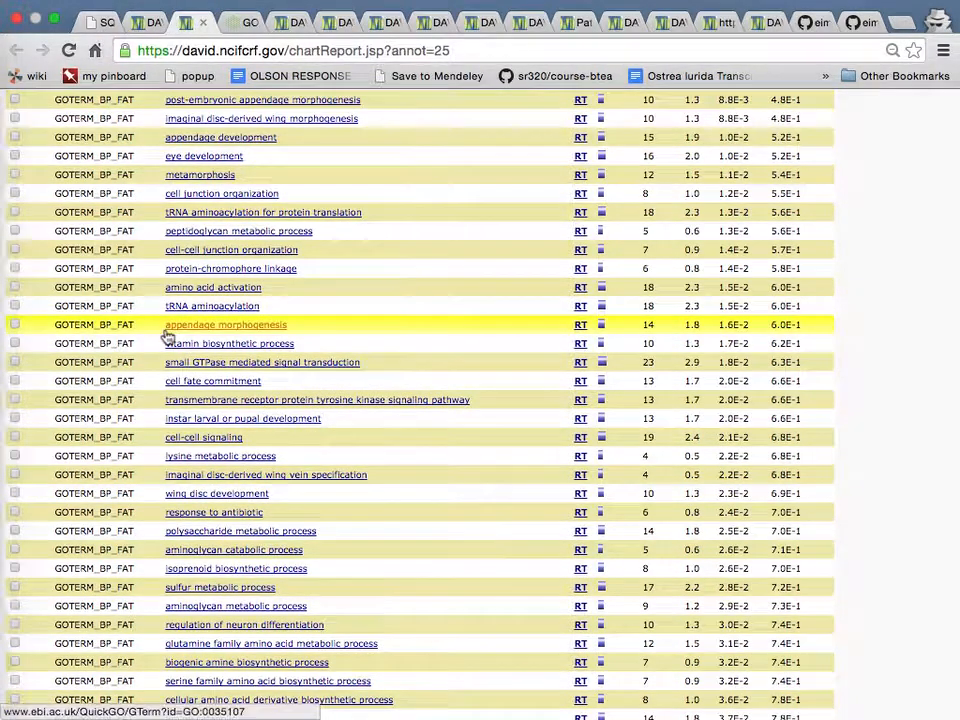
- Switch to the 01-Getting-data-excel Jupyter notebook and select the DAVID download link recorded under GO FAT BP
{"action": "key", "text": "ctrl+Up"}
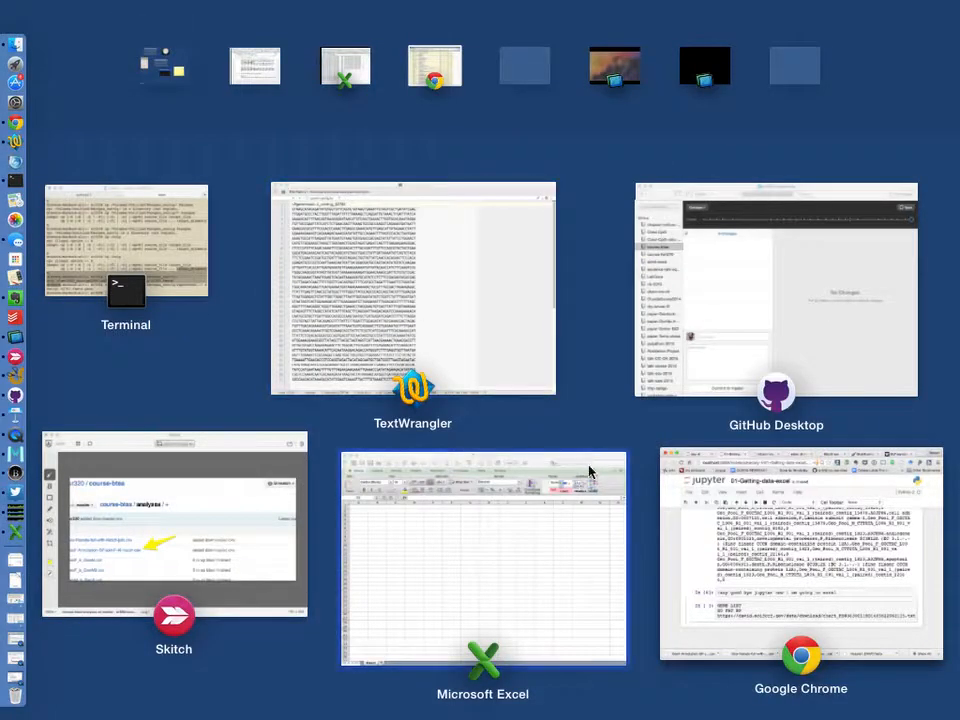
{"action": "left_click", "coordinate": [677, 517]}
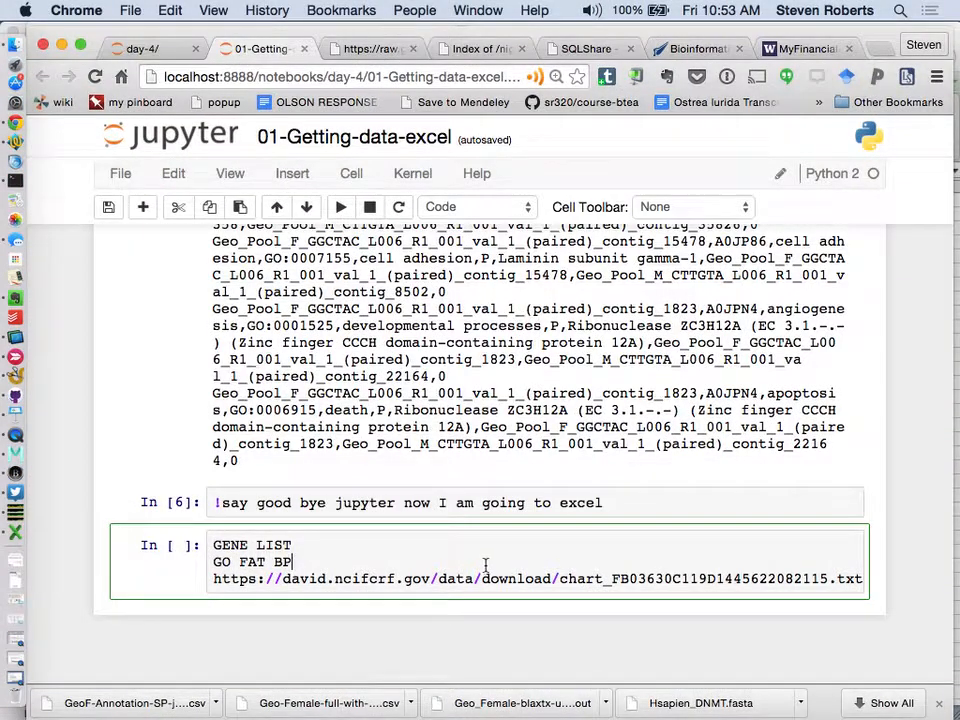
{"action": "triple_click", "coordinate": [478, 564]}
{"action": "left_click", "coordinate": [454, 575]}
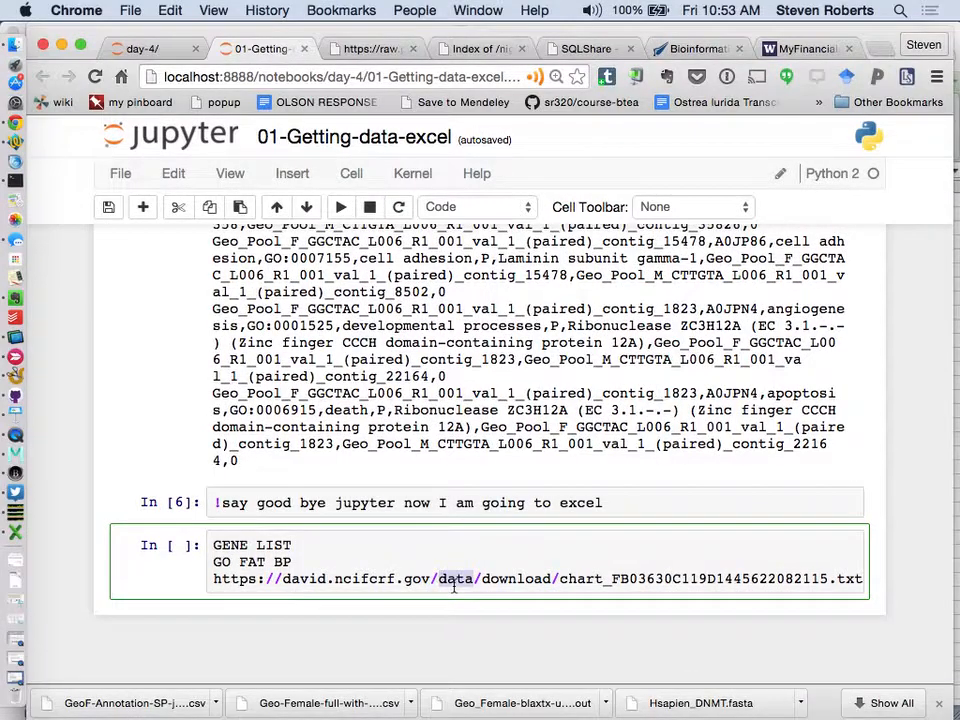
{"action": "triple_click", "coordinate": [454, 585]}
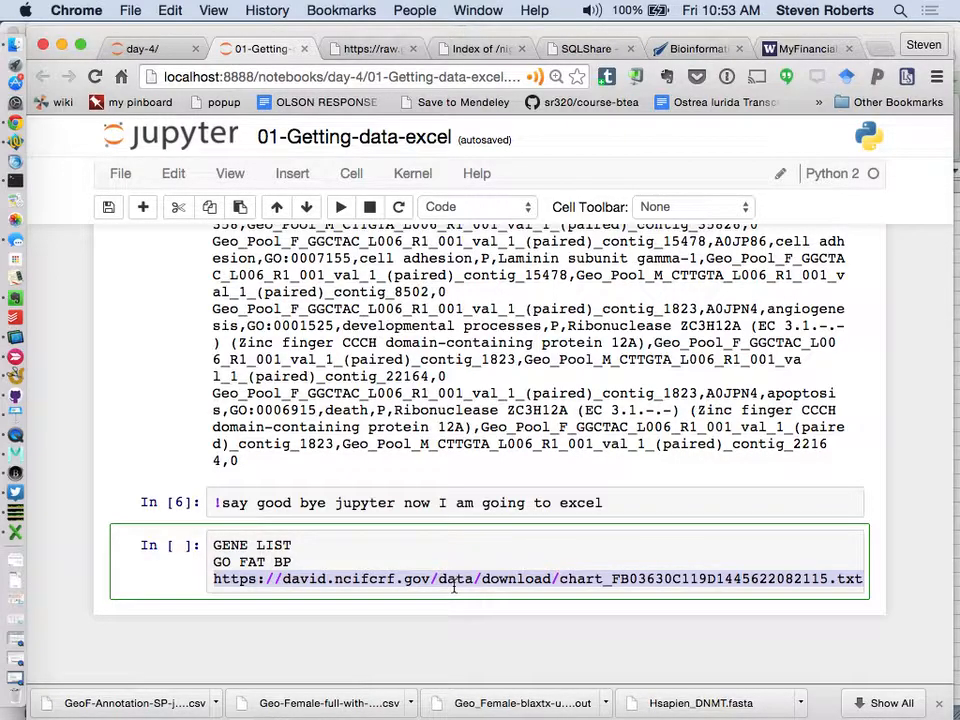
{"action": "left_click", "coordinate": [16, 437]}
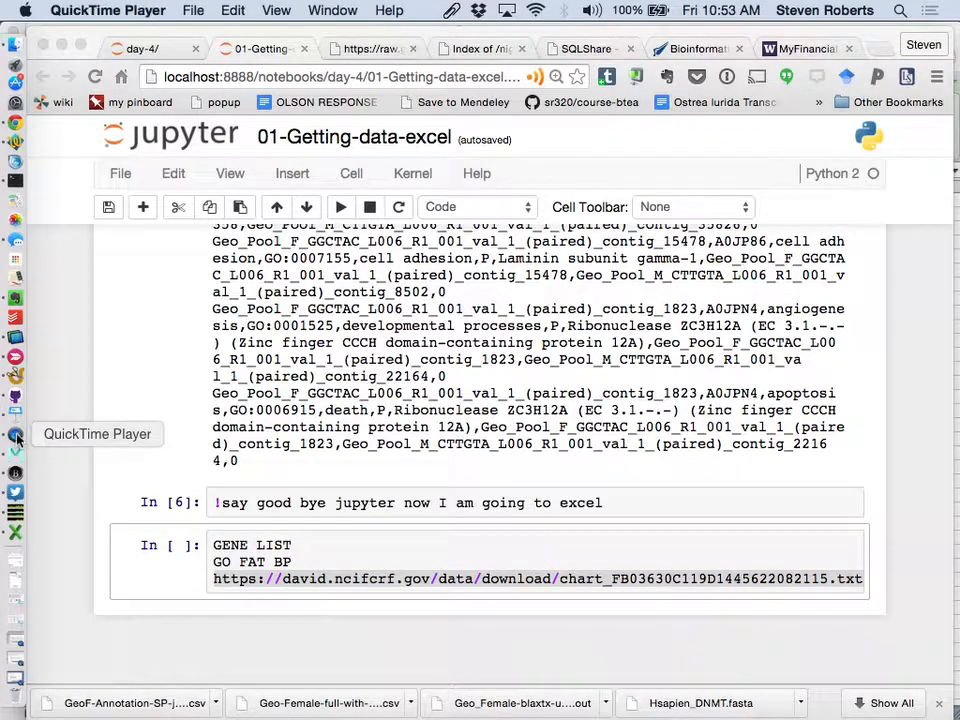
{"action": "right_click", "coordinate": [16, 437]}
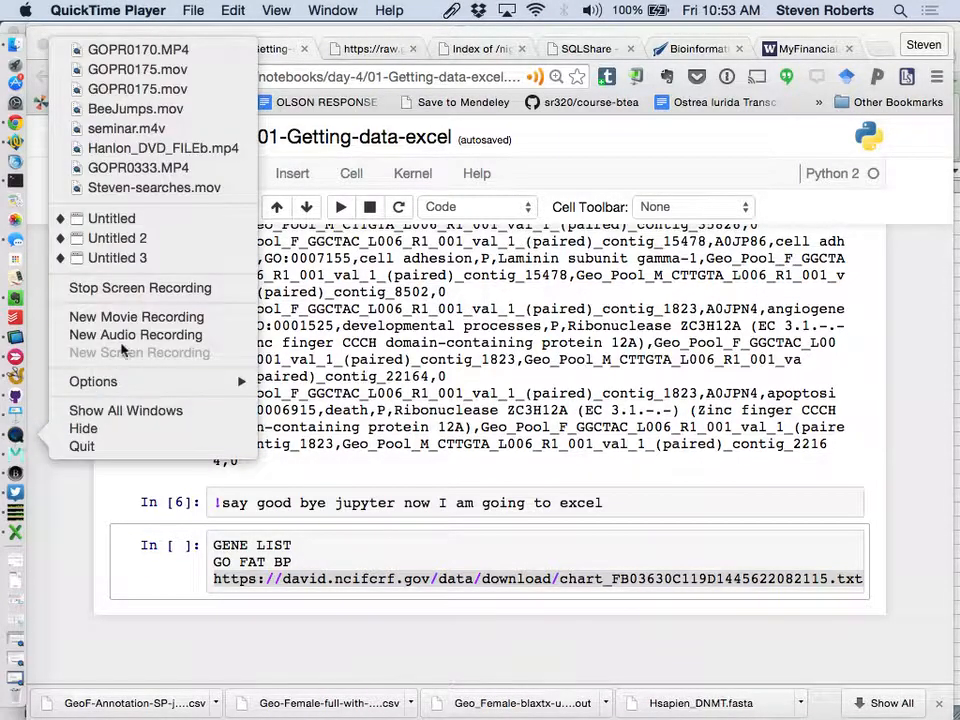